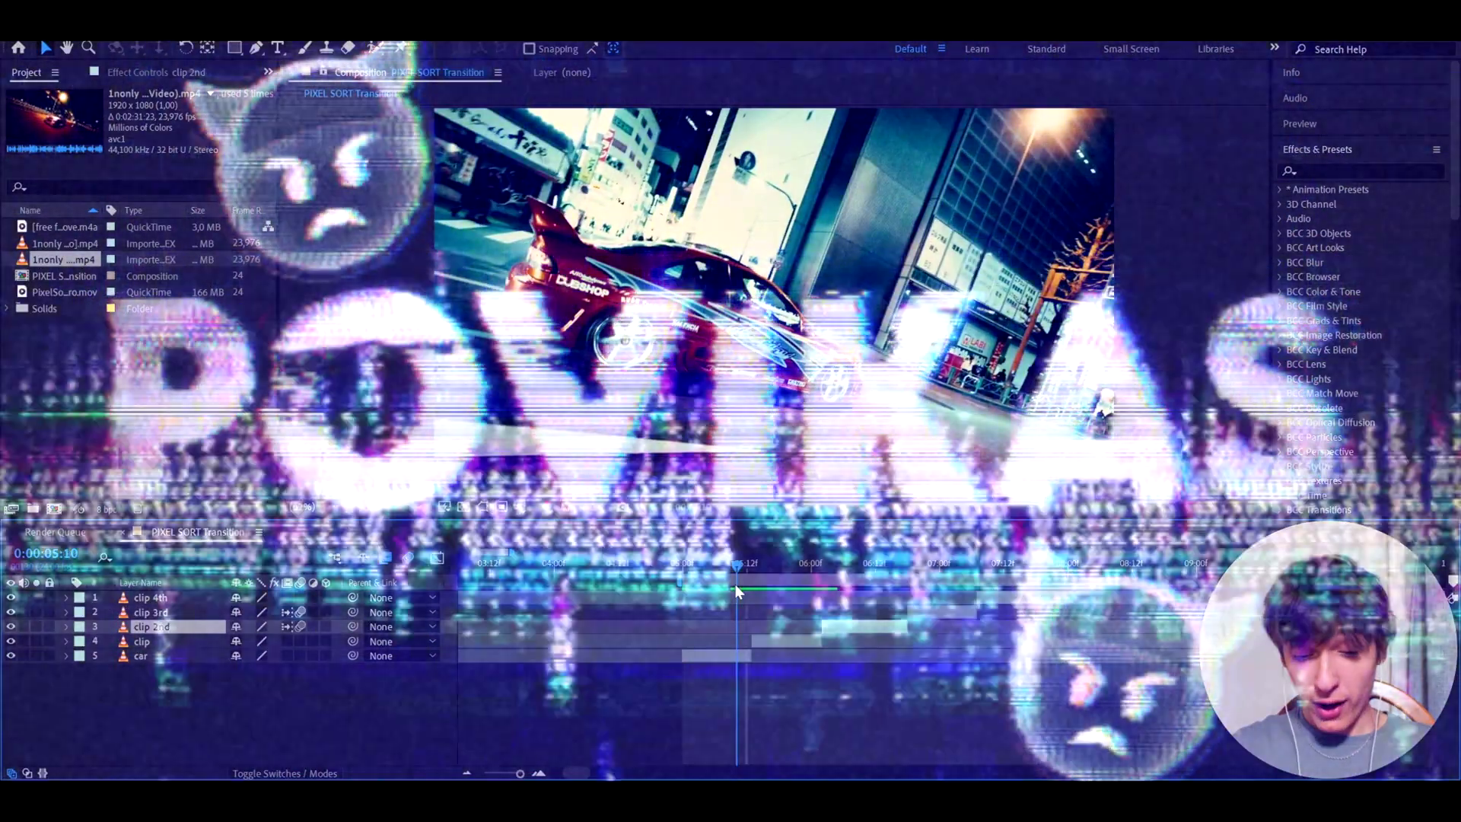
- Add a new adjustment layer above the top clip near the car-to-person cut
{"action": "mouse_move", "coordinate": [735, 584]}
{"action": "left_mouse_down"}
{"action": "mouse_move", "coordinate": [803, 568]}
{"action": "mouse_move", "coordinate": [747, 570]}
{"action": "left_mouse_up"}
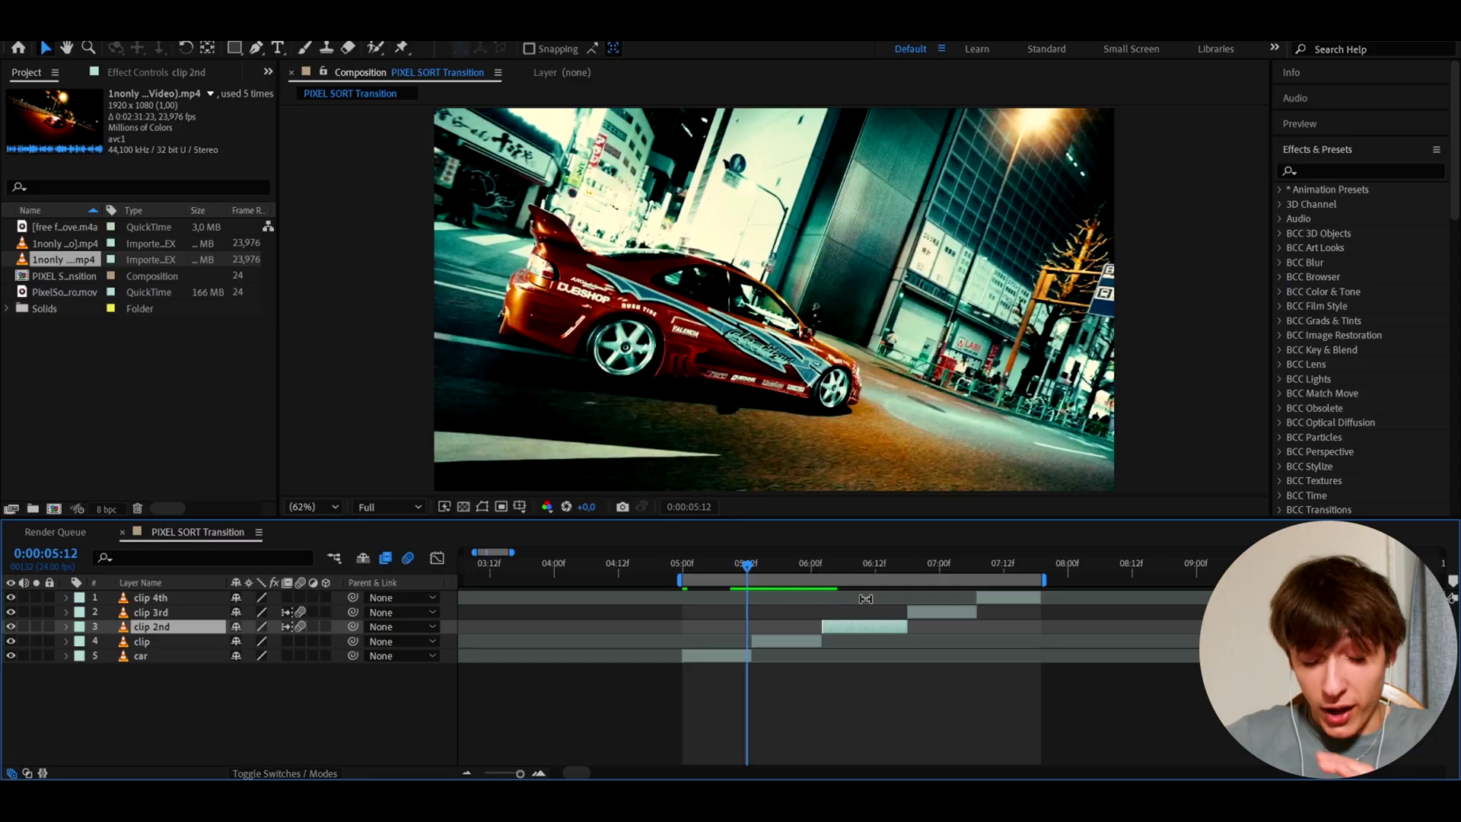
{"action": "left_click", "coordinate": [993, 600]}
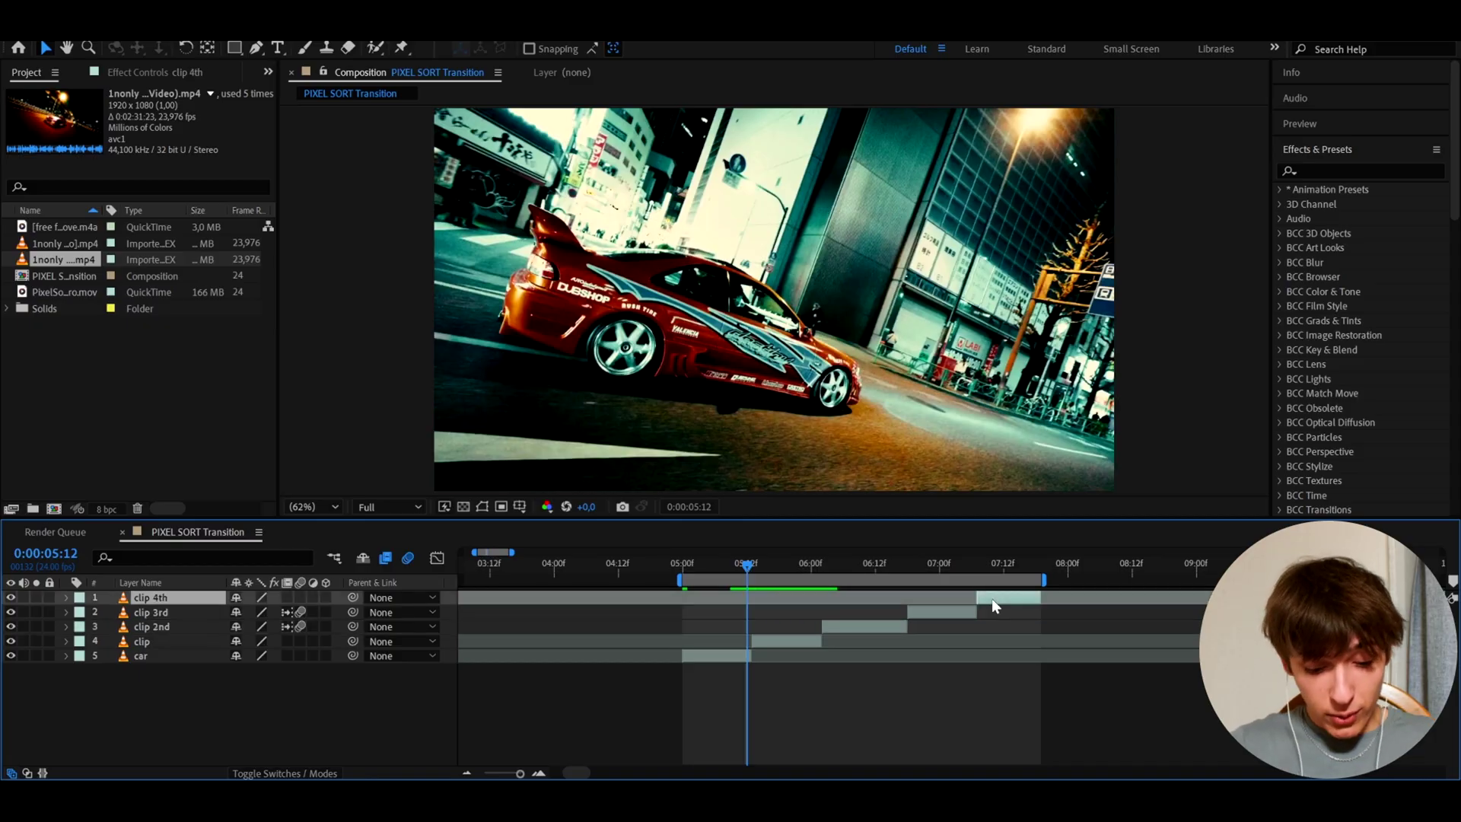
{"action": "key", "text": "ctrl+alt+y"}
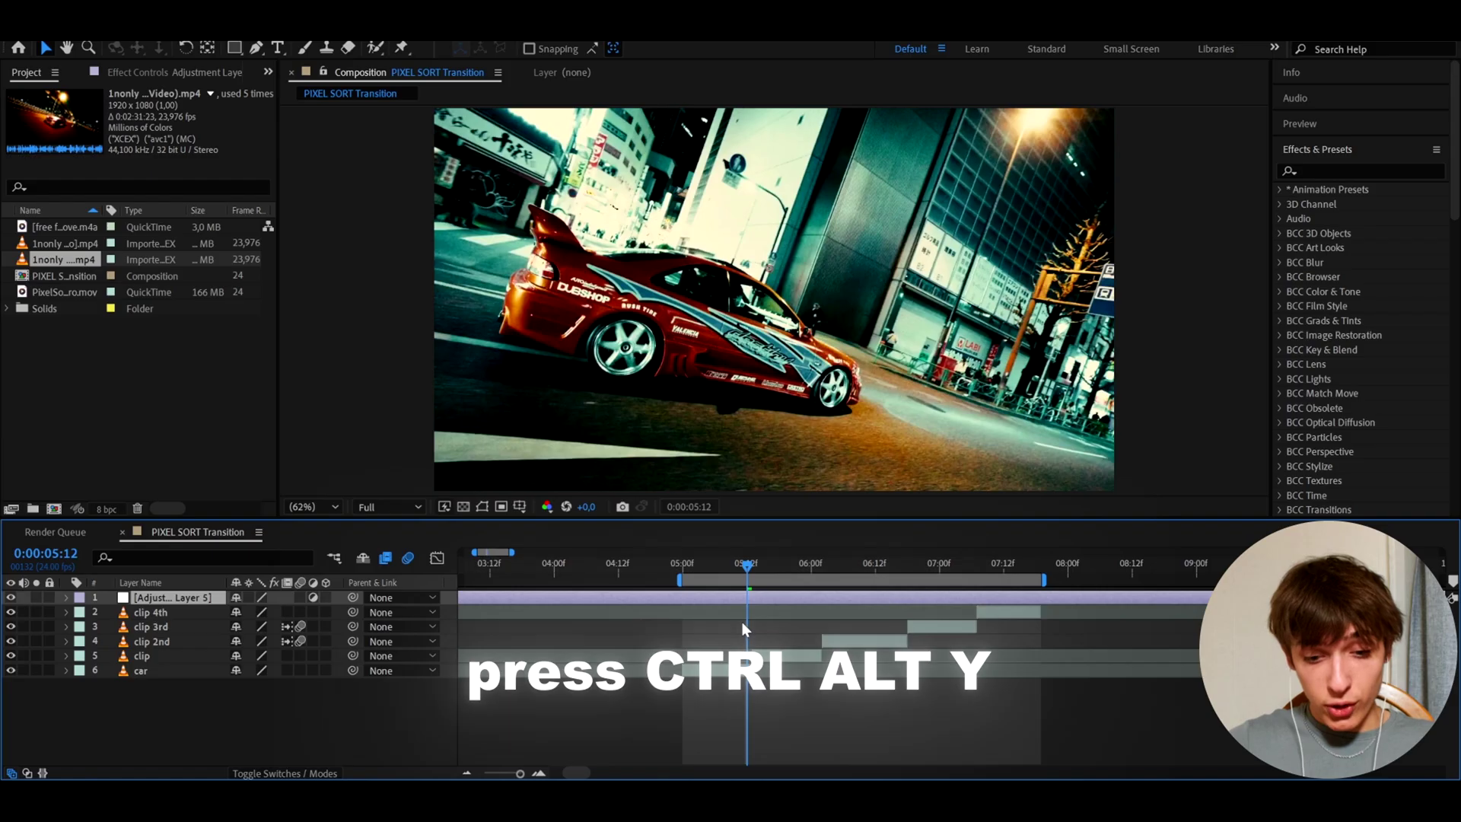
{"action": "key", "text": "equal"}
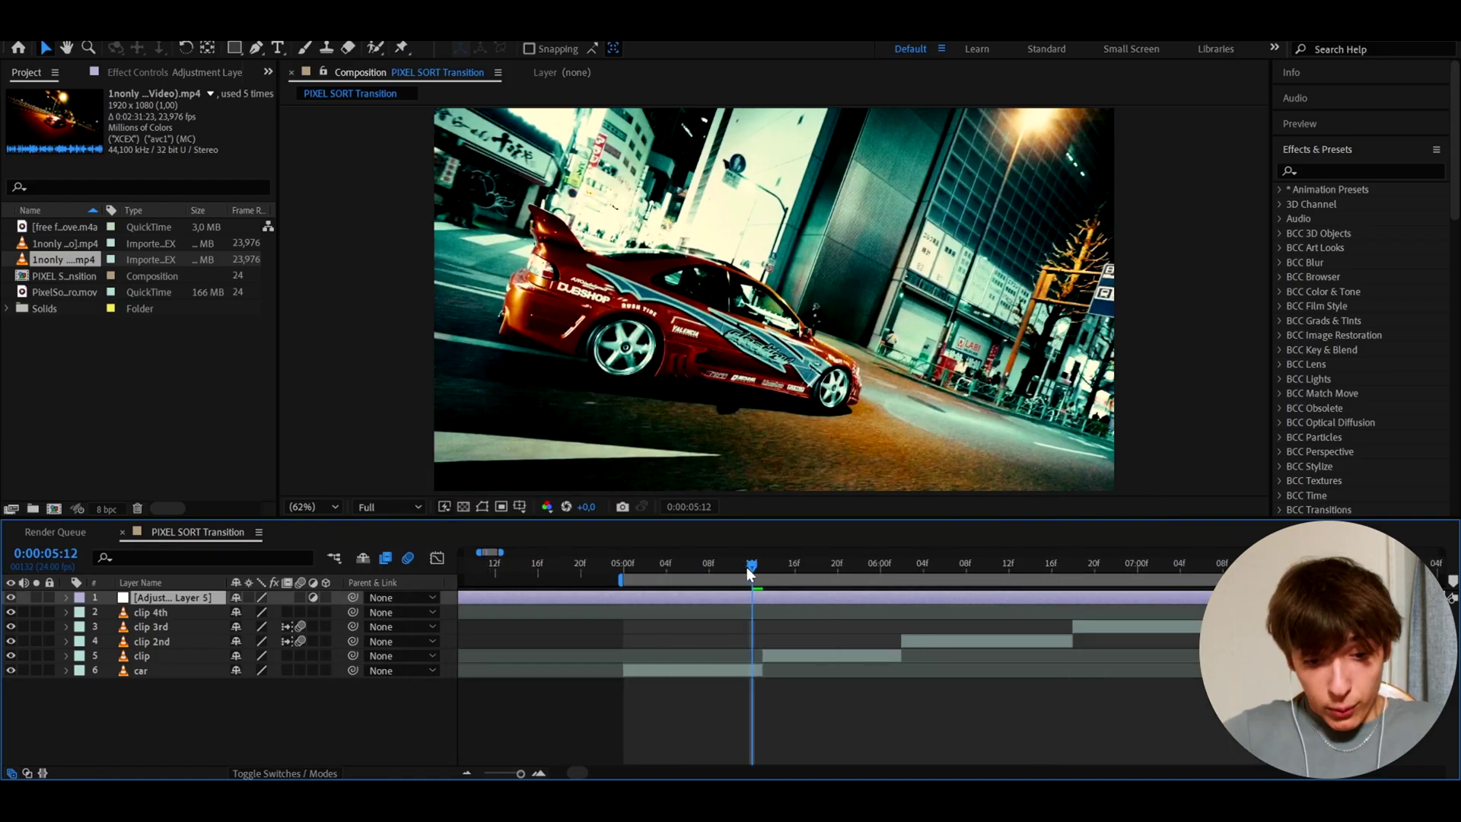
- Split the adjustment layer at 5:11 and delete the piece before it
{"action": "mouse_move", "coordinate": [749, 573]}
{"action": "left_mouse_down"}
{"action": "mouse_move", "coordinate": [790, 569]}
{"action": "mouse_move", "coordinate": [740, 572]}
{"action": "left_mouse_up"}
{"action": "key", "text": "equal"}
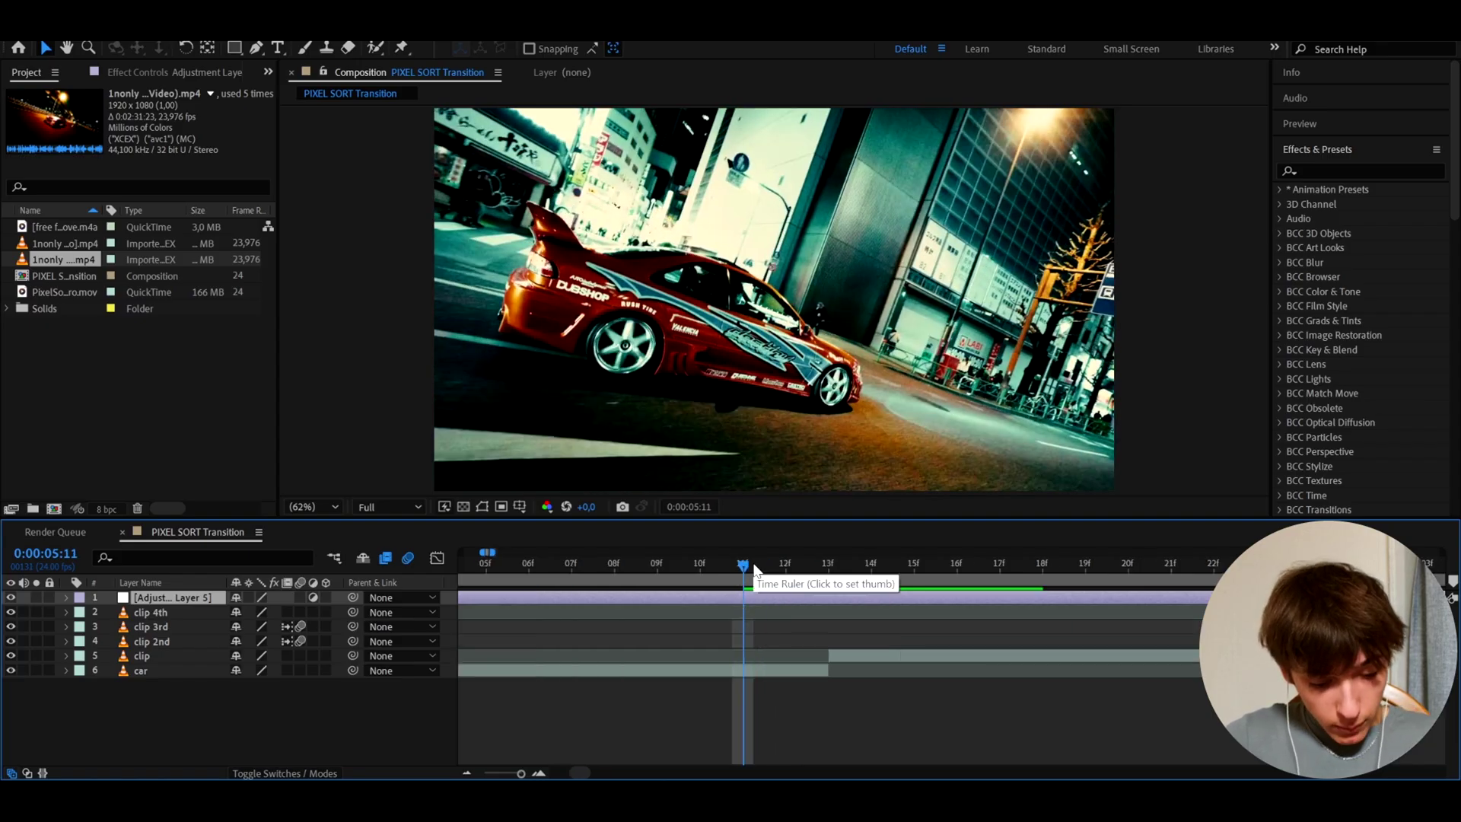
{"action": "key", "text": "ctrl+shift+d"}
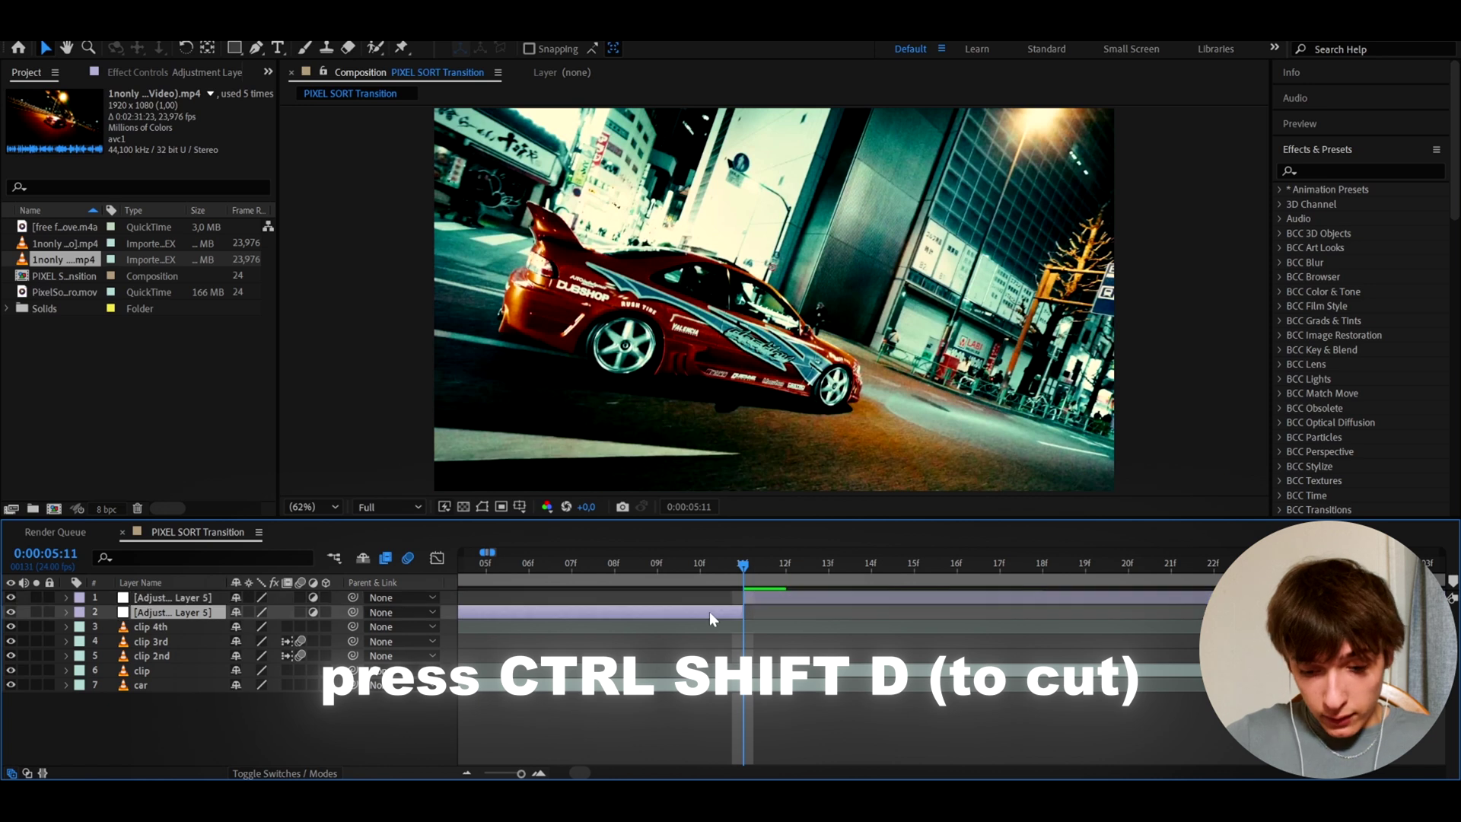
{"action": "key", "text": "Delete"}
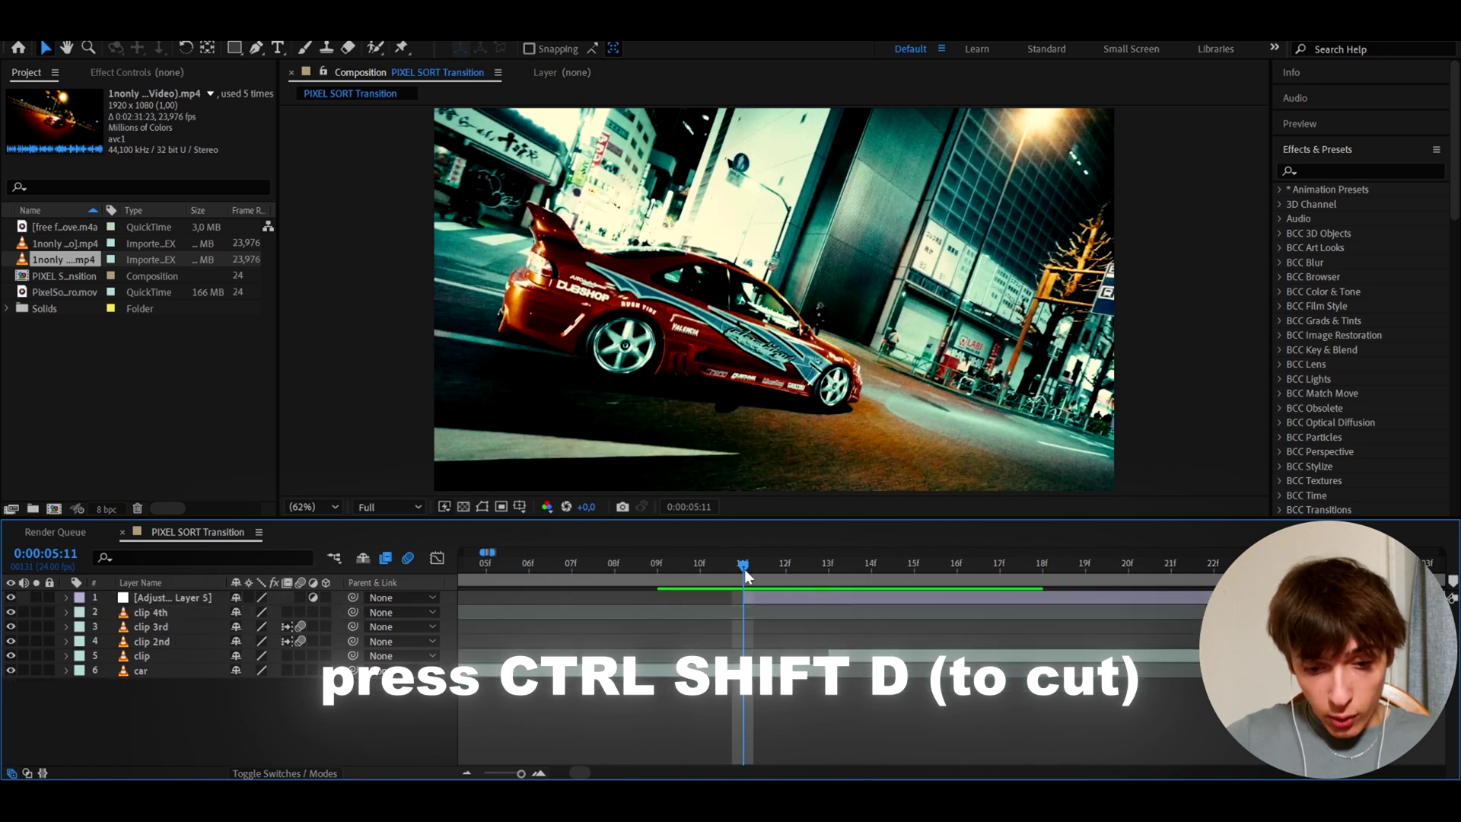
- Split the adjustment layer at 5:15 and delete the piece after it
{"action": "key", "text": "Page_Down"}
{"action": "left_click_drag", "start_coordinate": [815, 563], "coordinate": [905, 553]}
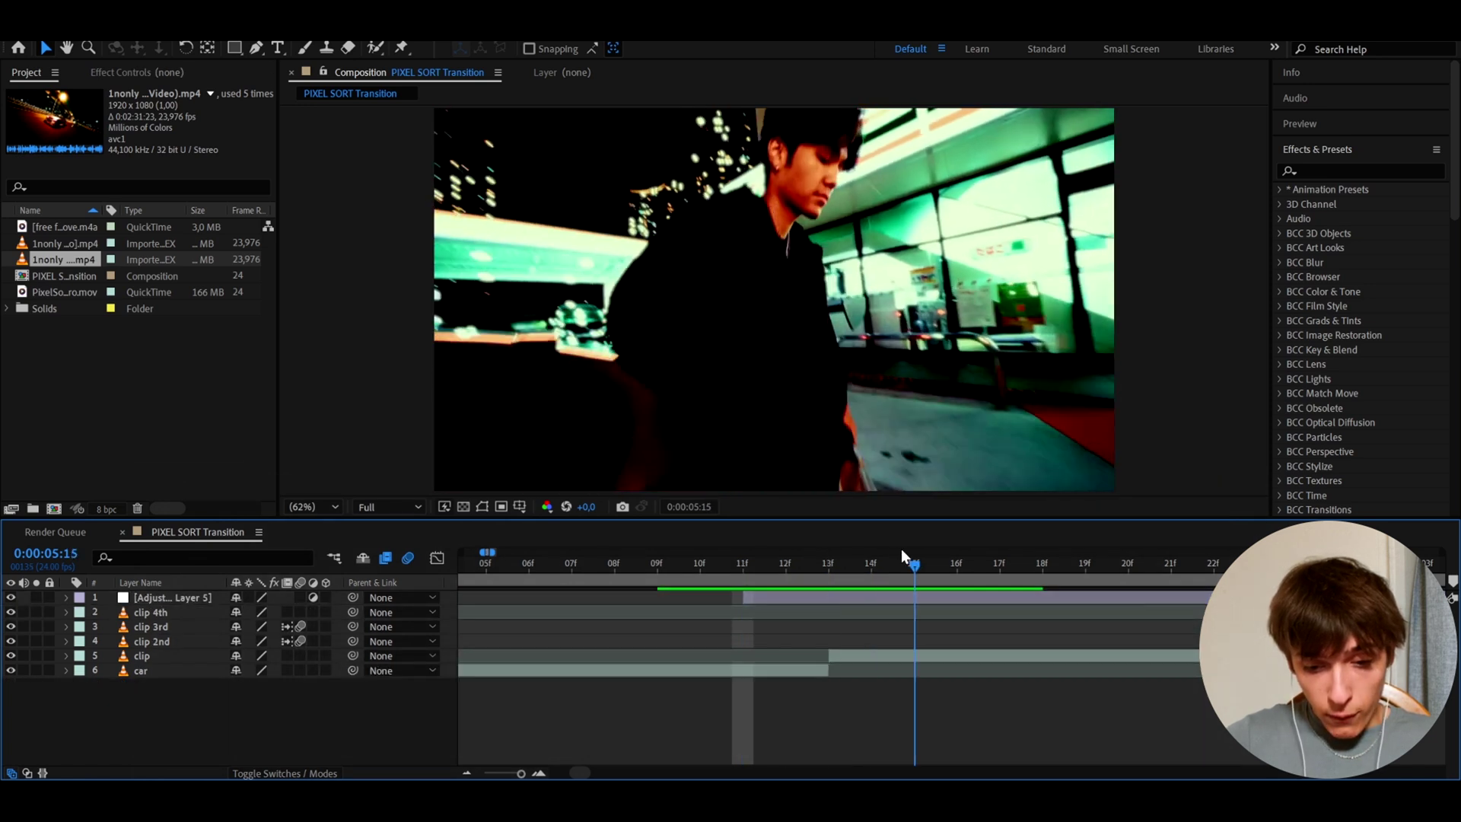
{"action": "key", "text": "ctrl+shift+d"}
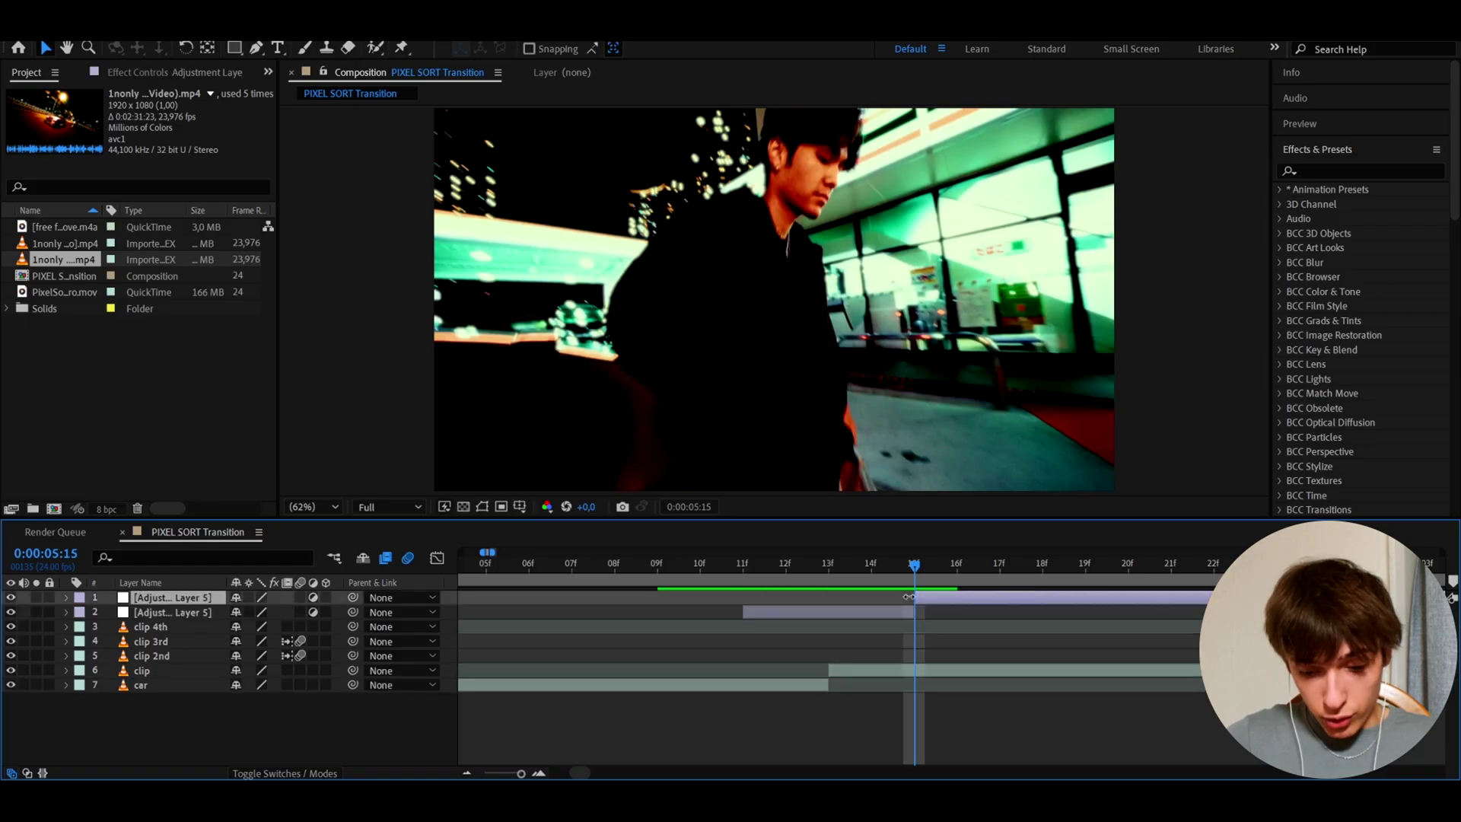
{"action": "key", "text": "Delete"}
- Add a marker at the cut frame and select the trimmed adjustment layer
{"action": "left_click_drag", "start_coordinate": [914, 567], "coordinate": [822, 571]}
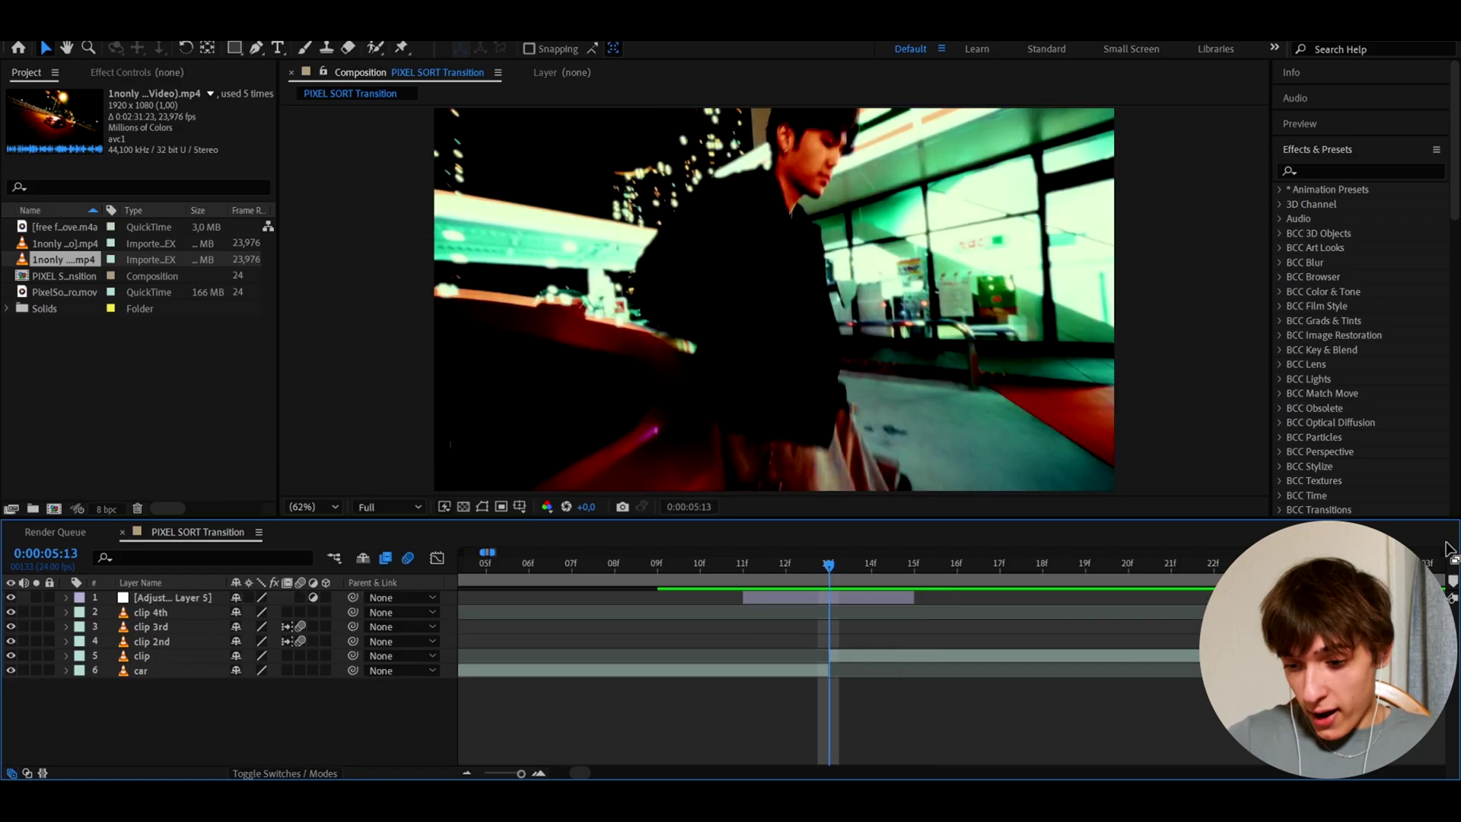
{"action": "left_click_drag", "start_coordinate": [1452, 581], "coordinate": [832, 579]}
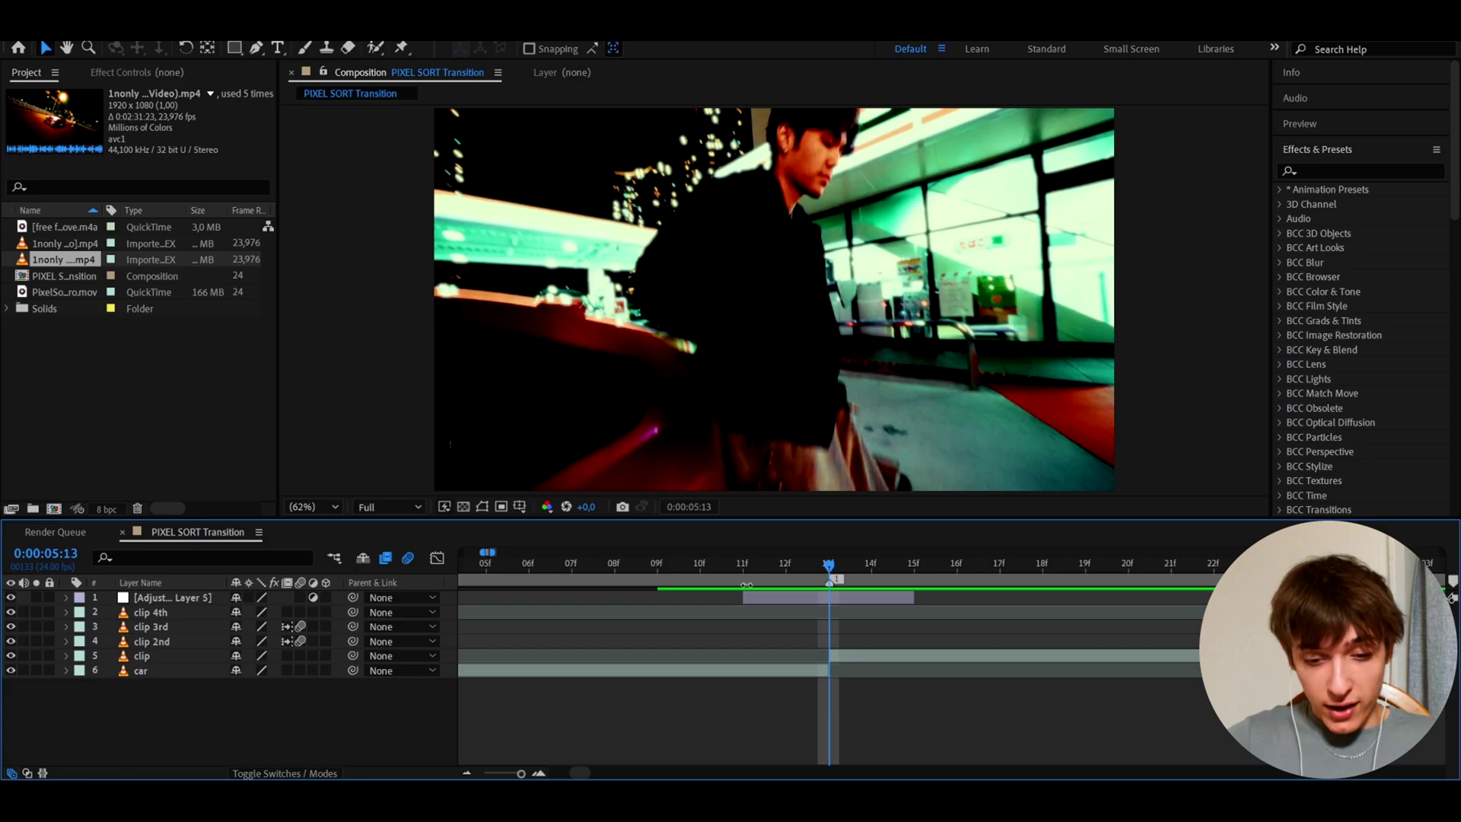
{"action": "left_click", "coordinate": [764, 596]}
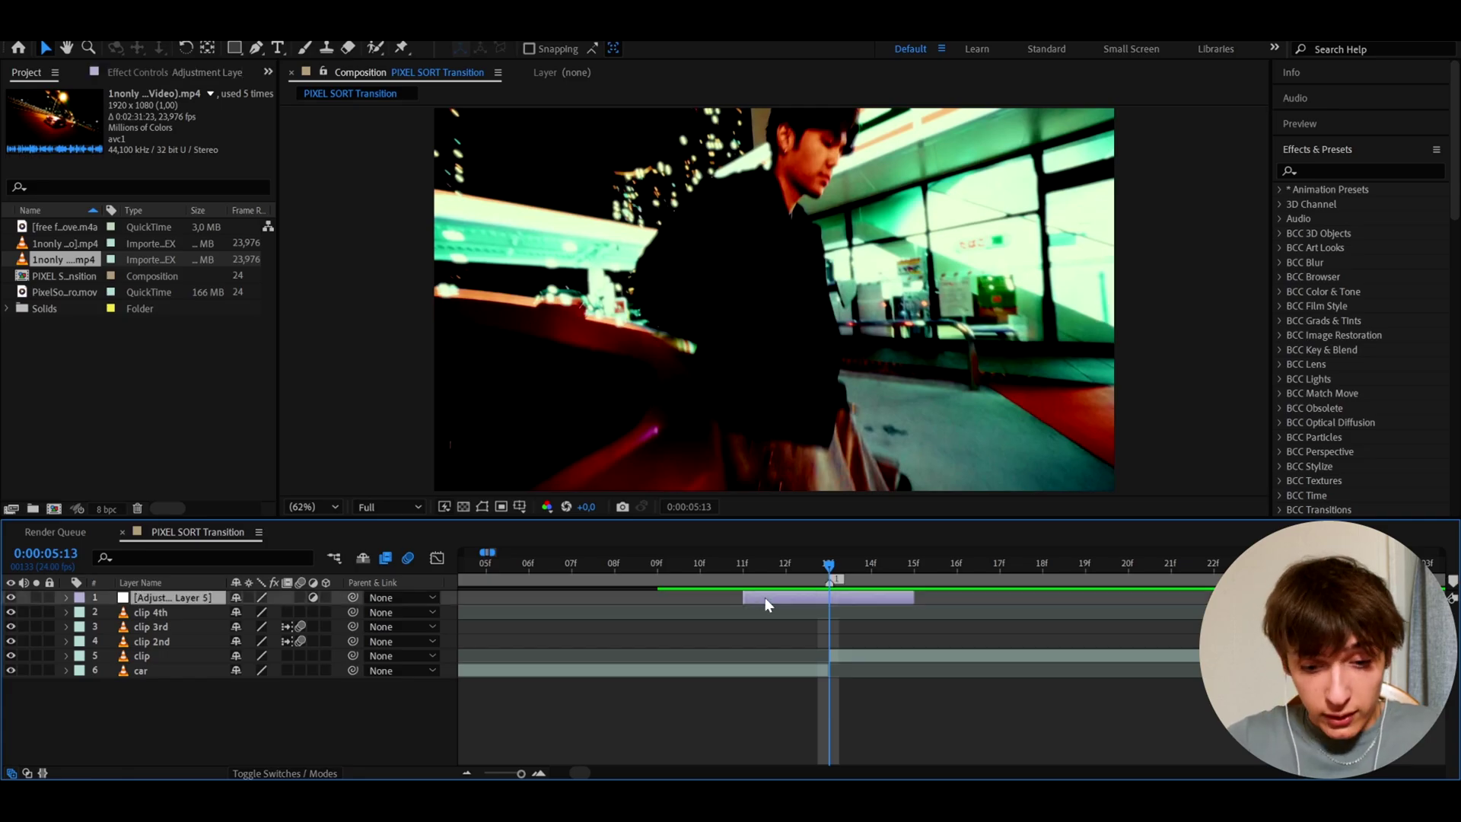
- Apply the Minimax effect to the adjustment layer via quick search
{"action": "key", "text": "ctrl+space"}
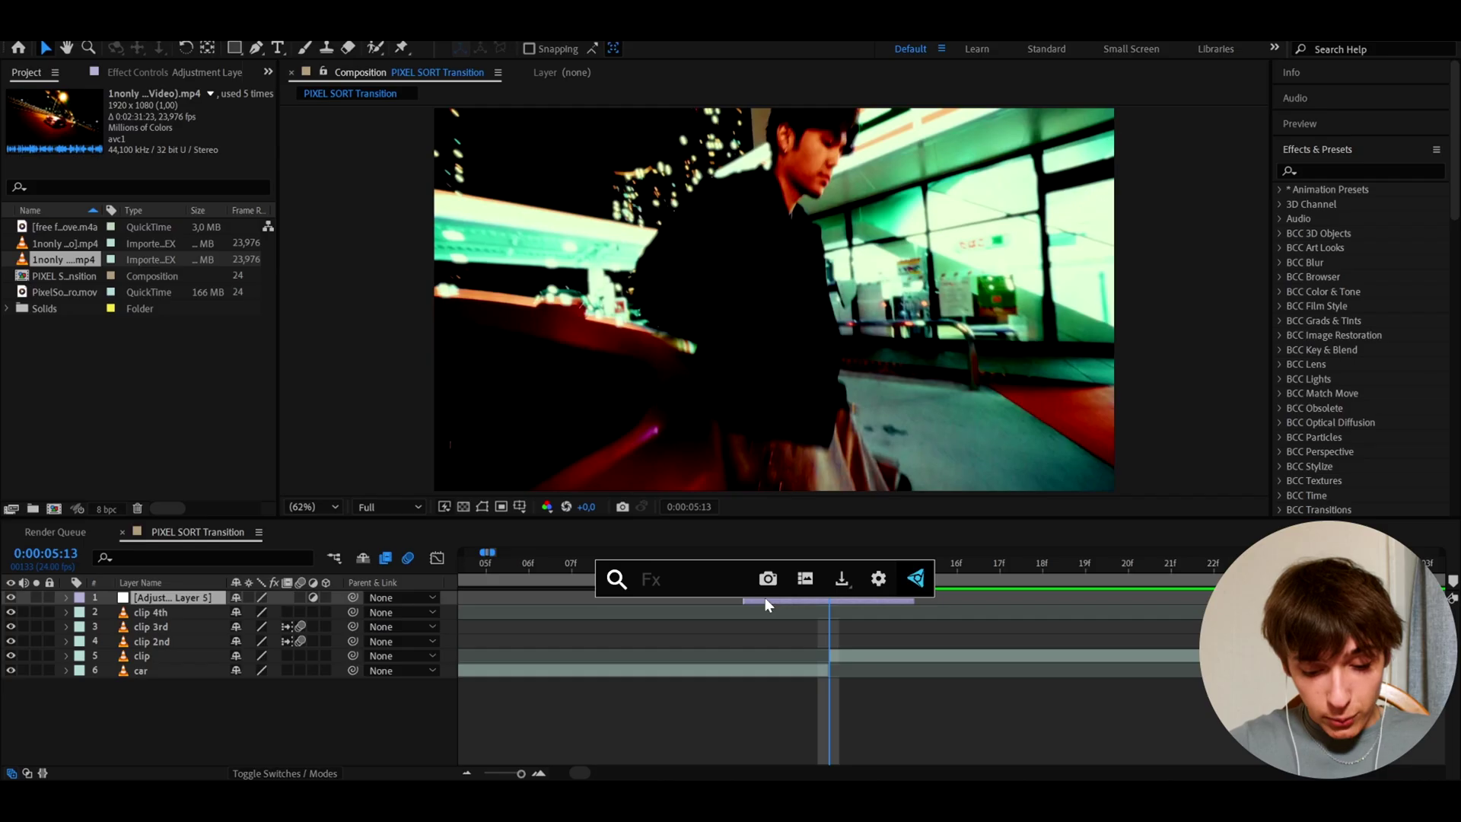
{"action": "type", "text": "min"}
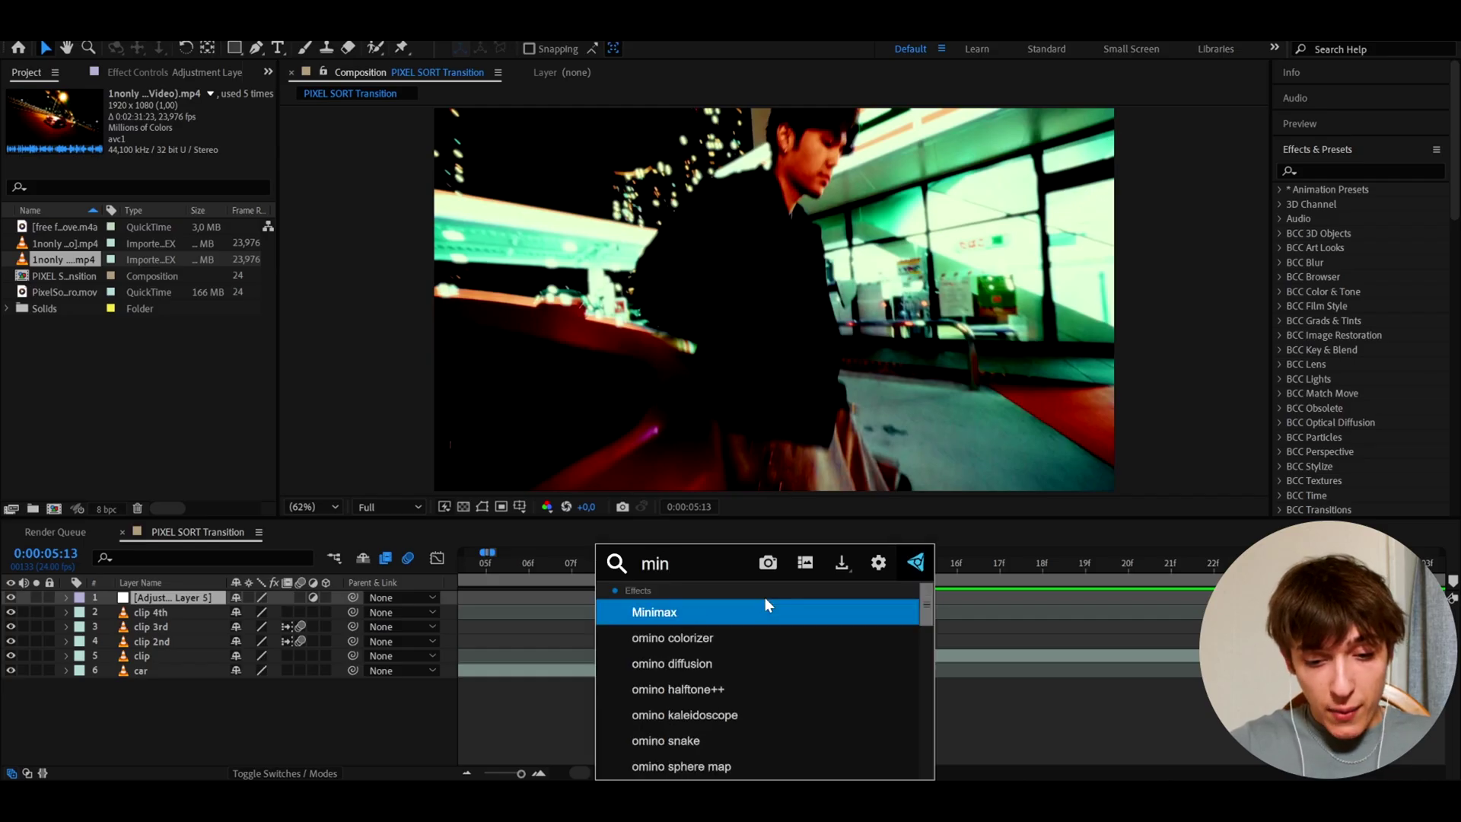
{"action": "key", "text": "Return"}
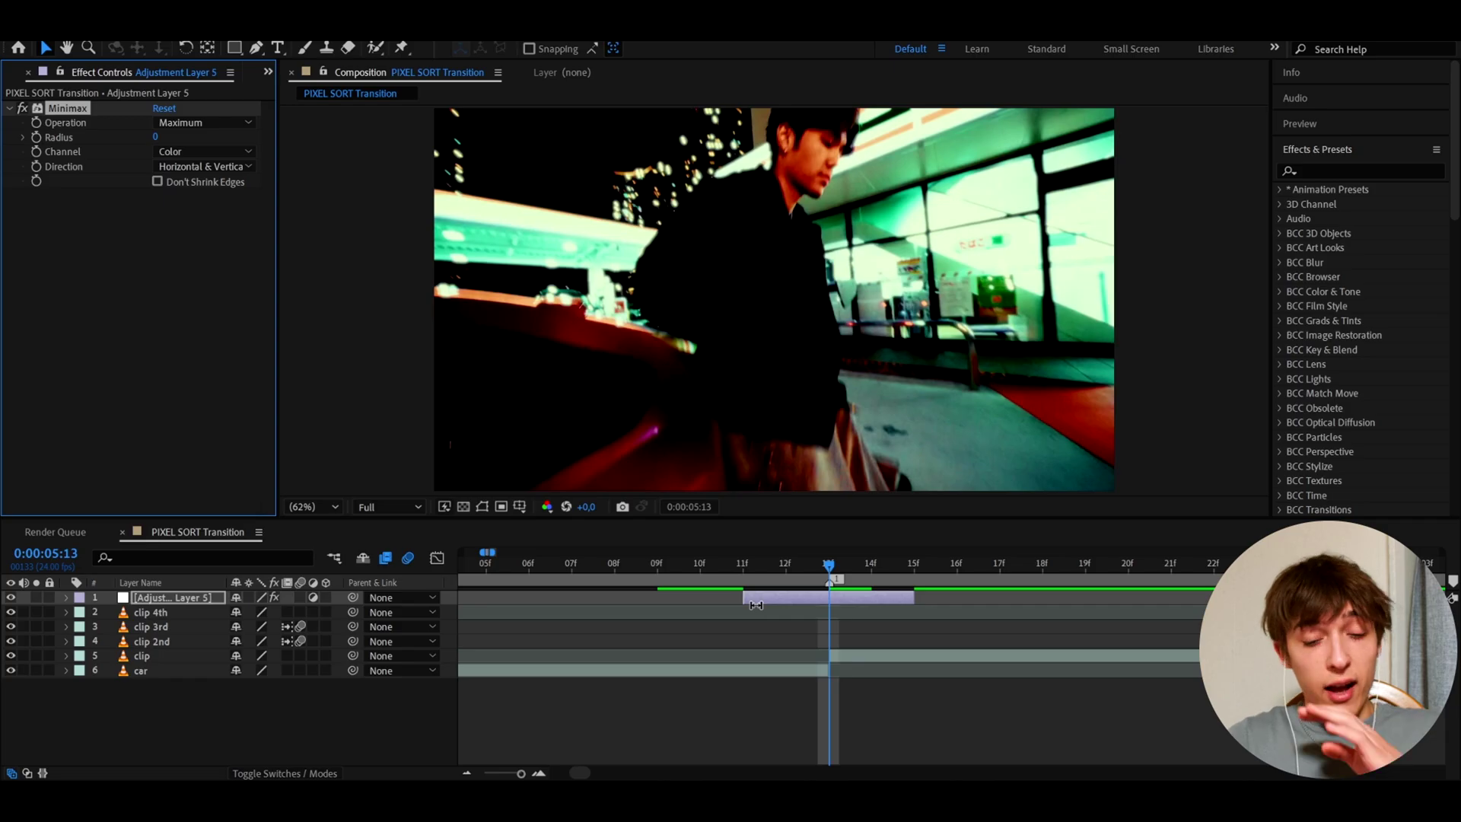
- Set Minimax Radius to 70, Direction to Just Horizontal, and enable Radius keyframing
{"action": "left_click", "coordinate": [156, 137]}
{"action": "type", "text": "50"}
{"action": "key", "text": "Return"}
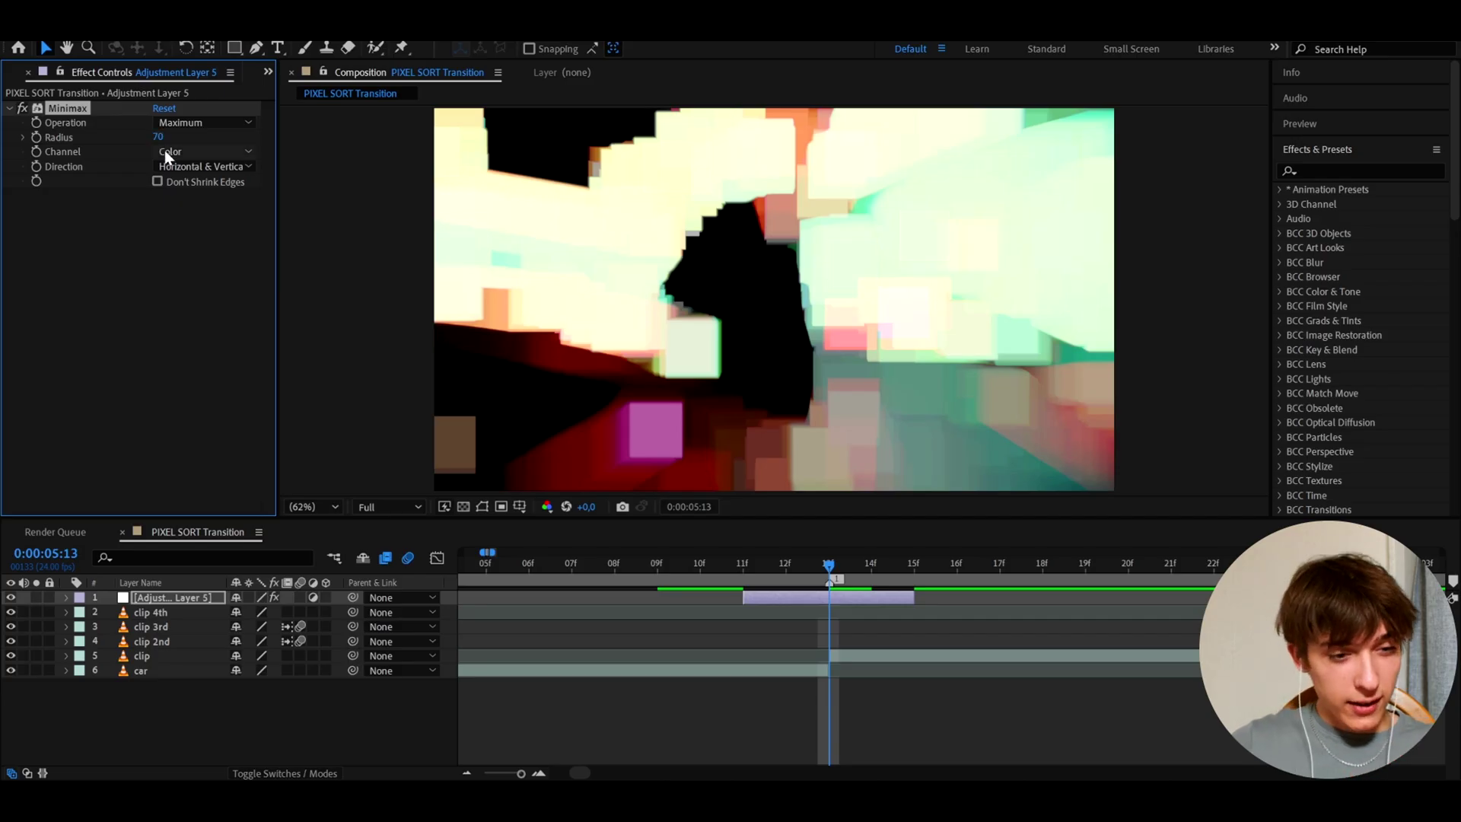
{"action": "left_click", "coordinate": [169, 165]}
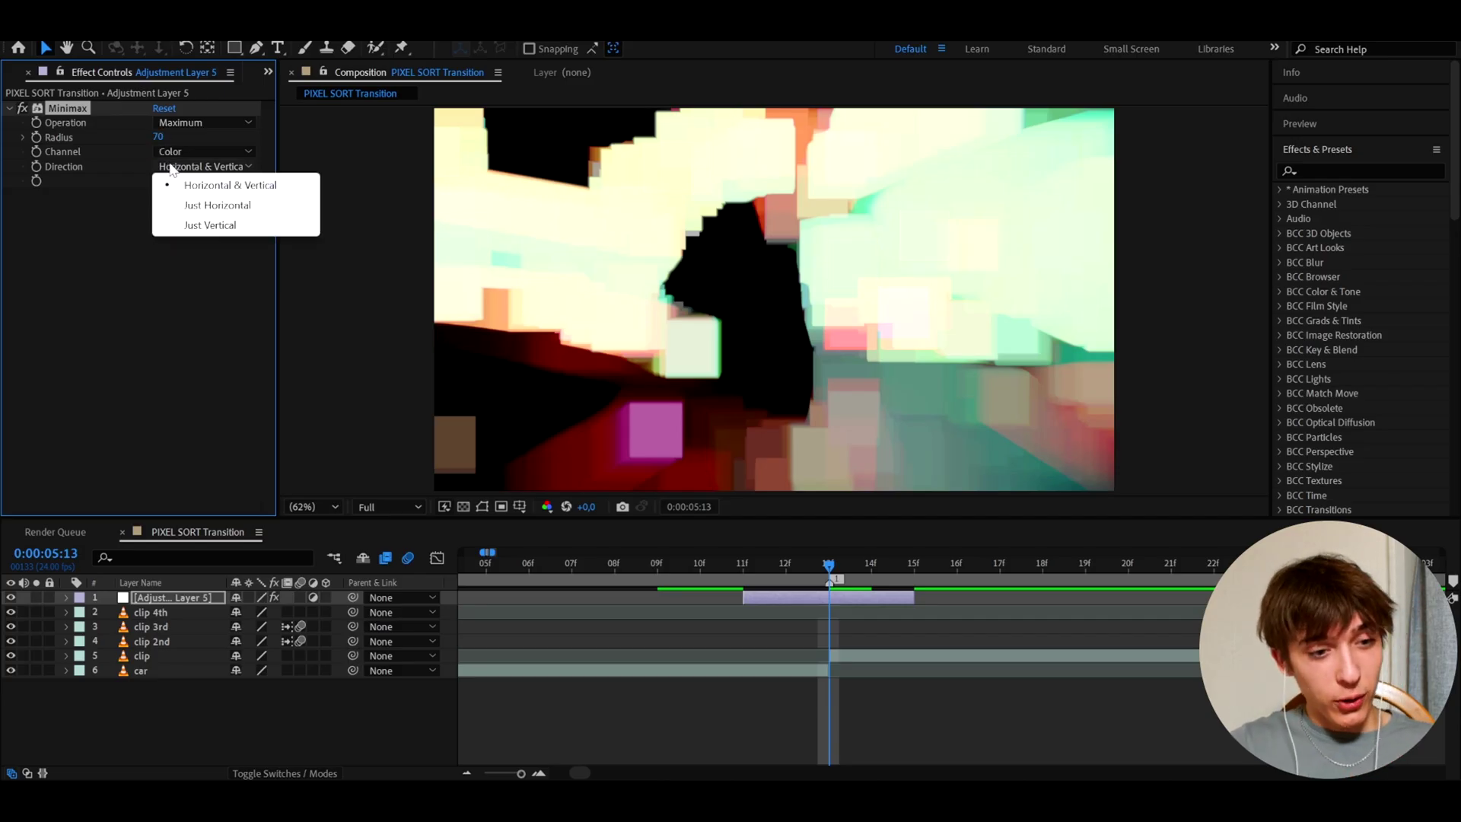
{"action": "left_click", "coordinate": [170, 204]}
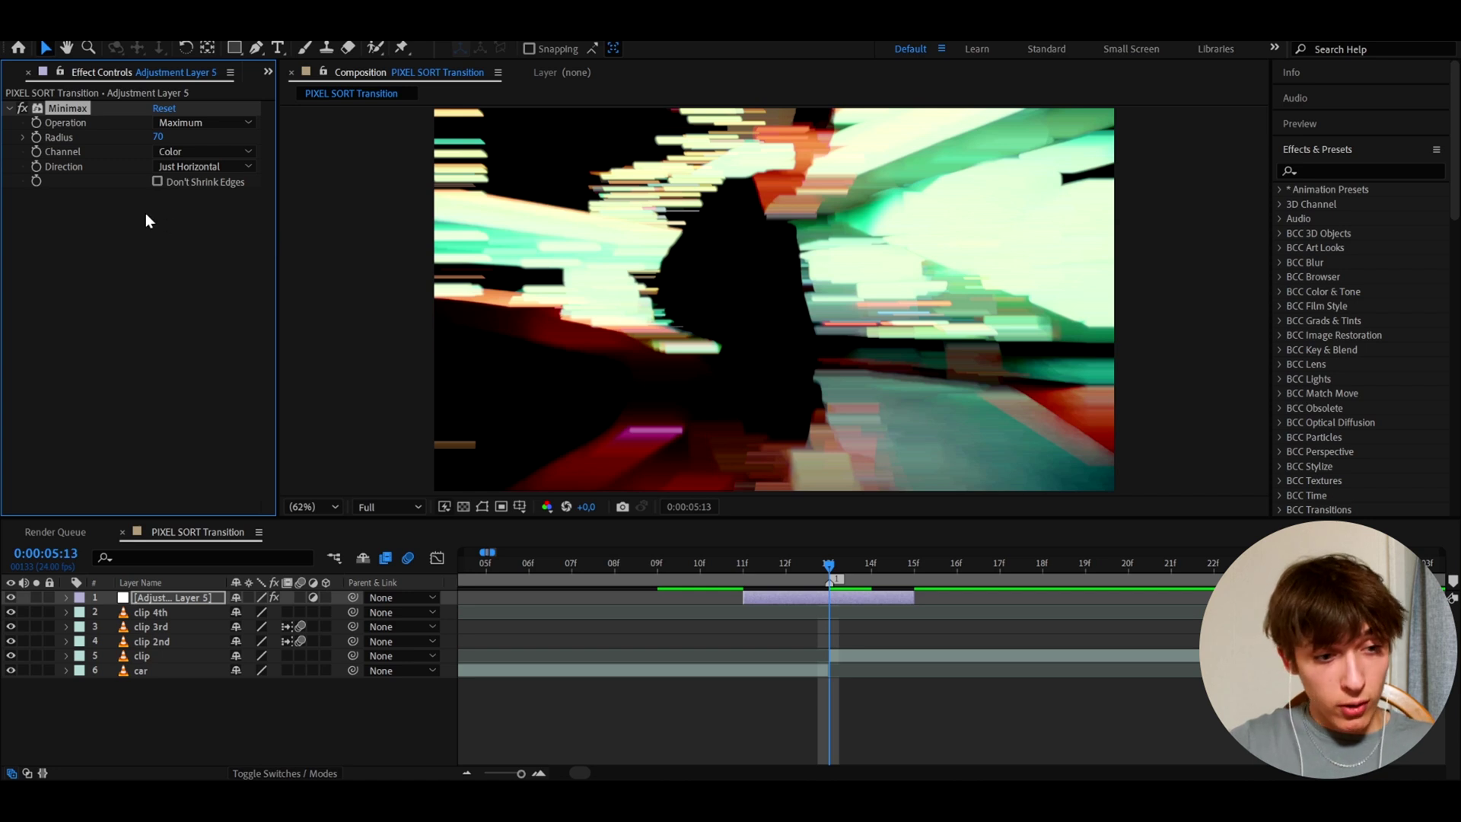
{"action": "left_click", "coordinate": [35, 135]}
{"action": "left_click", "coordinate": [827, 595]}
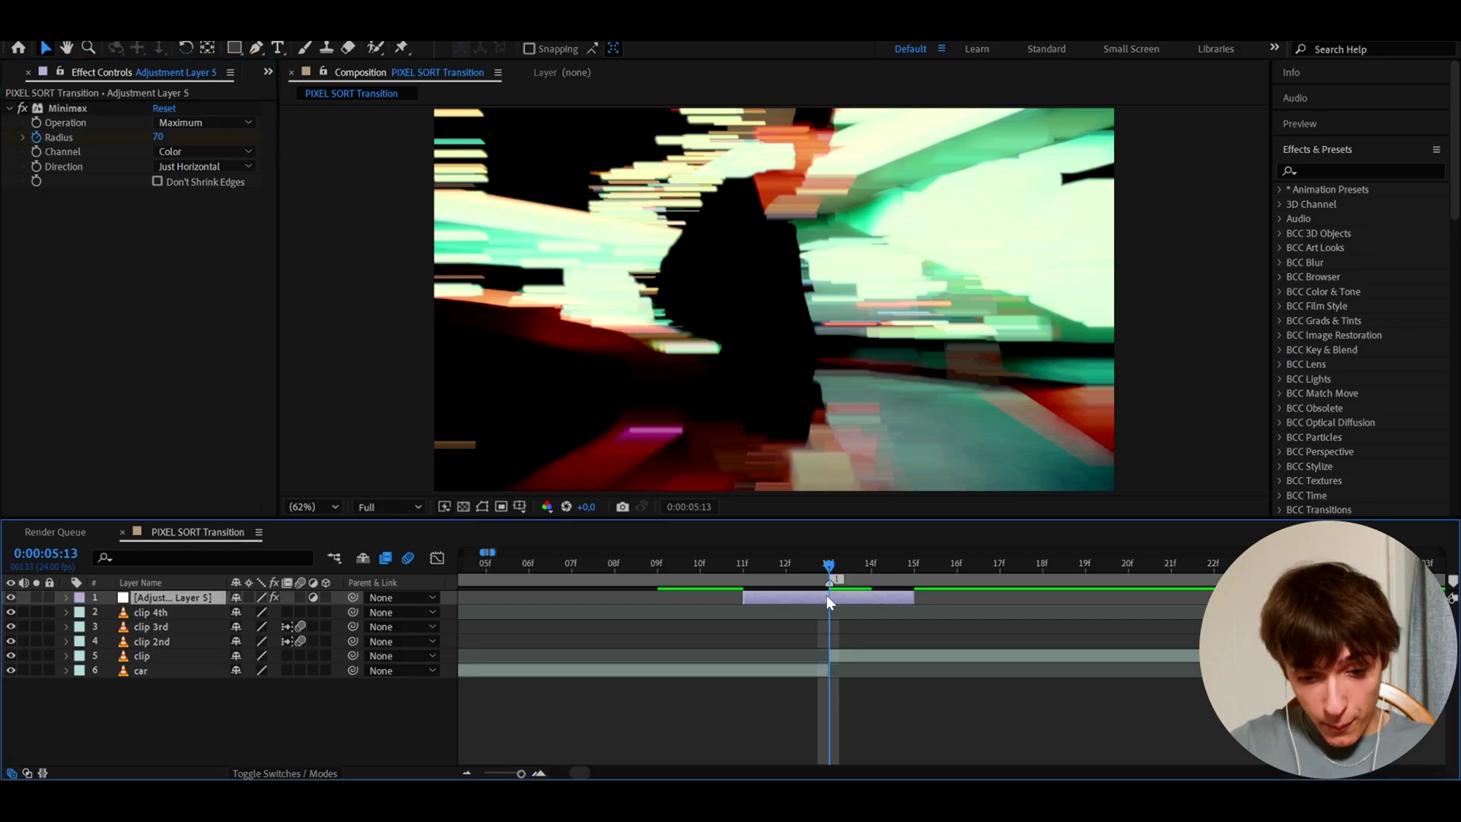
- Apply S_PixelSort to the adjustment layer and set its Threshold to 0,05
{"action": "key", "text": "ctrl+space"}
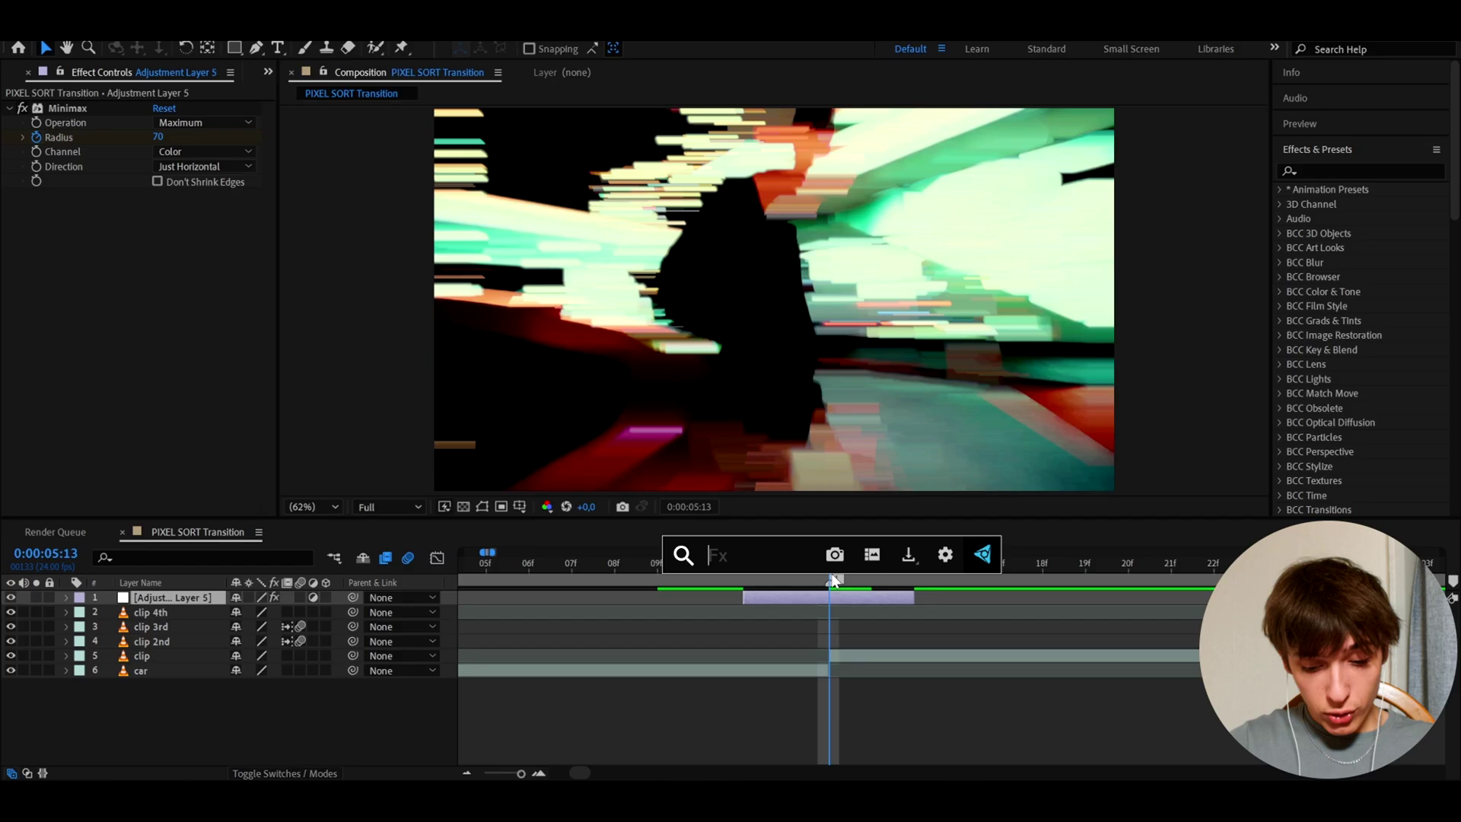
{"action": "type", "text": "s_pixel"}
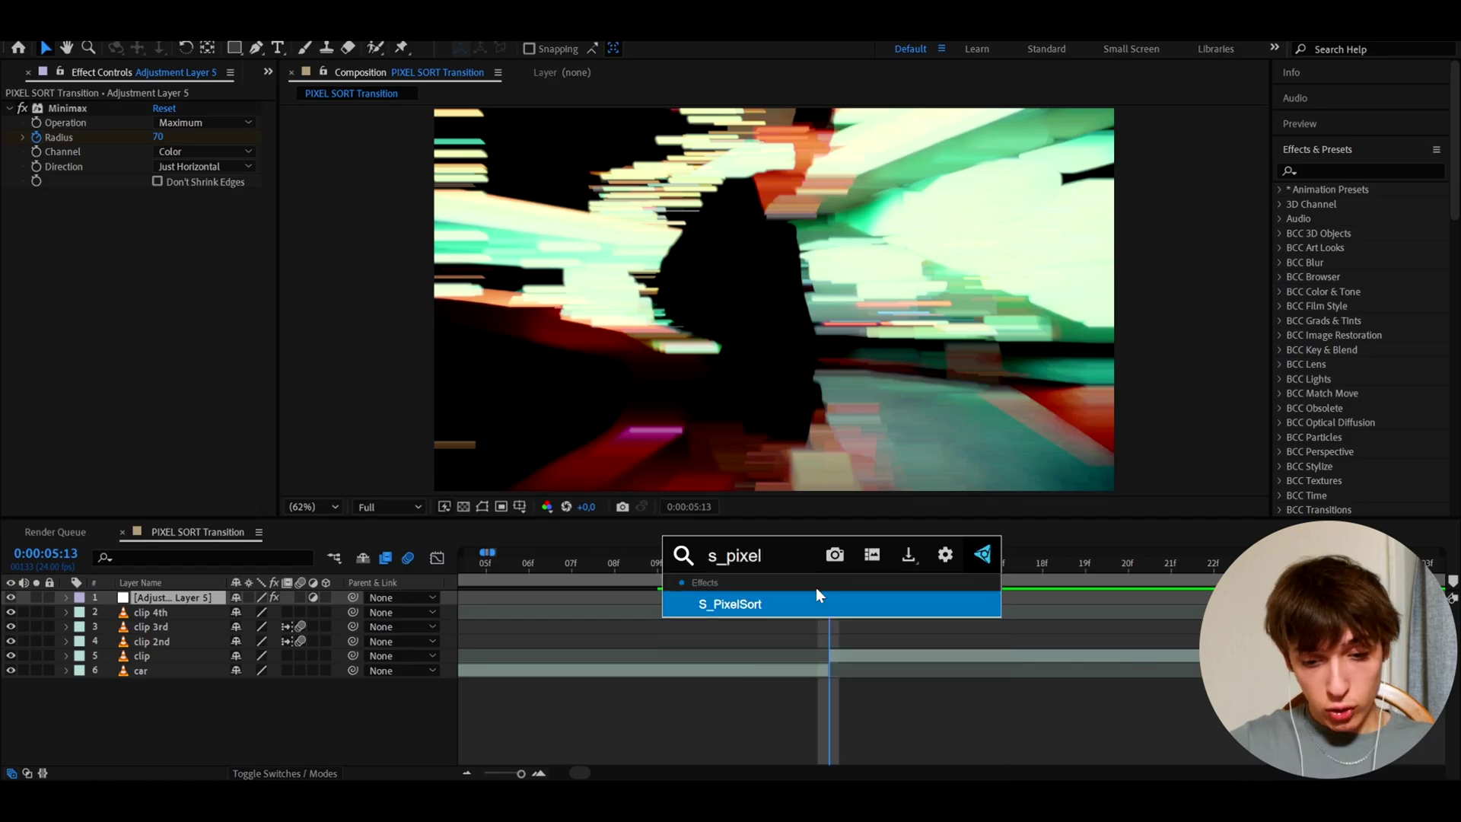
{"action": "left_click", "coordinate": [815, 589]}
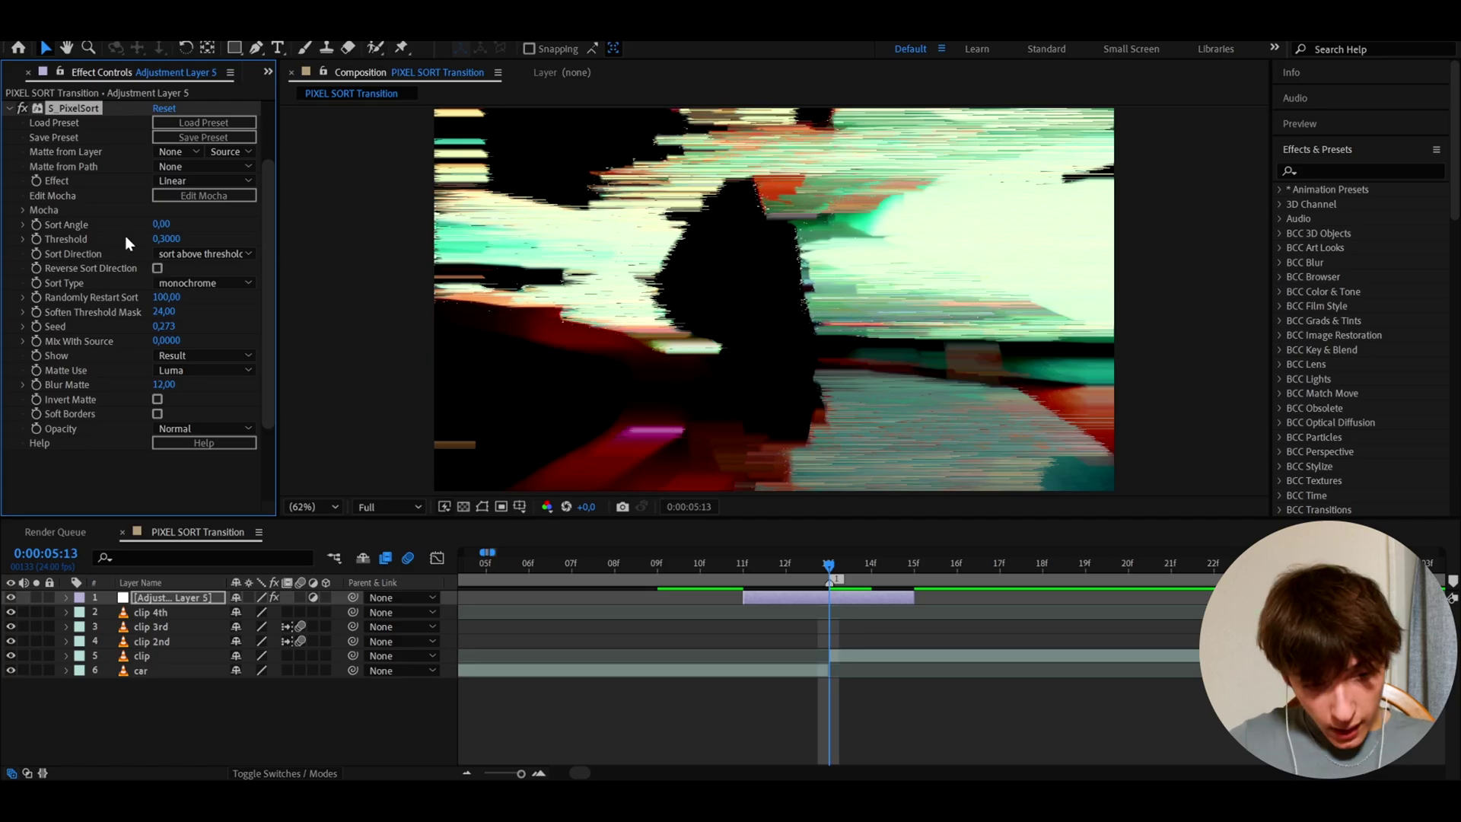
{"action": "left_click", "coordinate": [161, 240]}
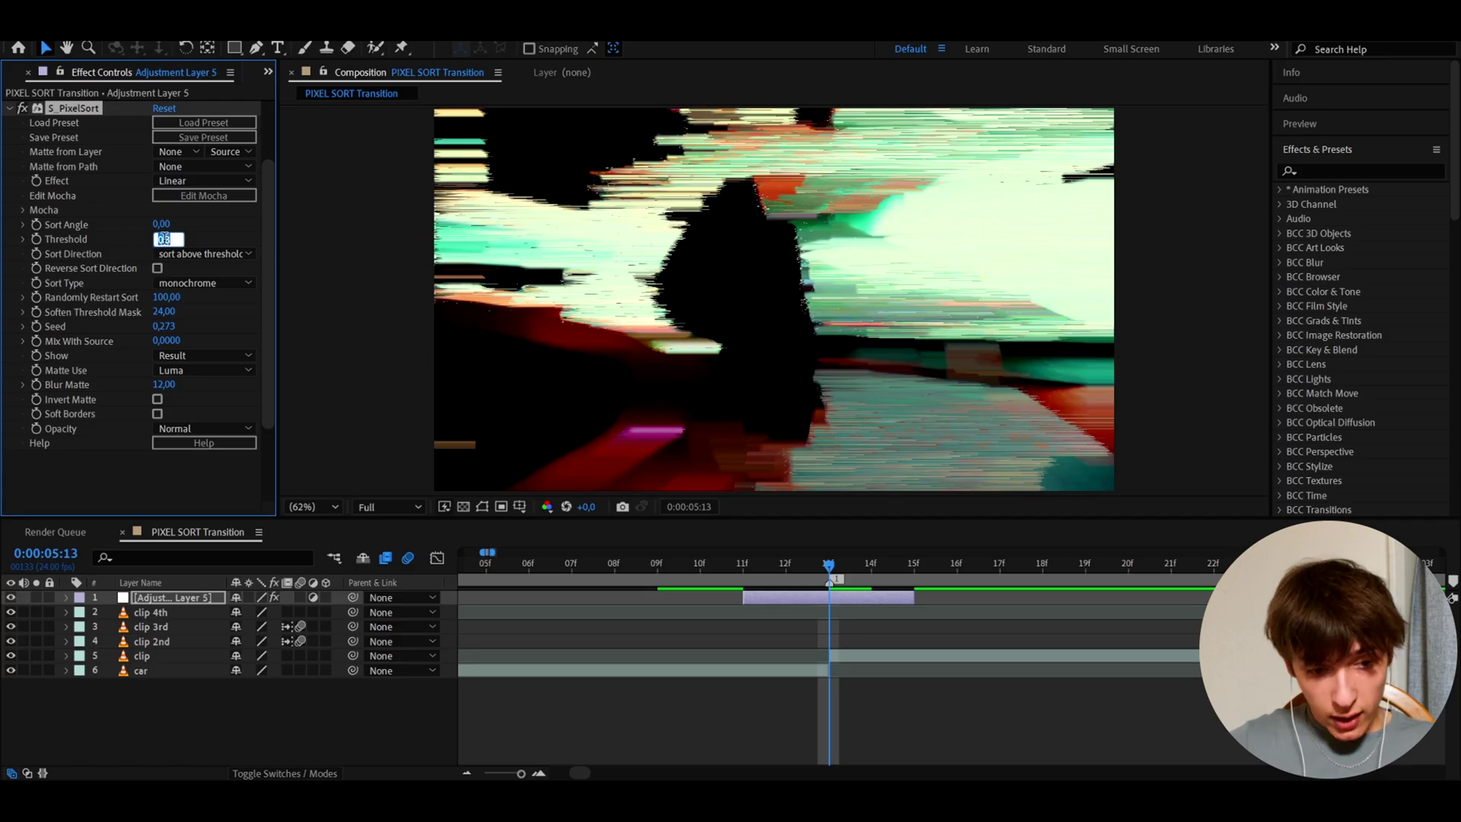
{"action": "left_click", "coordinate": [164, 239]}
{"action": "type", "text": ","}
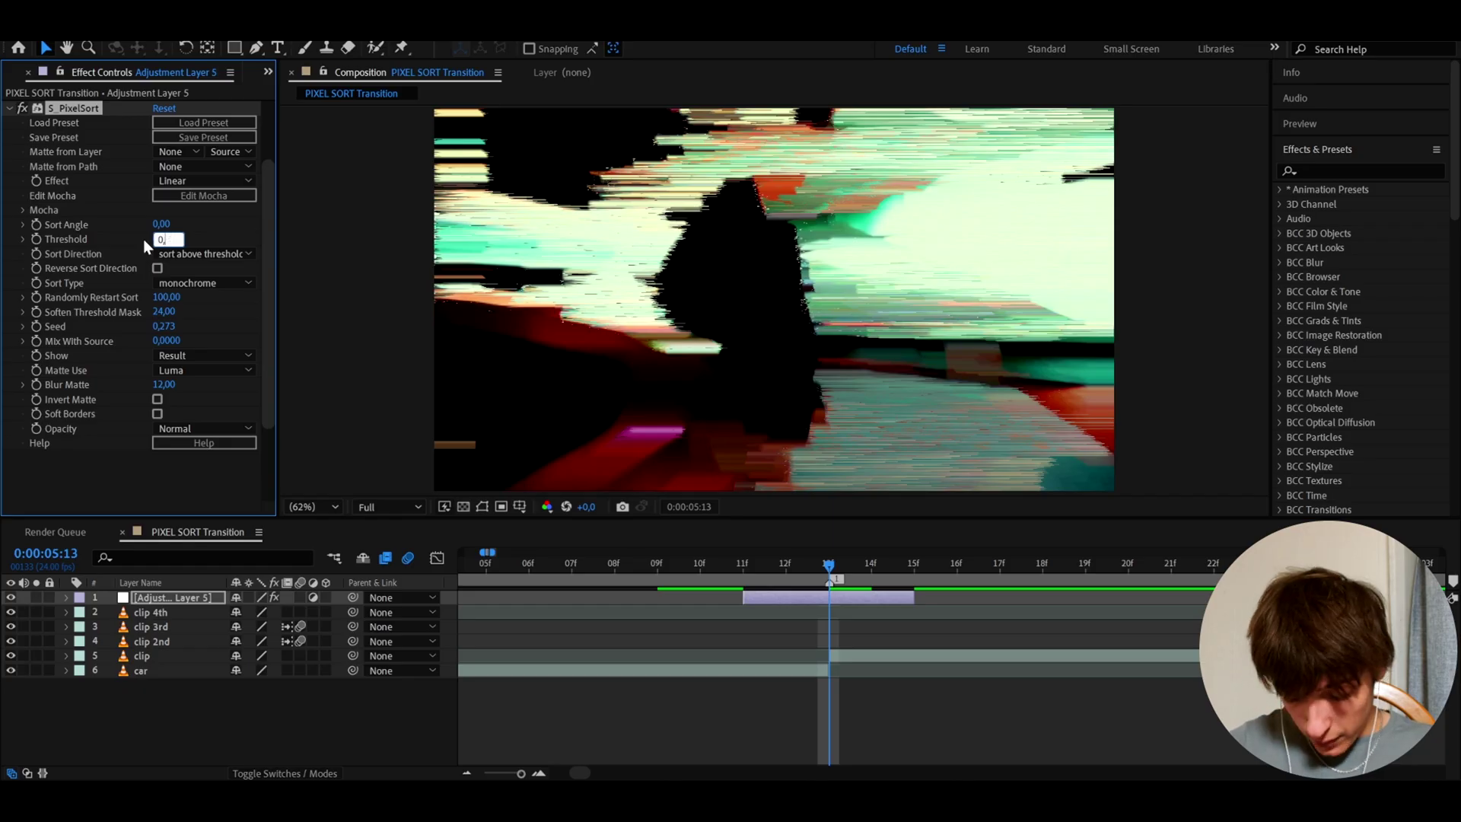
{"action": "type", "text": "05"}
{"action": "key", "text": "Return"}
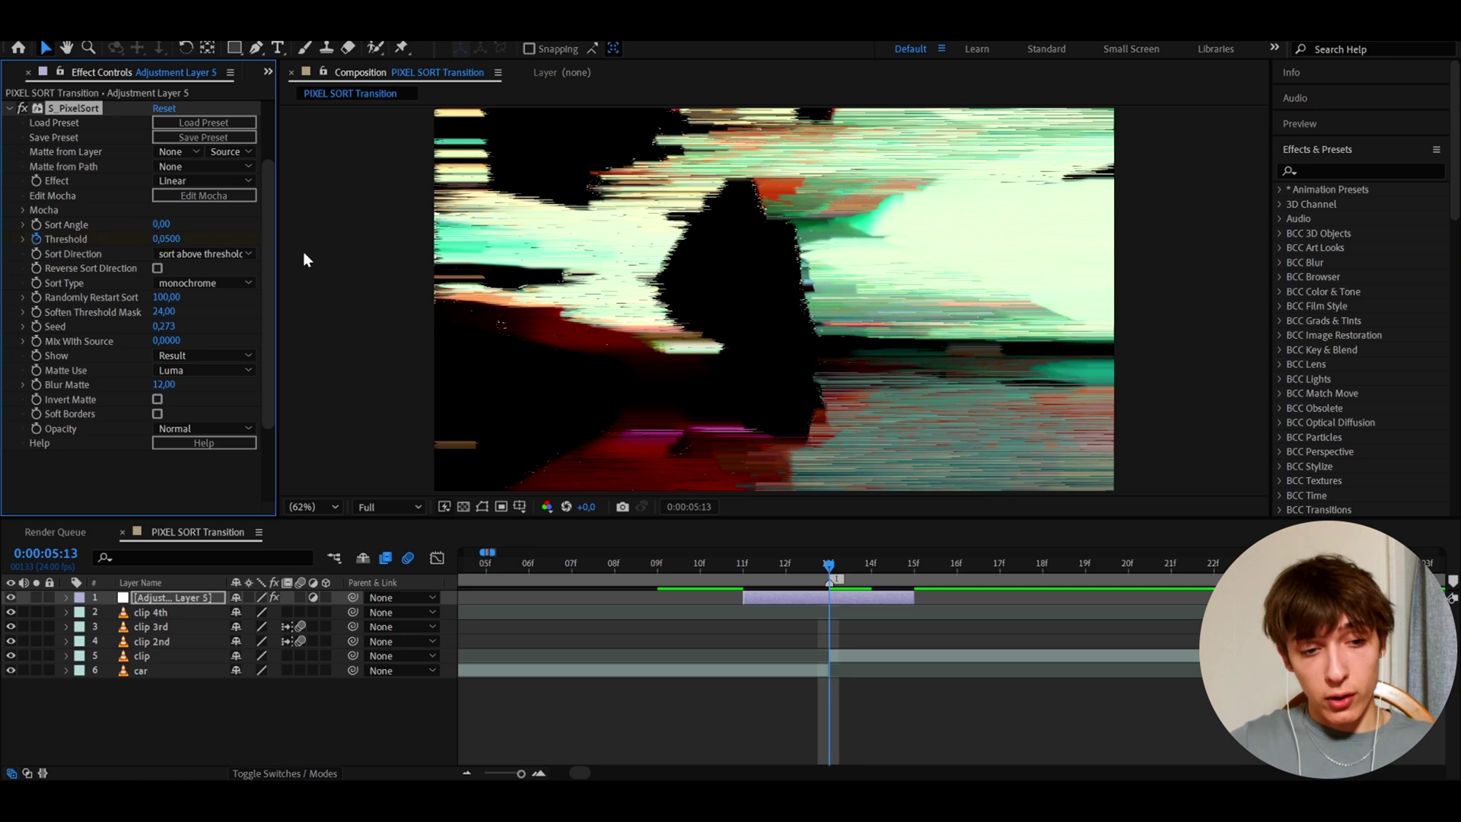
- Try a 90° Sort Angle, then undo it
{"action": "left_click", "coordinate": [160, 224]}
{"action": "type", "text": "90"}
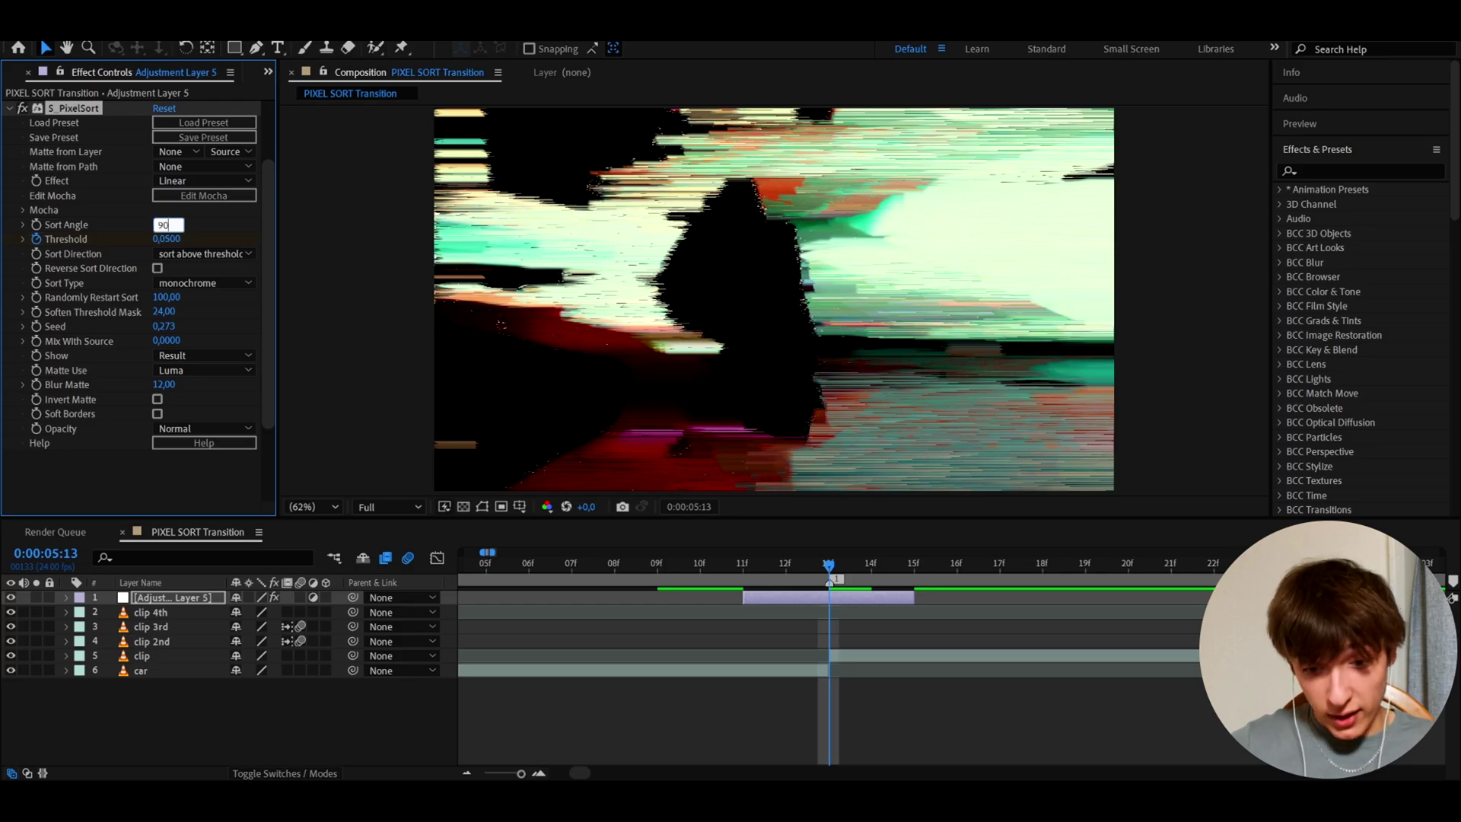
{"action": "key", "text": "Return"}
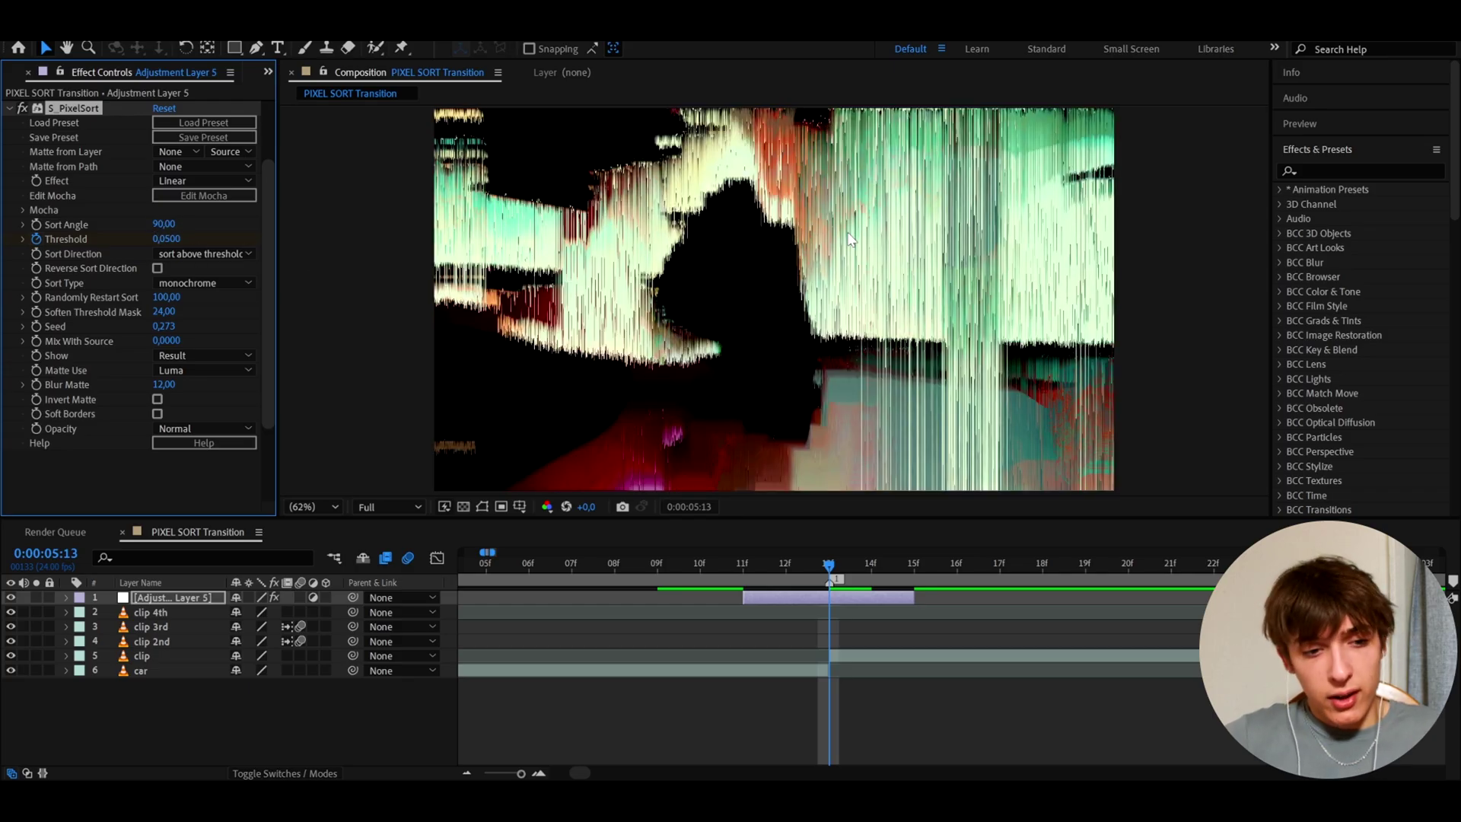
{"action": "key", "text": "ctrl+z"}
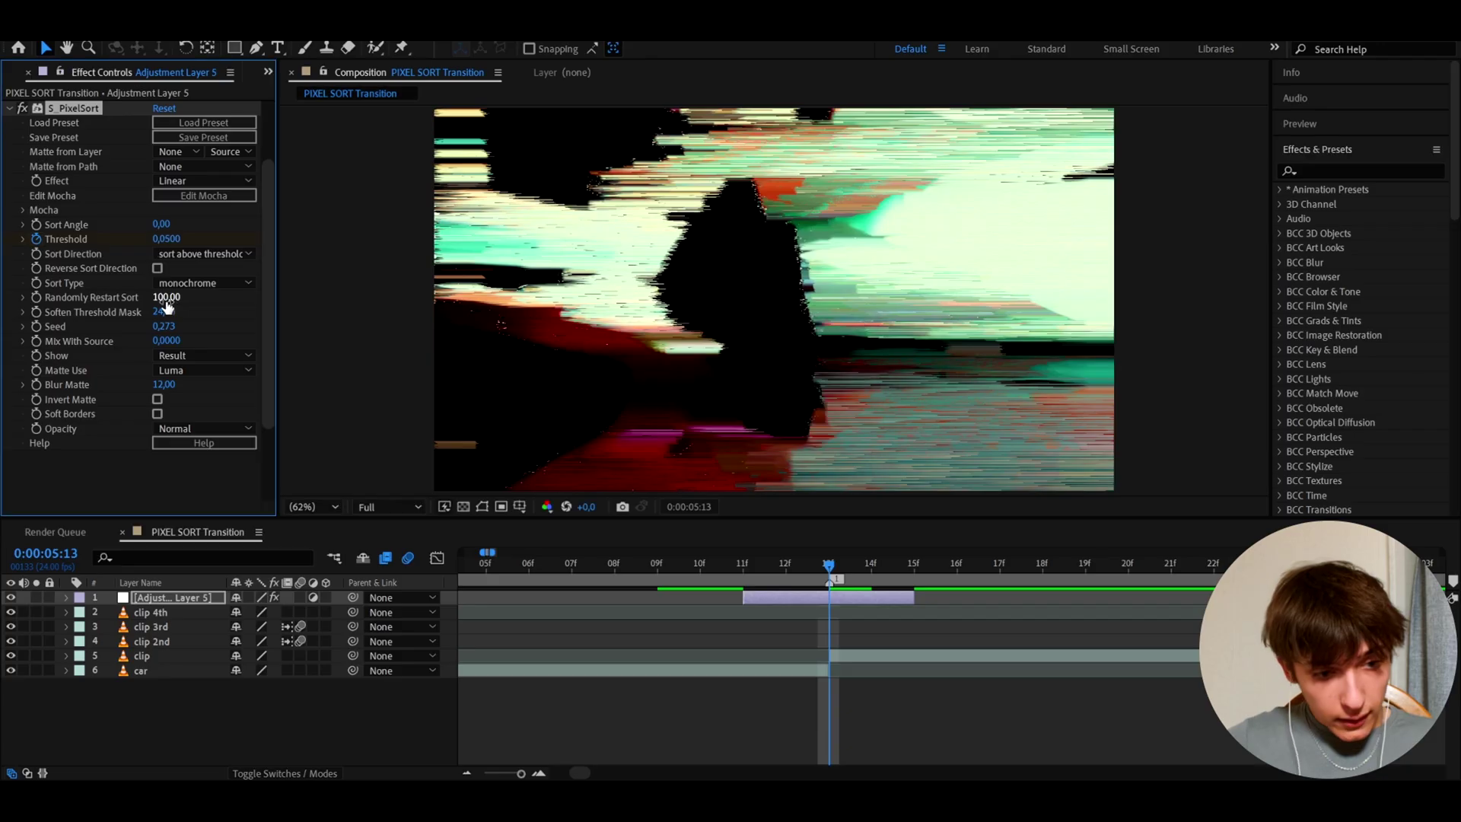
- Set Randomly Restart Sort to 110 and Soften Threshold Mask to 0, then preview the transition
{"action": "left_click", "coordinate": [166, 297]}
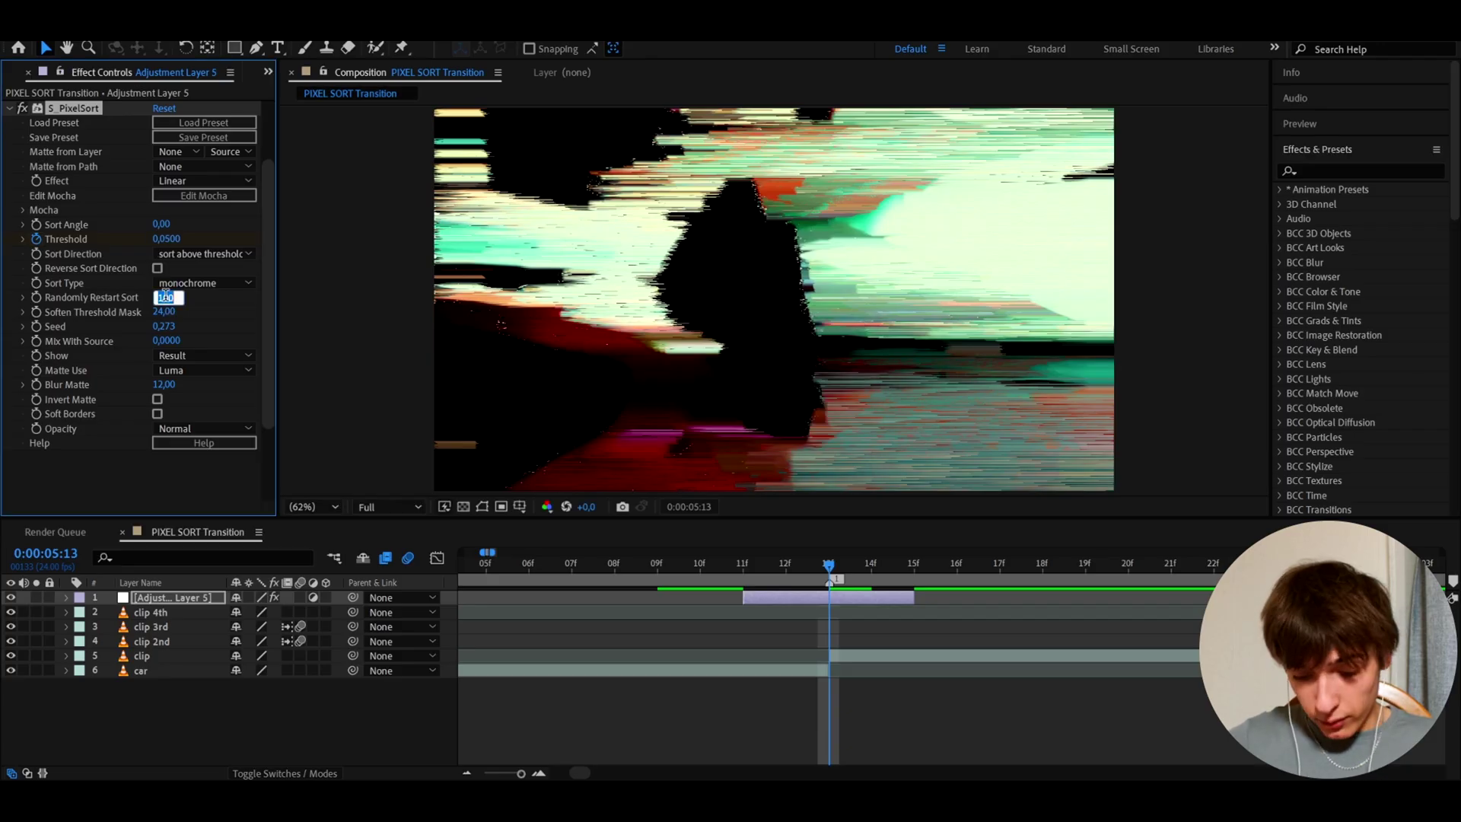
{"action": "type", "text": "110"}
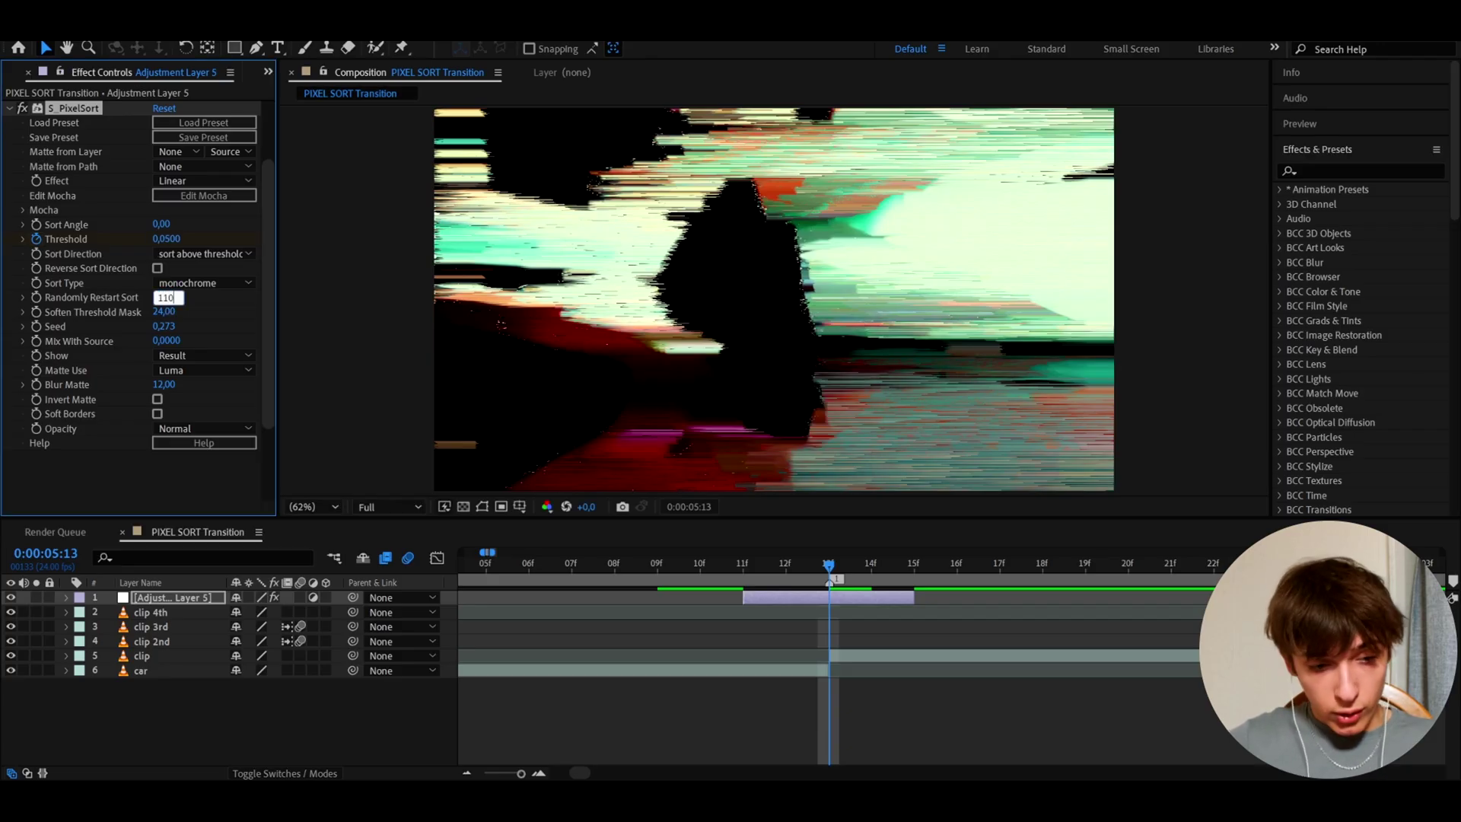
{"action": "key", "text": "Return"}
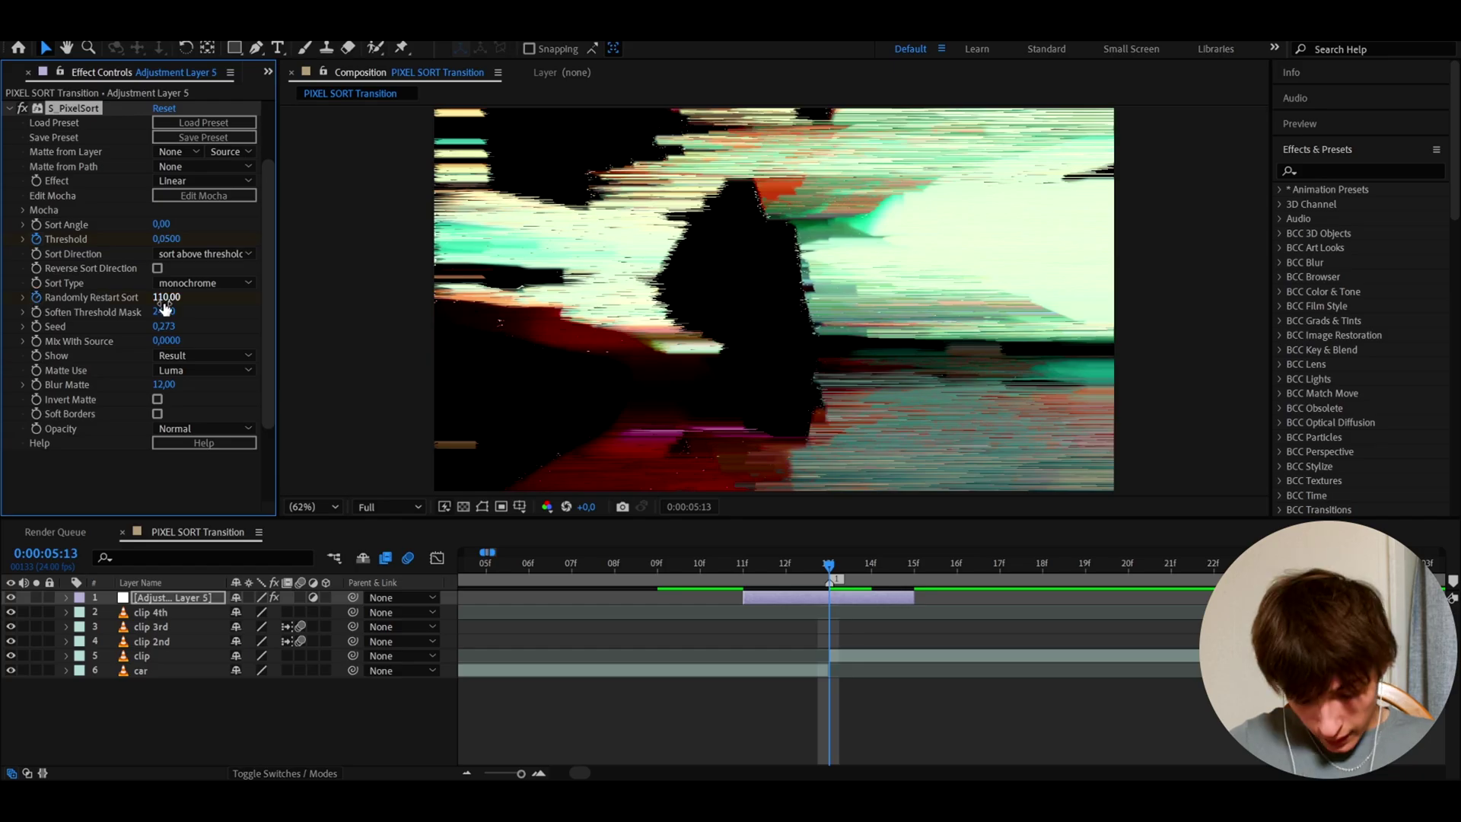
{"action": "left_click", "coordinate": [163, 310]}
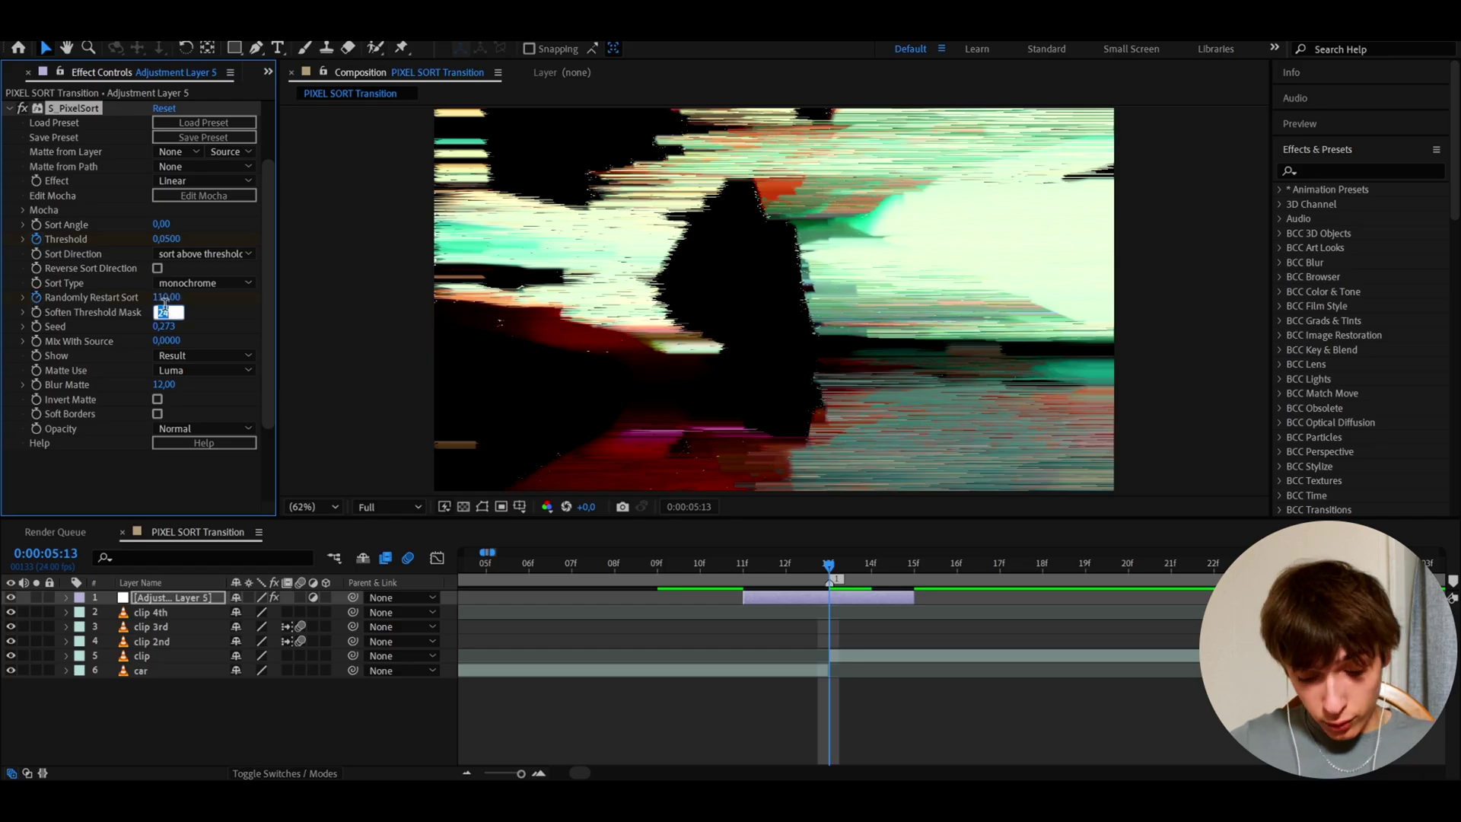
{"action": "type", "text": "0"}
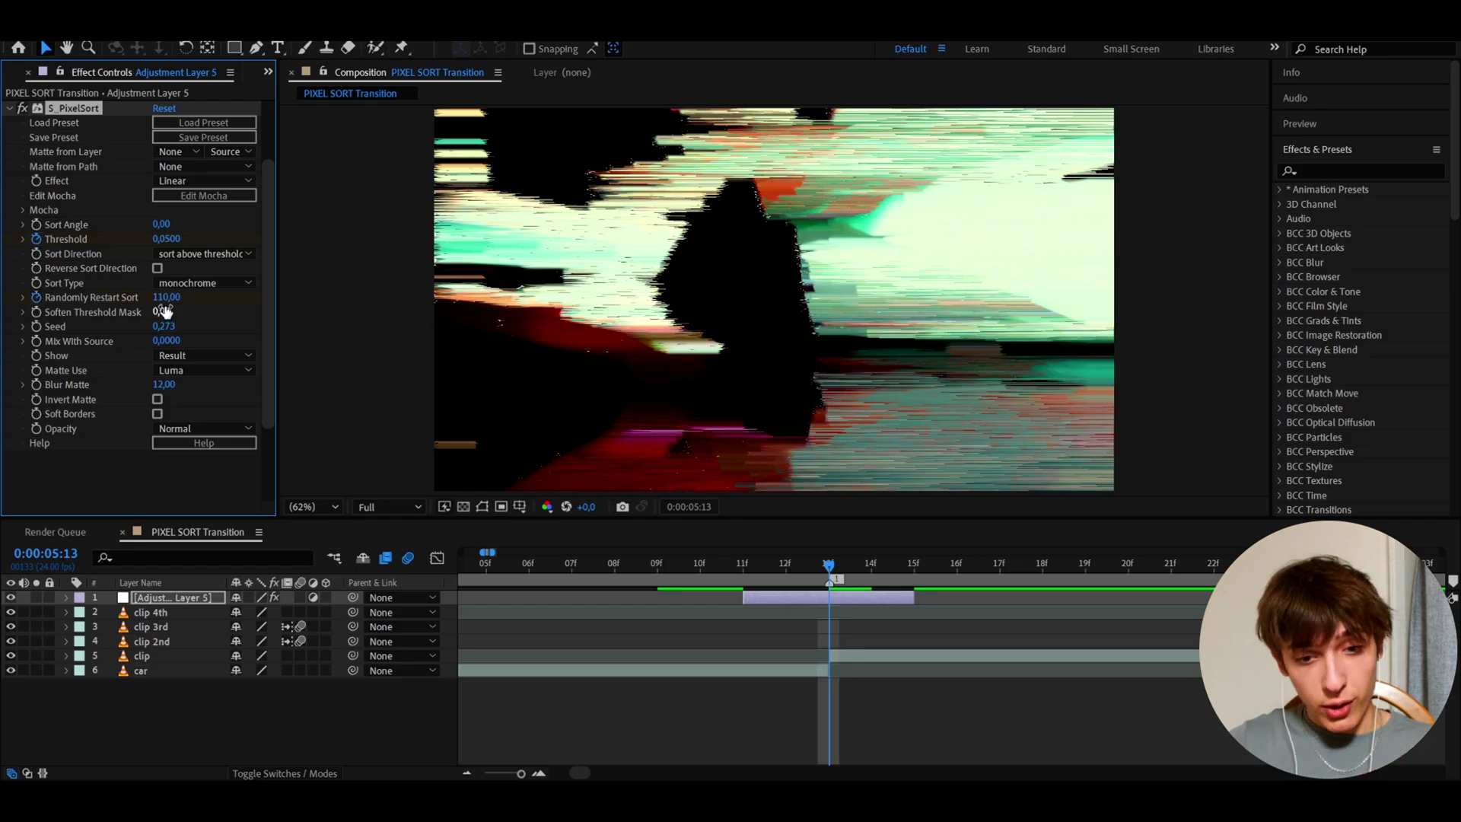
{"action": "left_click_drag", "start_coordinate": [656, 567], "coordinate": [833, 562]}
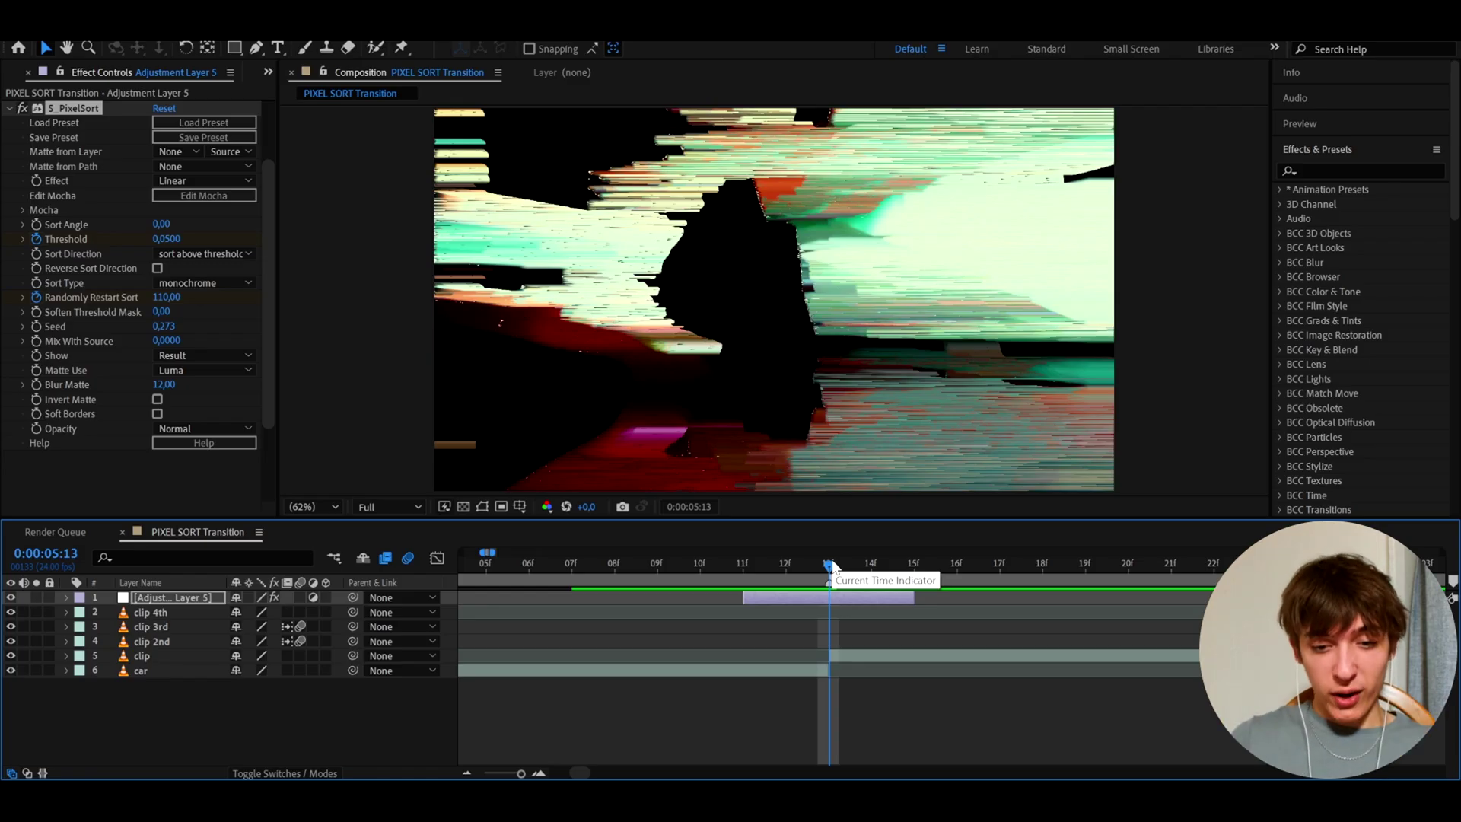
- Apply Deep Glow 2, lower its Exposure to 0,50, and enable Exposure keyframing
{"action": "key", "text": "ctrl+space"}
{"action": "type", "text": "deep"}
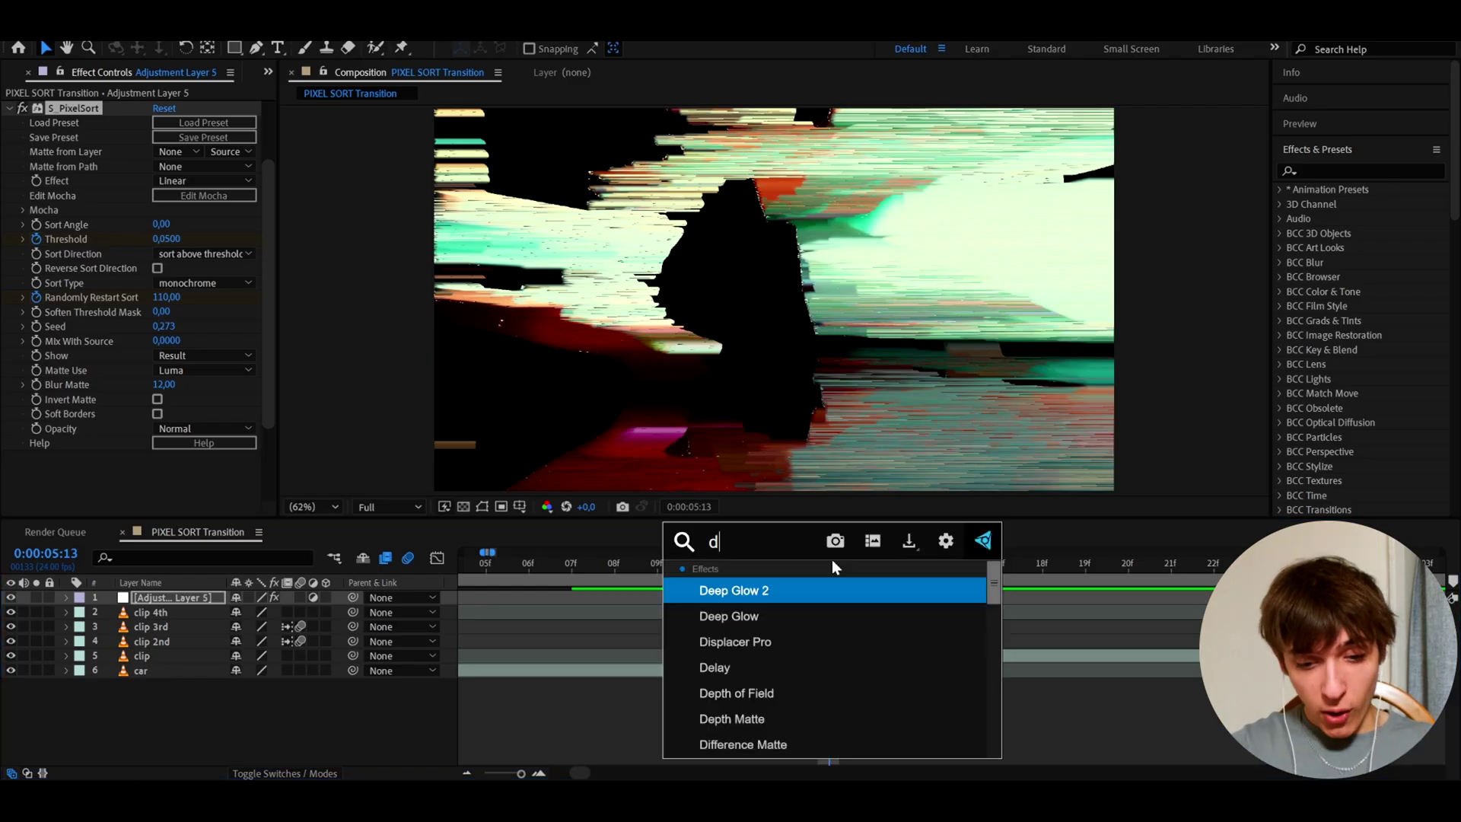
{"action": "left_click", "coordinate": [758, 590]}
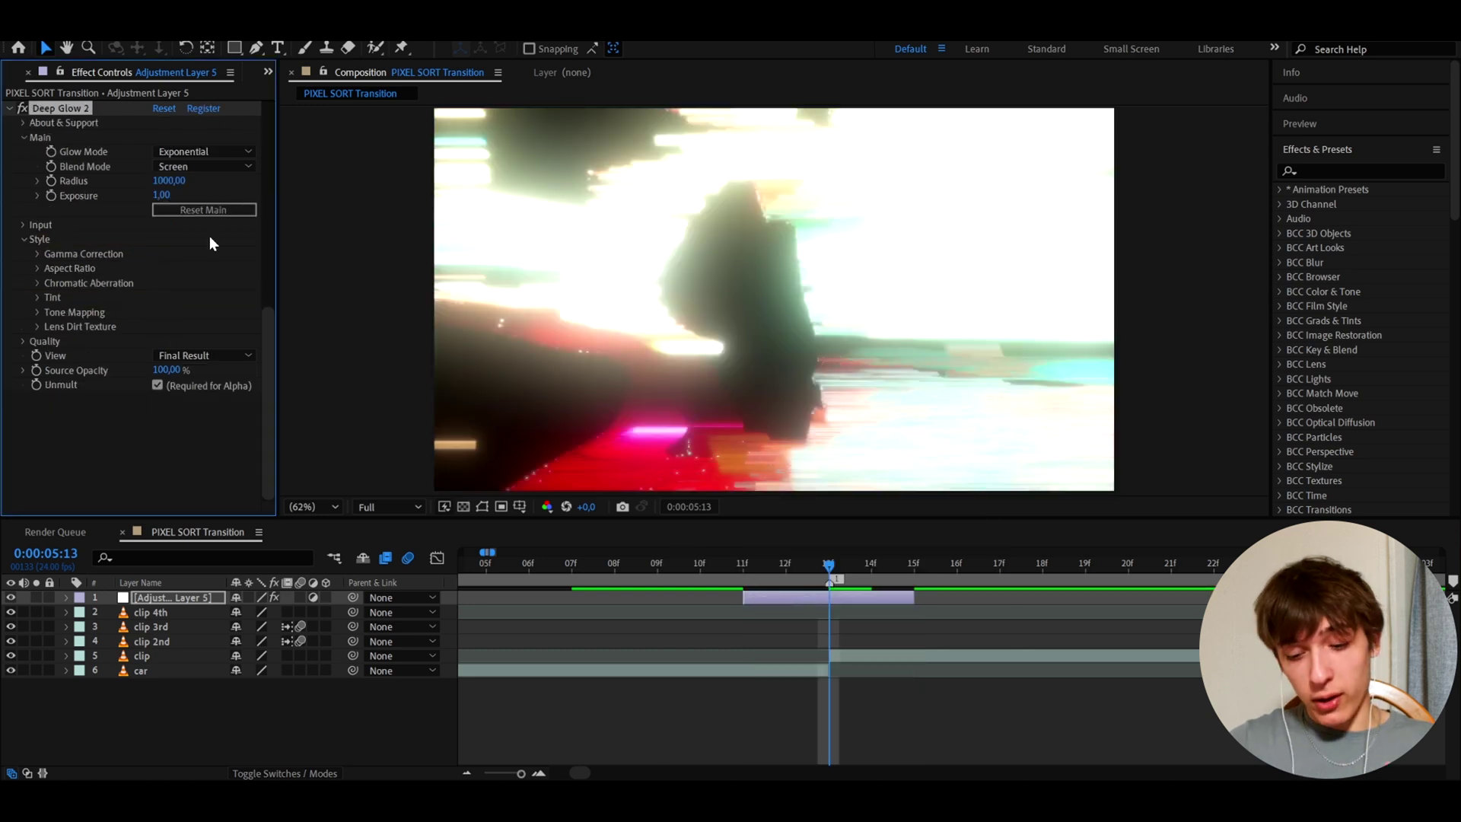
{"action": "left_click", "coordinate": [161, 195]}
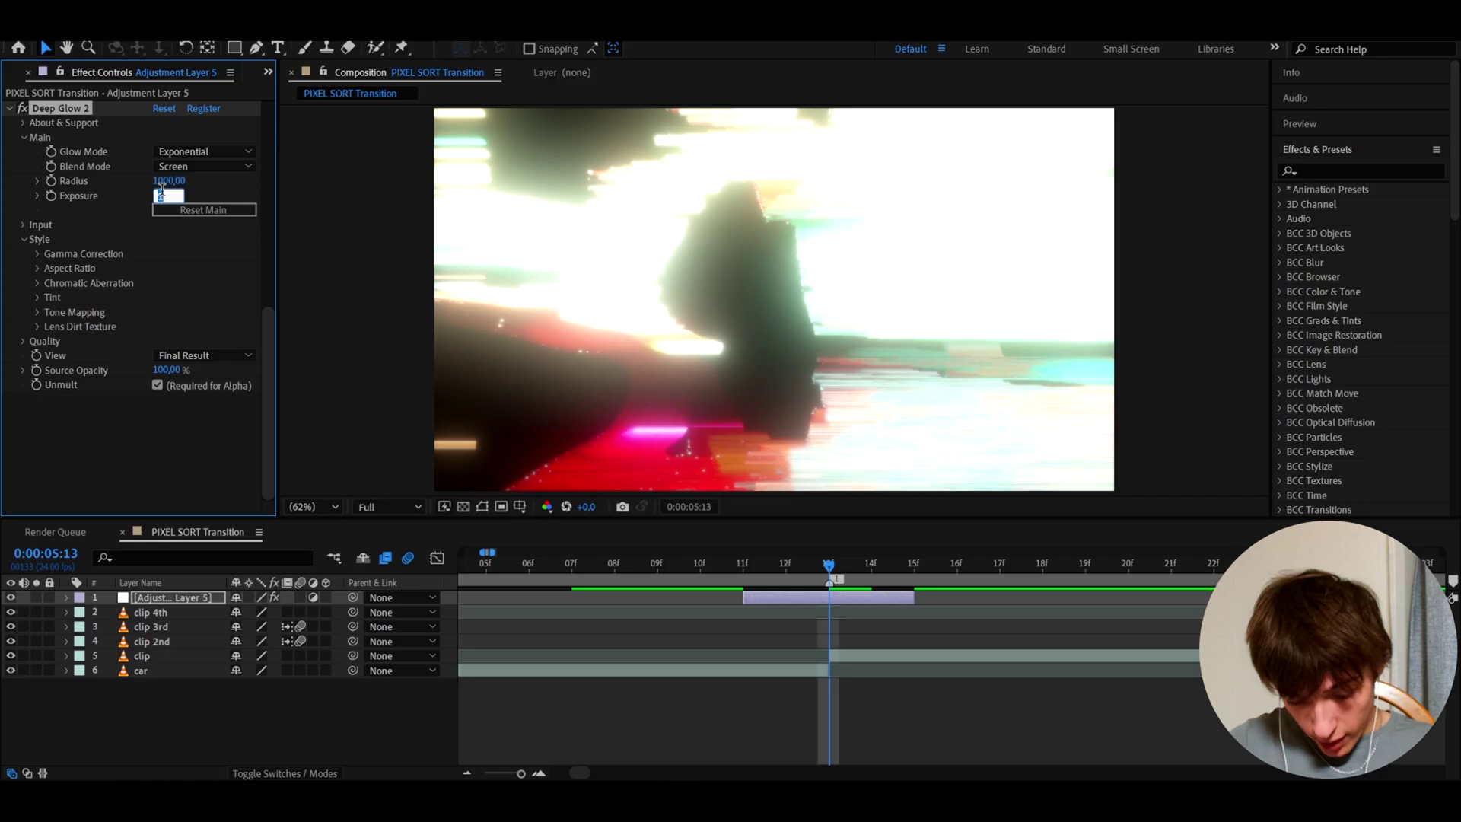
{"action": "type", "text": "0,5"}
{"action": "key", "text": "Return"}
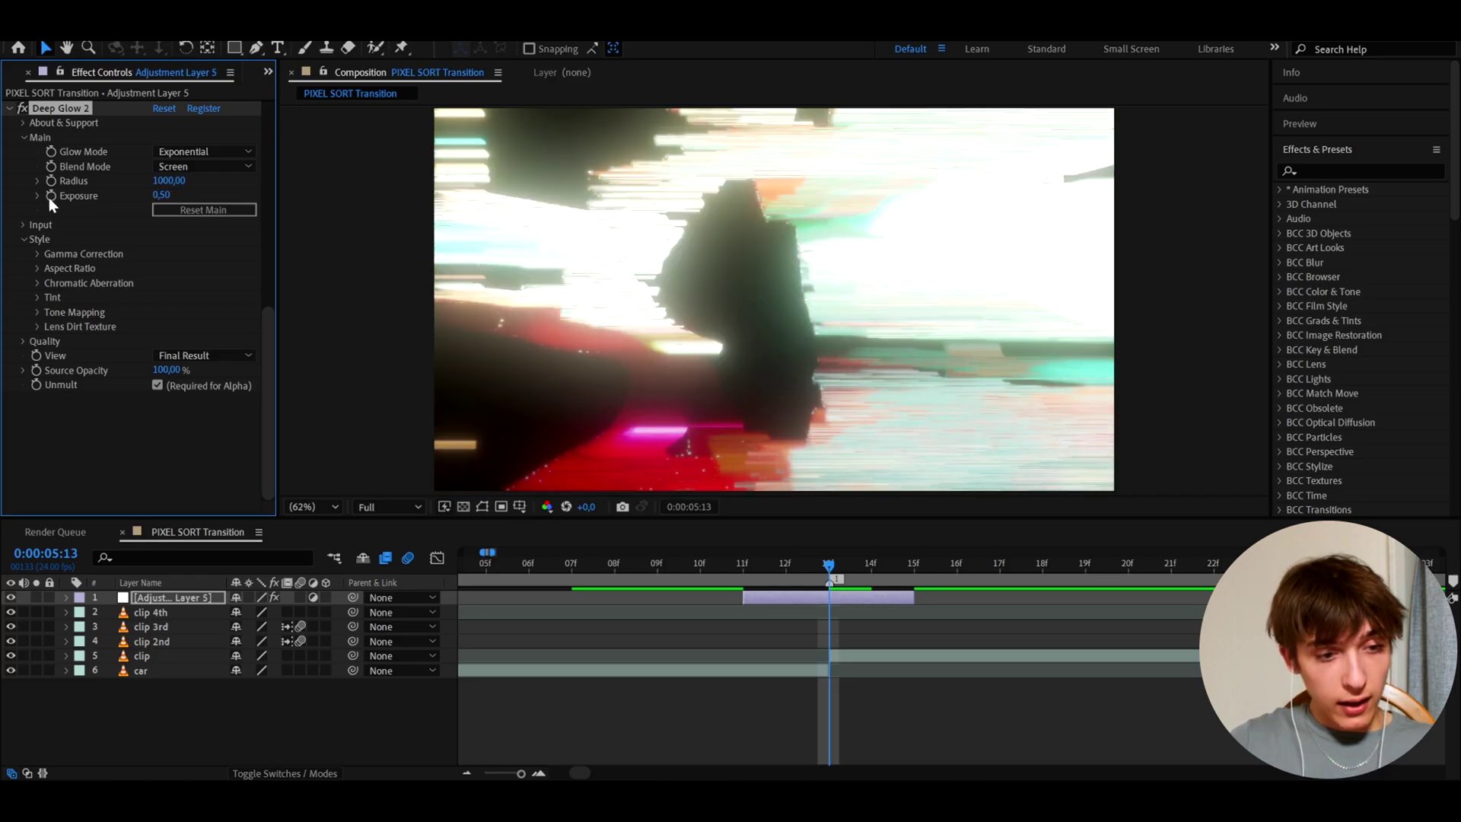
{"action": "left_click", "coordinate": [50, 195]}
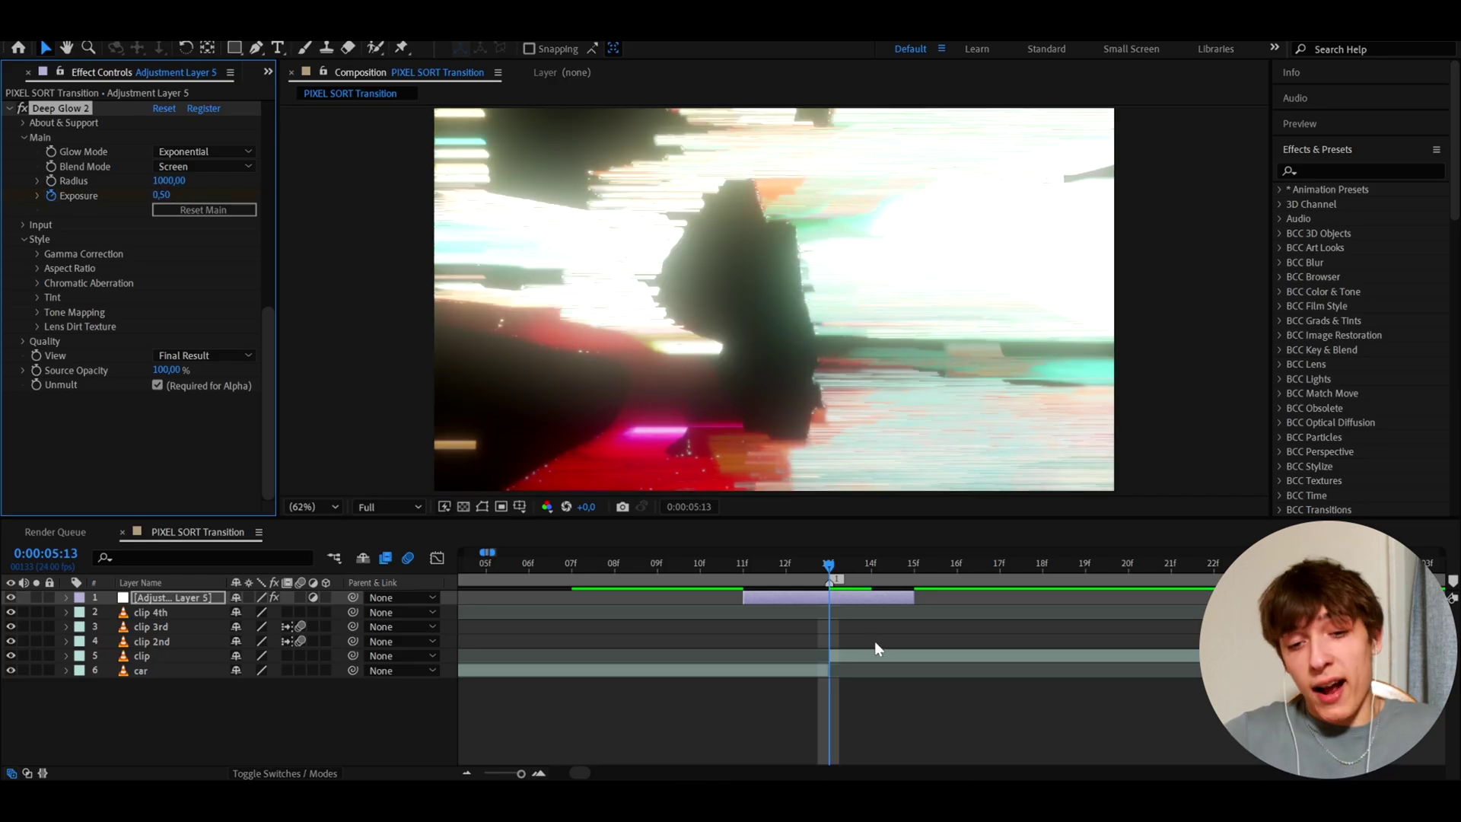
- Apply S_Hotspots with Threshold 0.25 and enable Threshold keyframing
{"action": "key", "text": "ctrl+space"}
{"action": "type", "text": "s"}
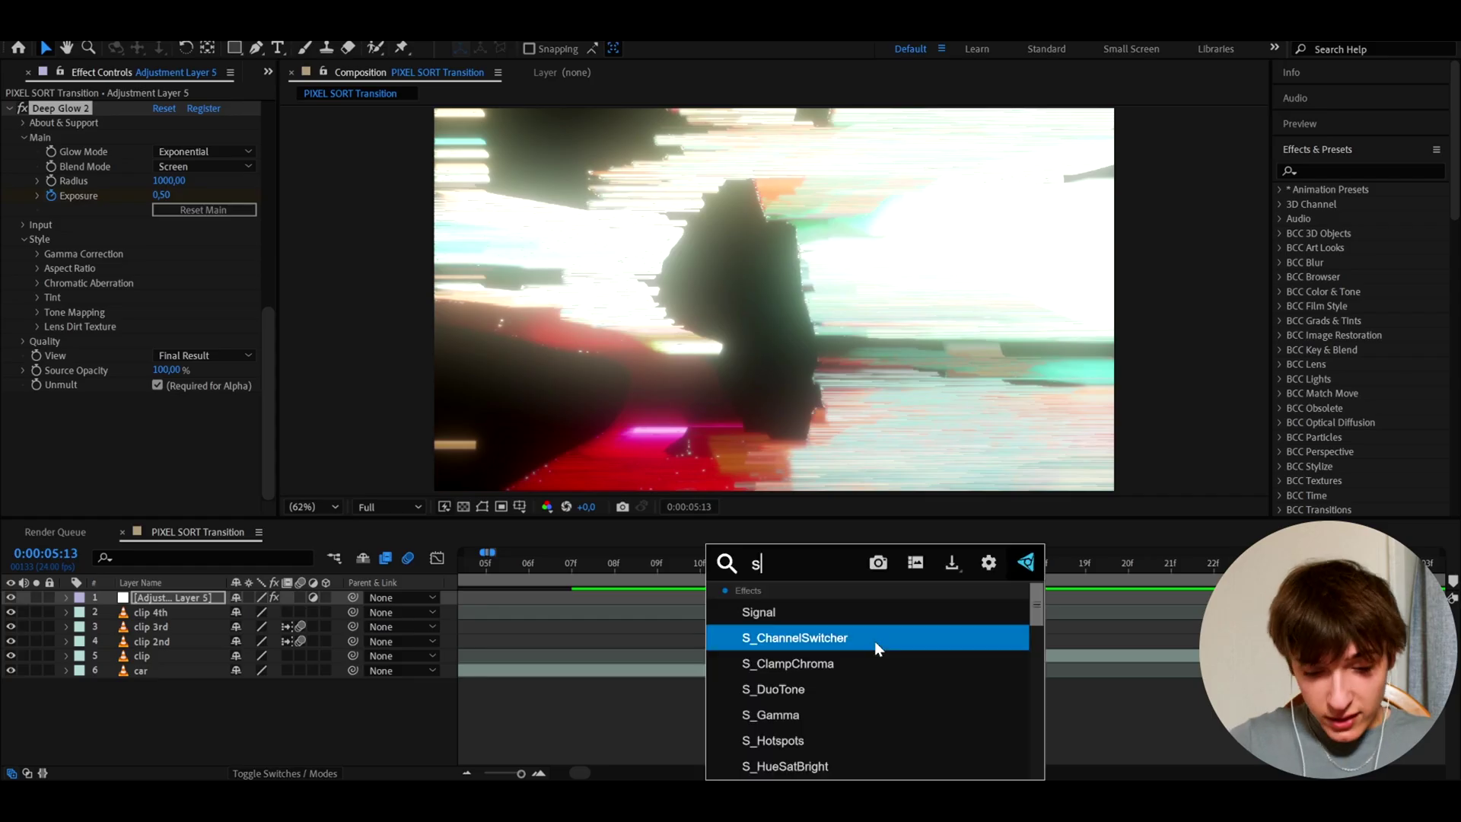
{"action": "type", "text": "_hotp"}
{"action": "key", "text": "BackSpace"}
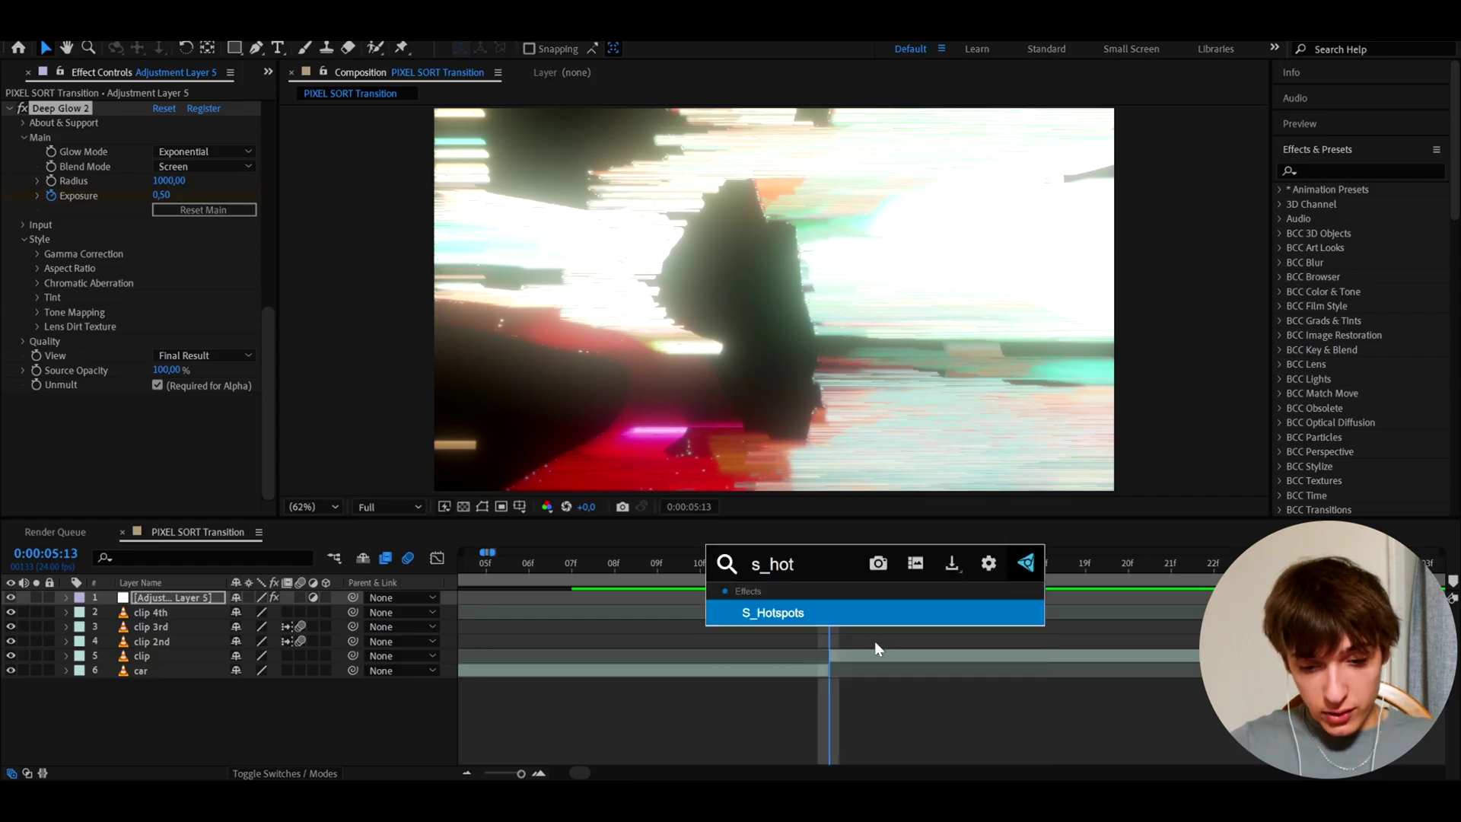
{"action": "left_click", "coordinate": [773, 605]}
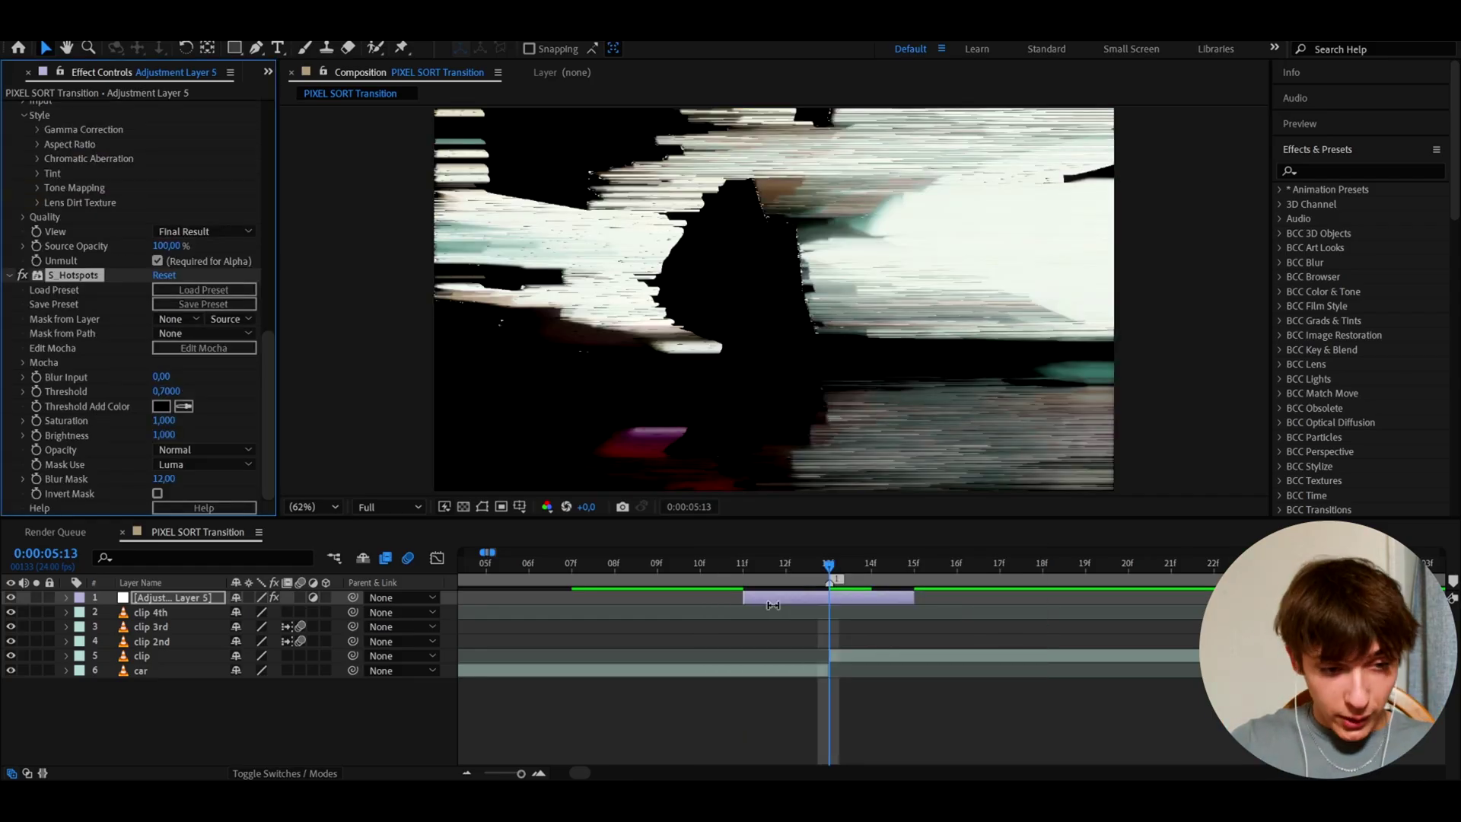
{"action": "left_click", "coordinate": [166, 392]}
{"action": "type", "text": "0.25"}
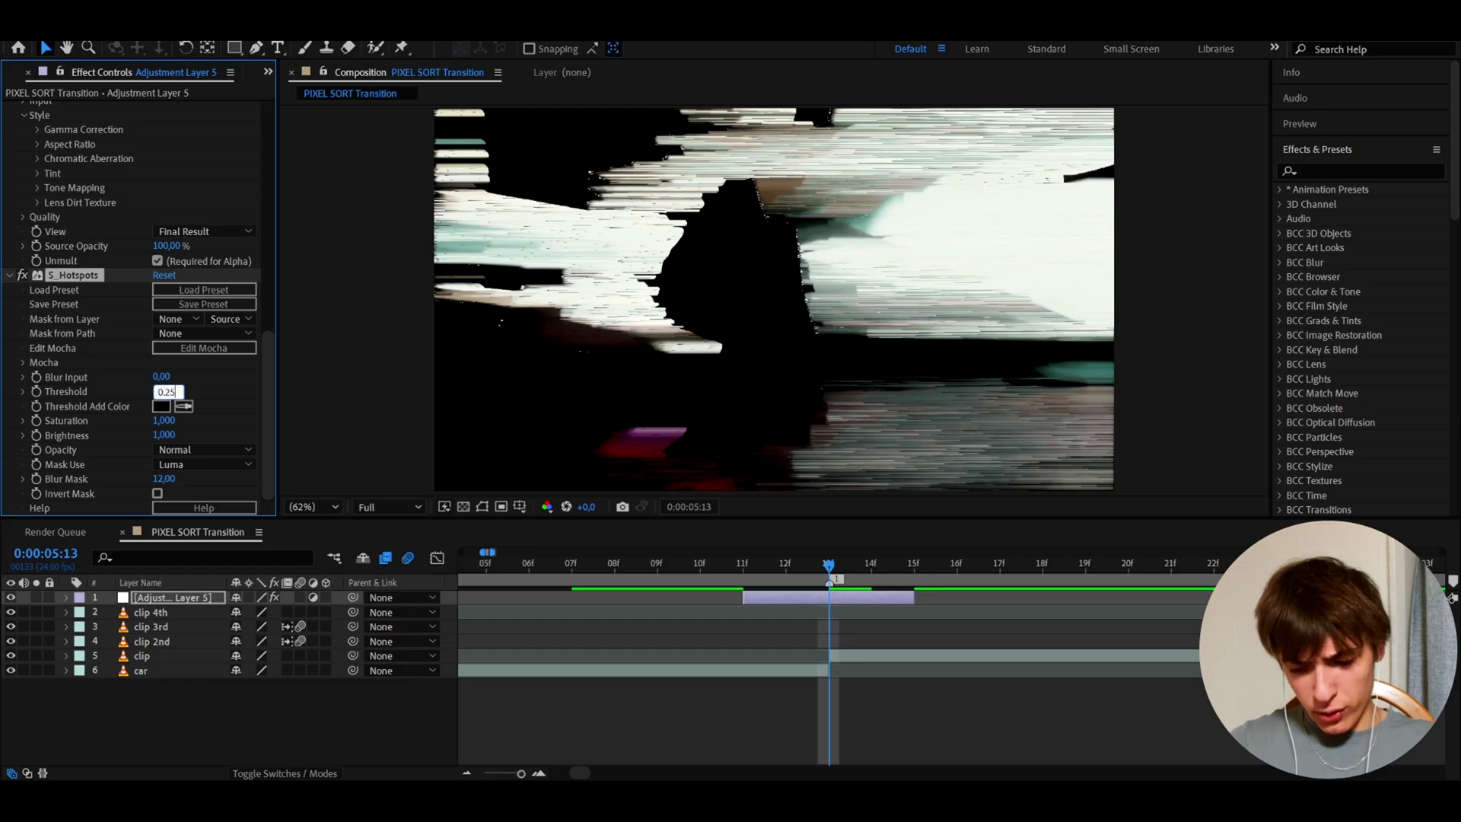
{"action": "key", "text": "Return"}
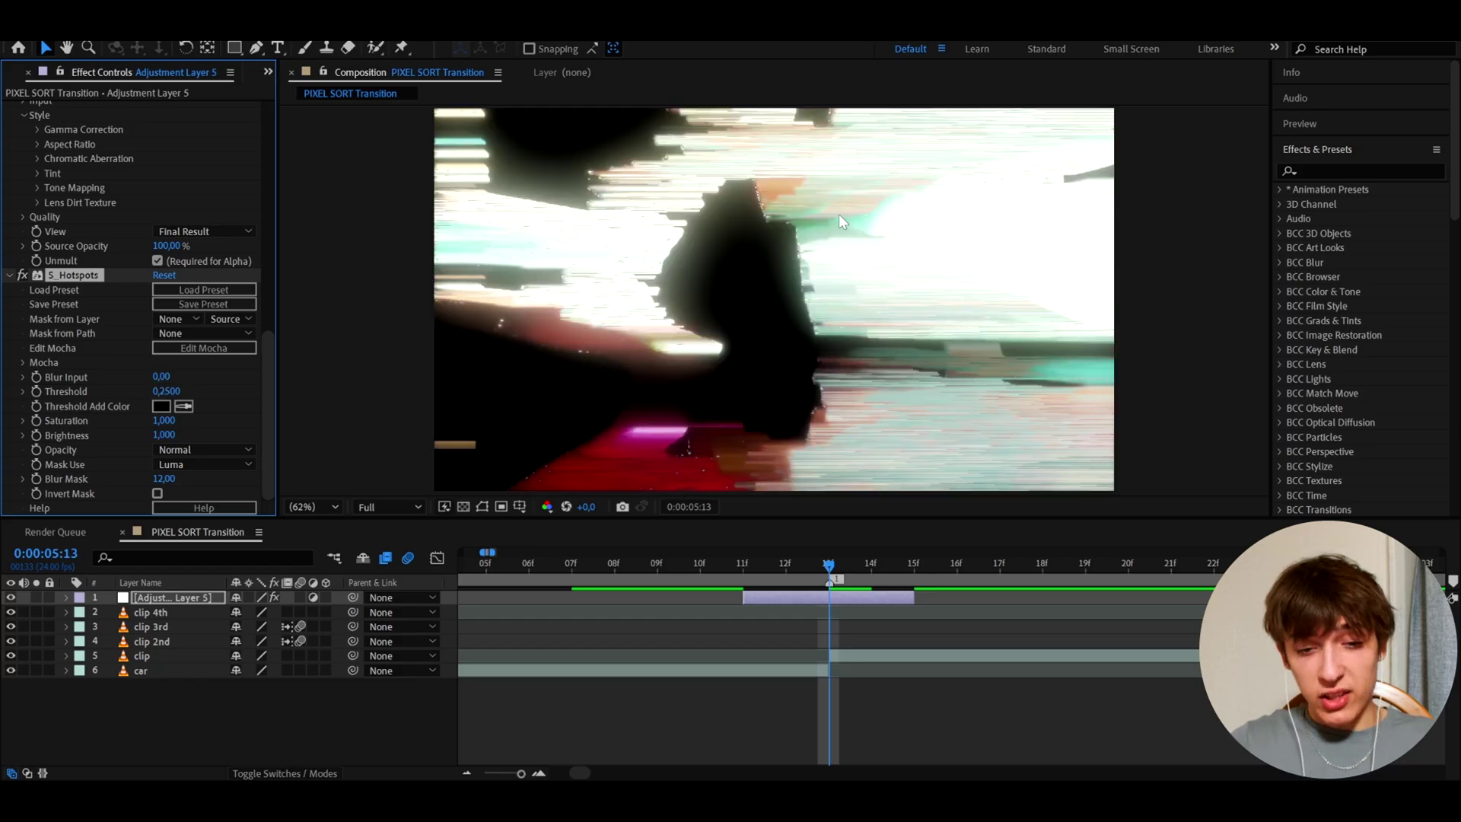
{"action": "left_click", "coordinate": [36, 393]}
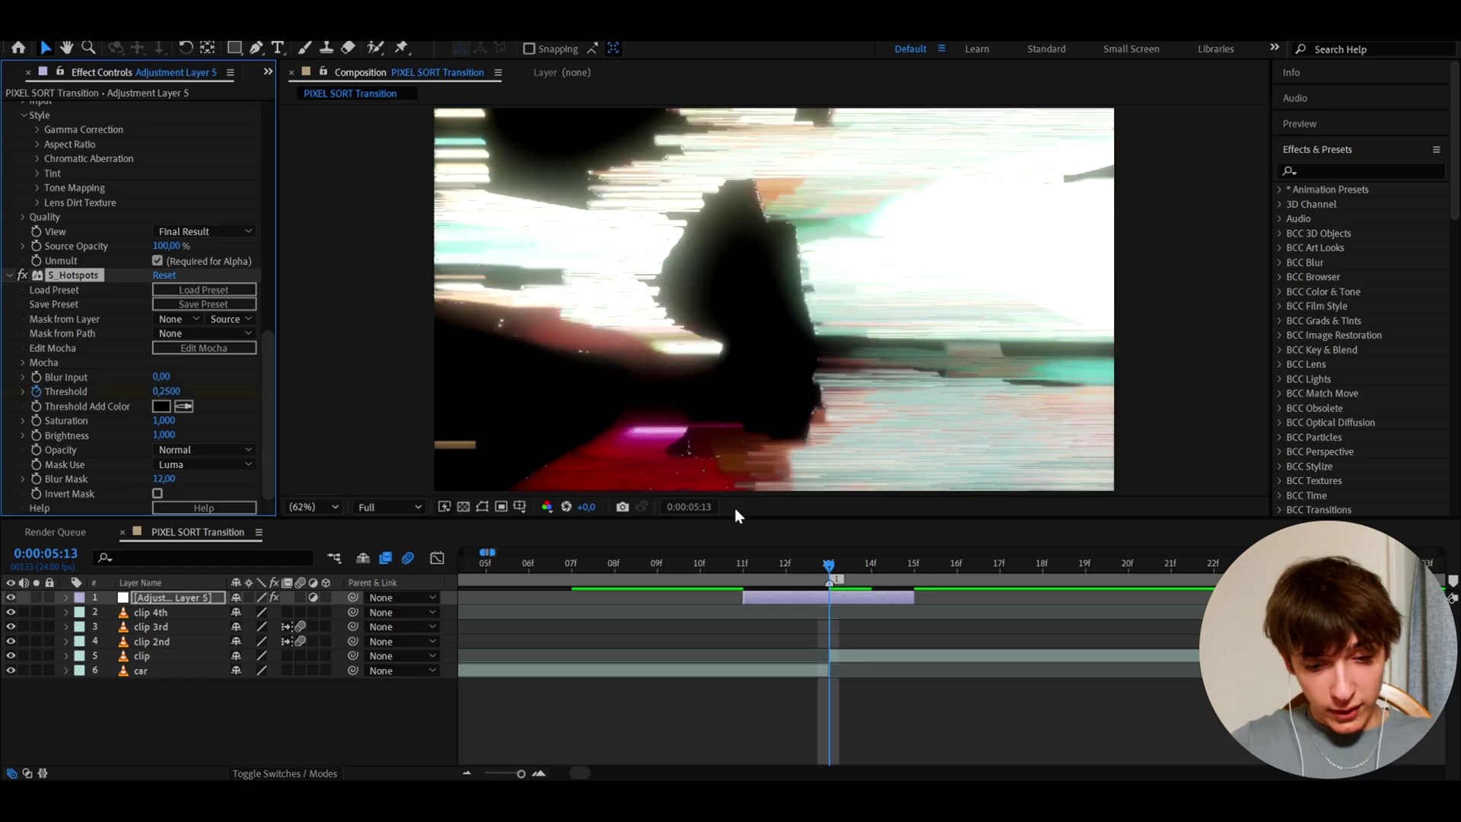
- Preview the transition starting from frame 5:11
{"action": "left_click", "coordinate": [788, 564]}
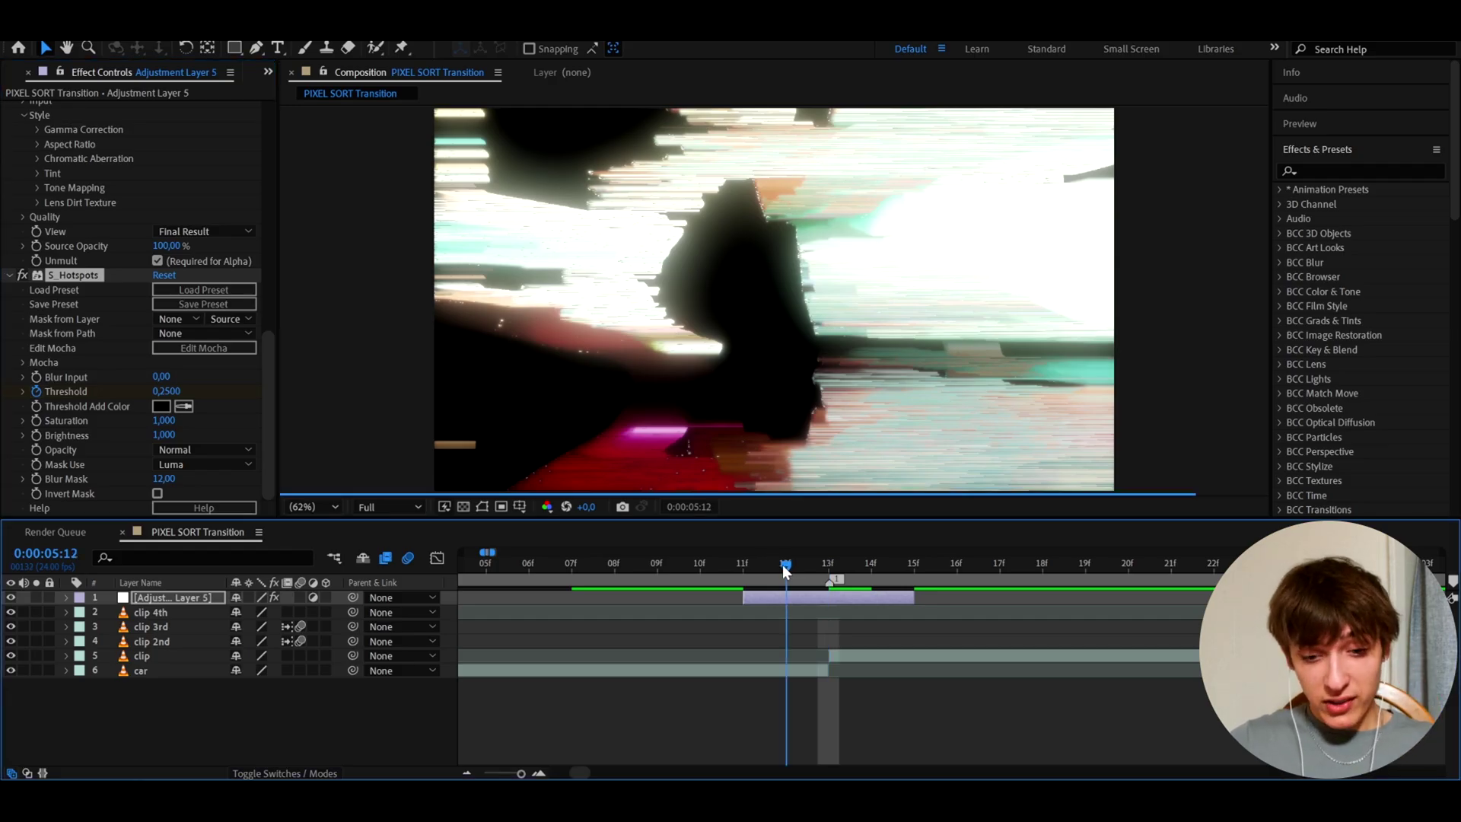
{"action": "left_click", "coordinate": [746, 573]}
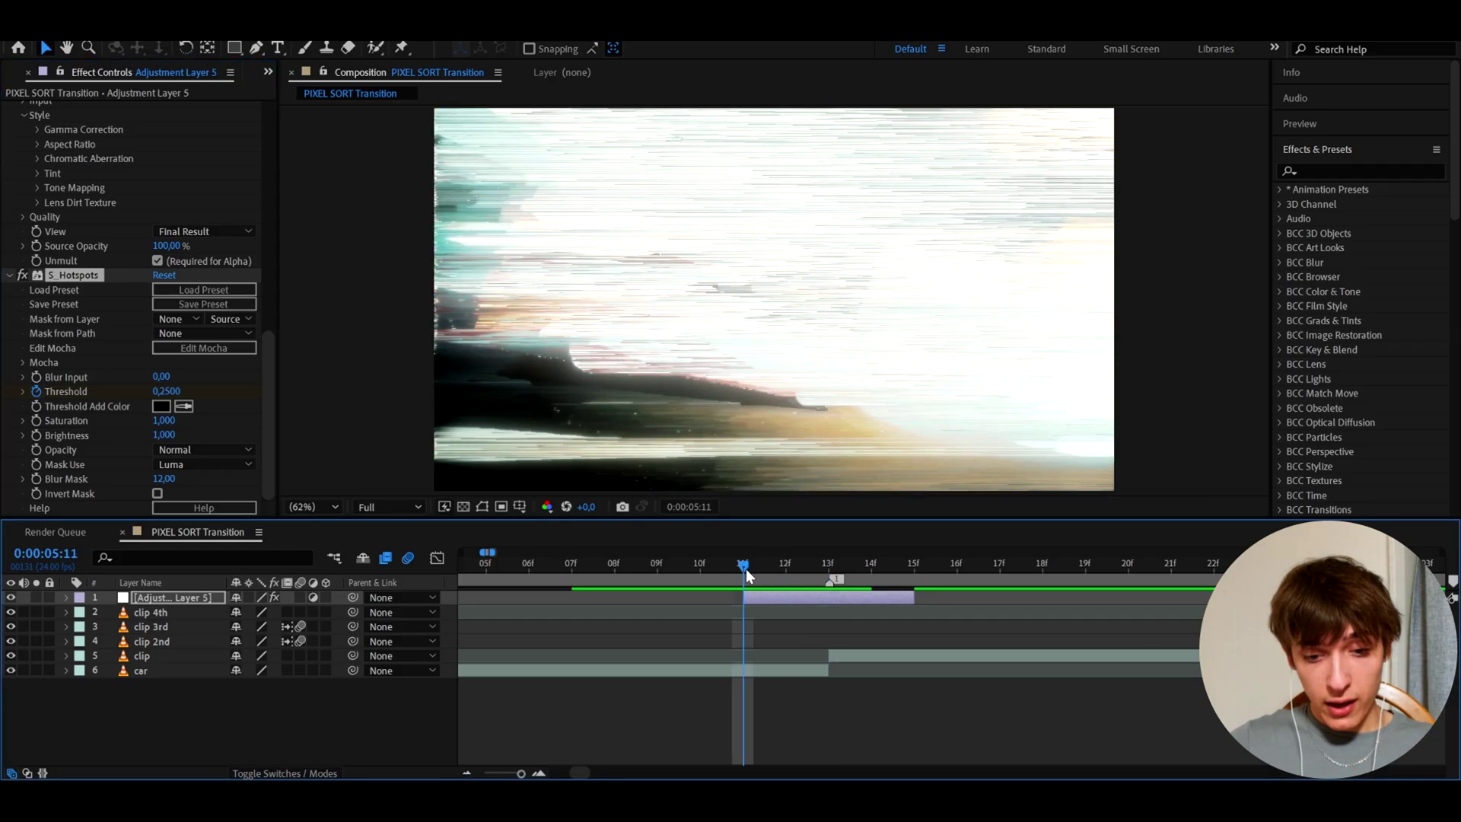
{"action": "left_click_drag", "start_coordinate": [746, 574], "coordinate": [813, 568]}
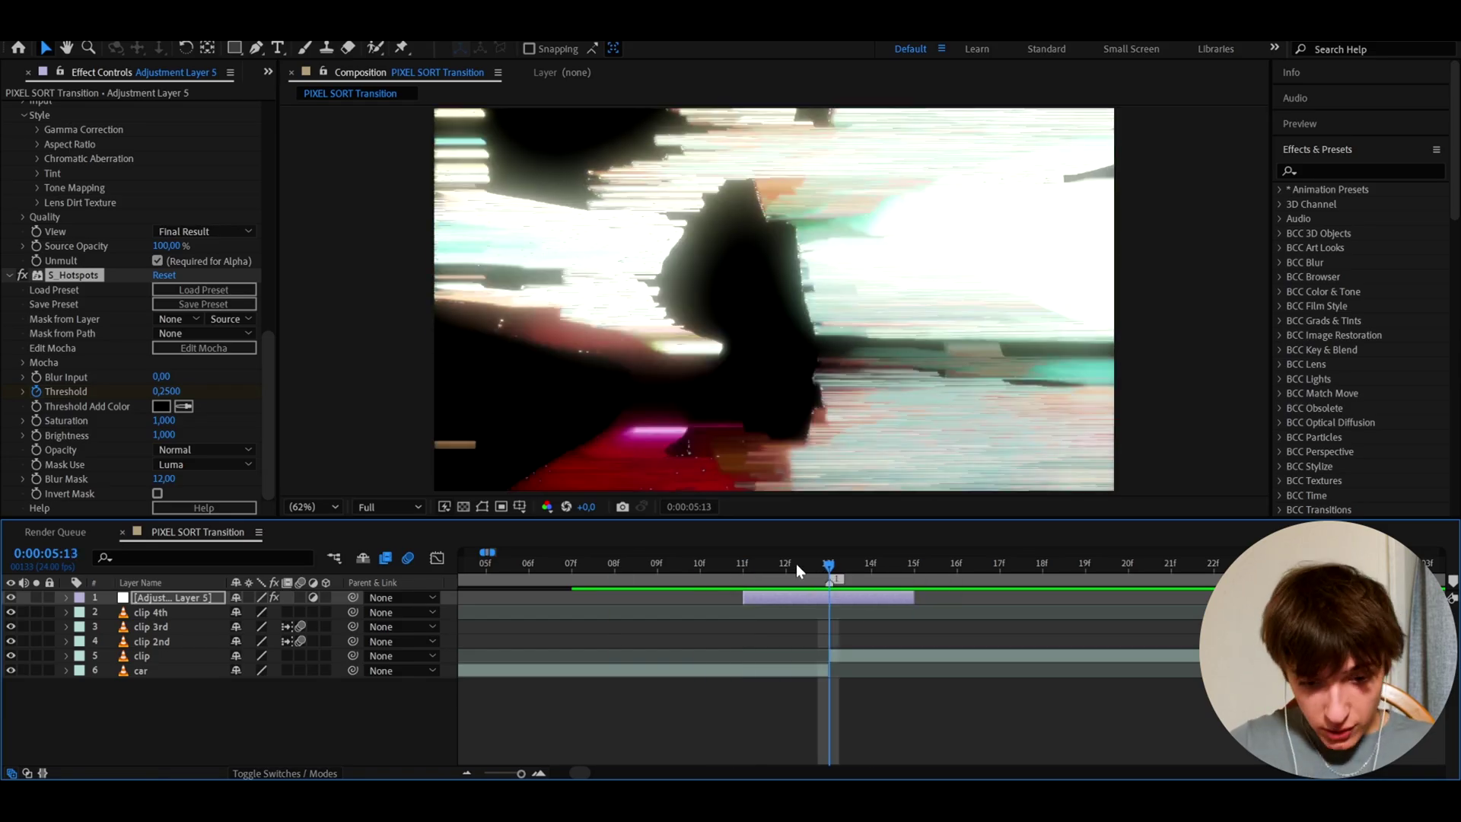
- Reveal the keyframed properties and, at 5:11, keyframe Minimax Radius to 0
{"action": "key", "text": "u"}
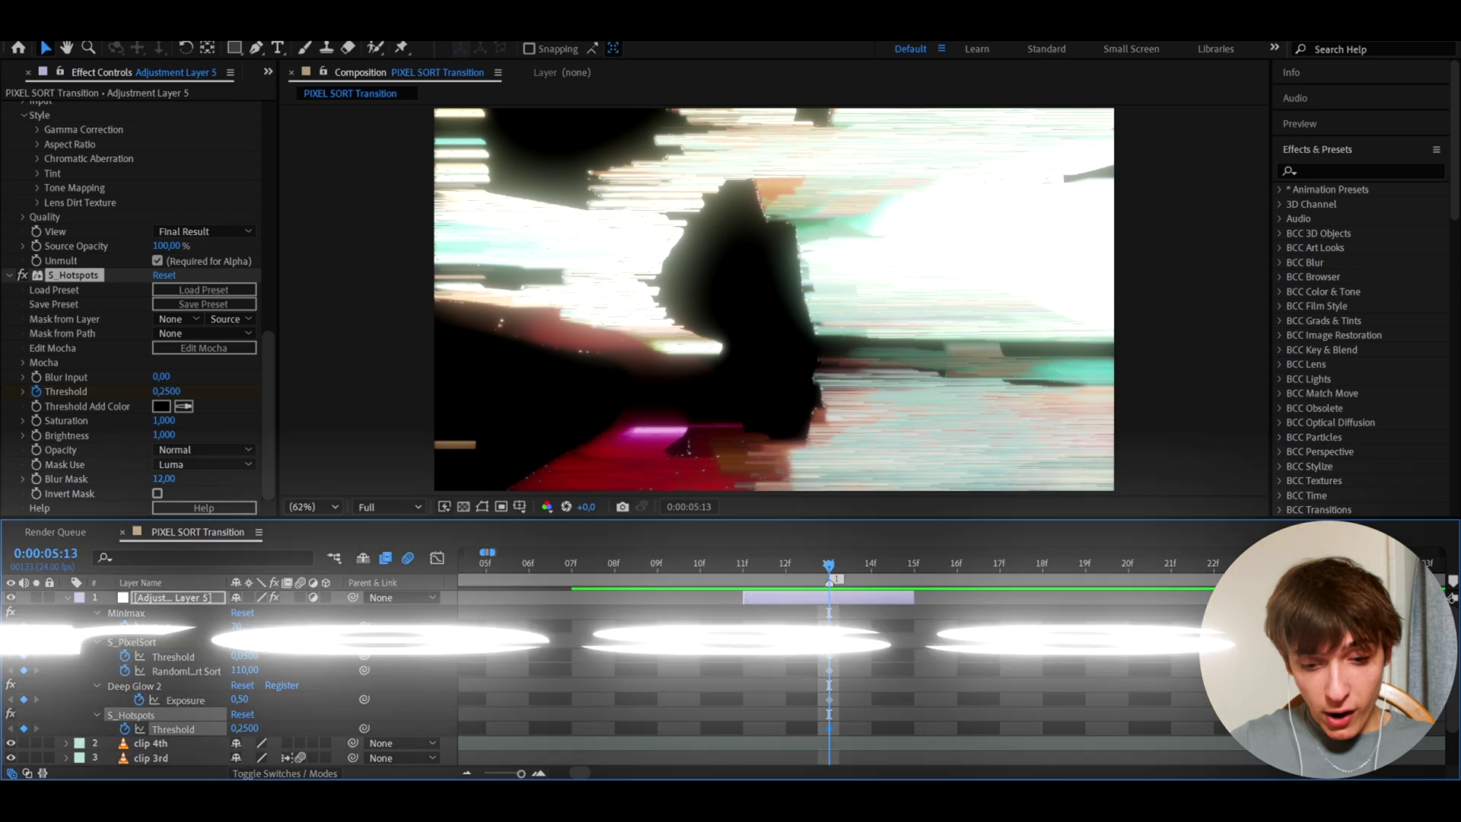
{"action": "left_click", "coordinate": [829, 626]}
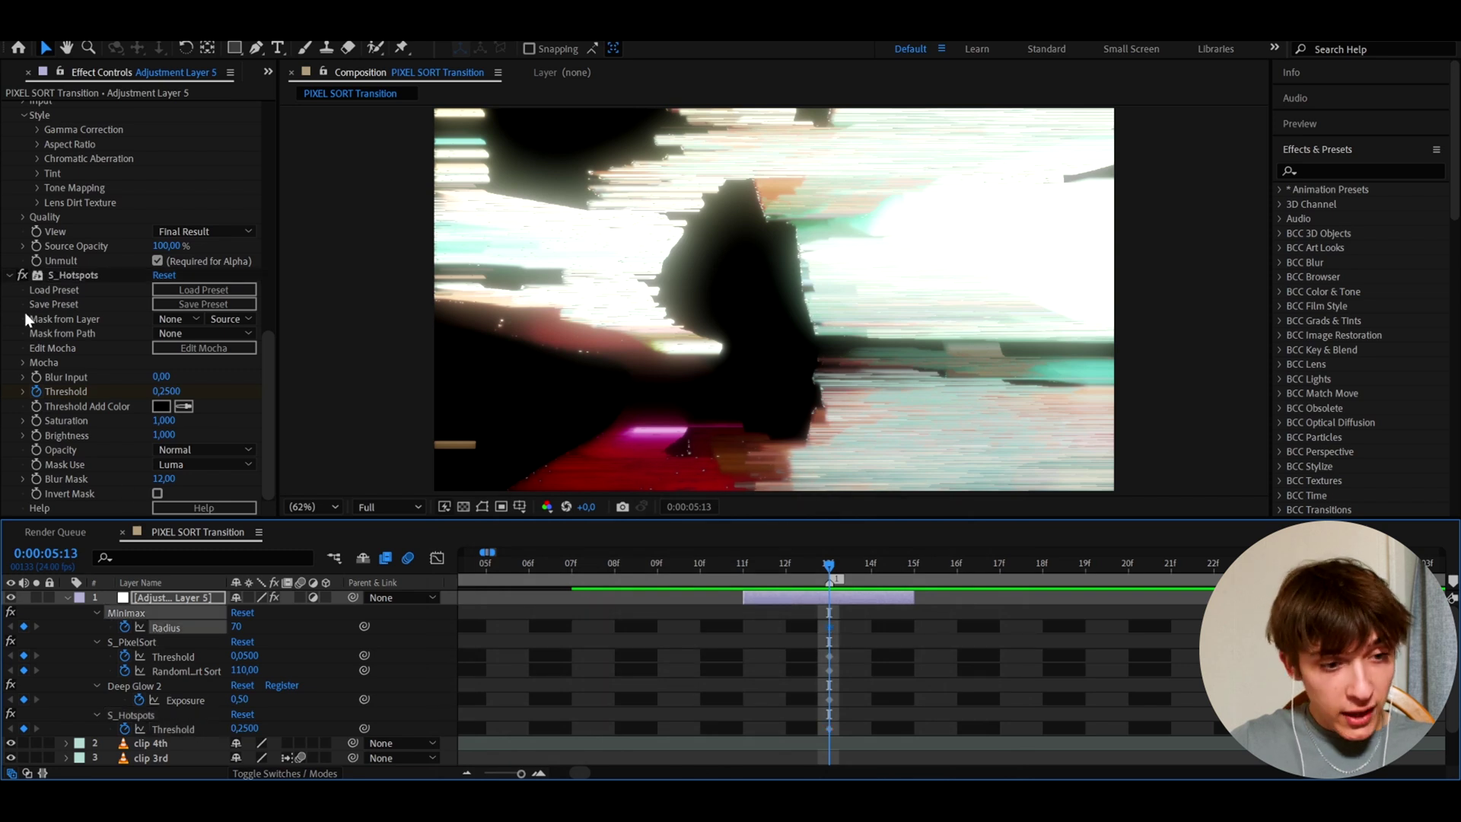
{"action": "scroll", "coordinate": [25, 312], "scroll_direction": "up", "scroll_amount": 15}
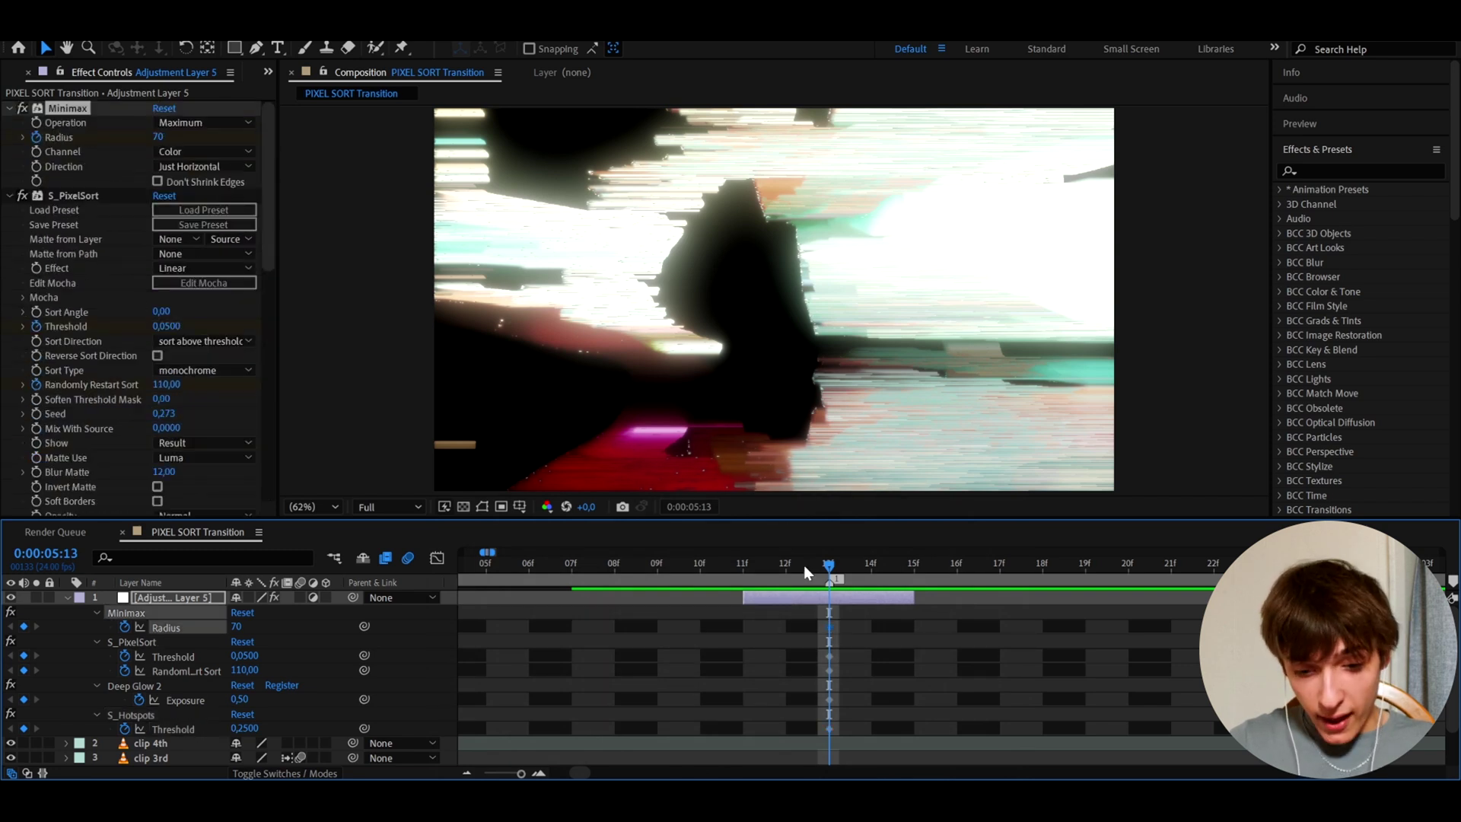
{"action": "left_click_drag", "start_coordinate": [803, 564], "coordinate": [743, 565]}
{"action": "left_click", "coordinate": [752, 606]}
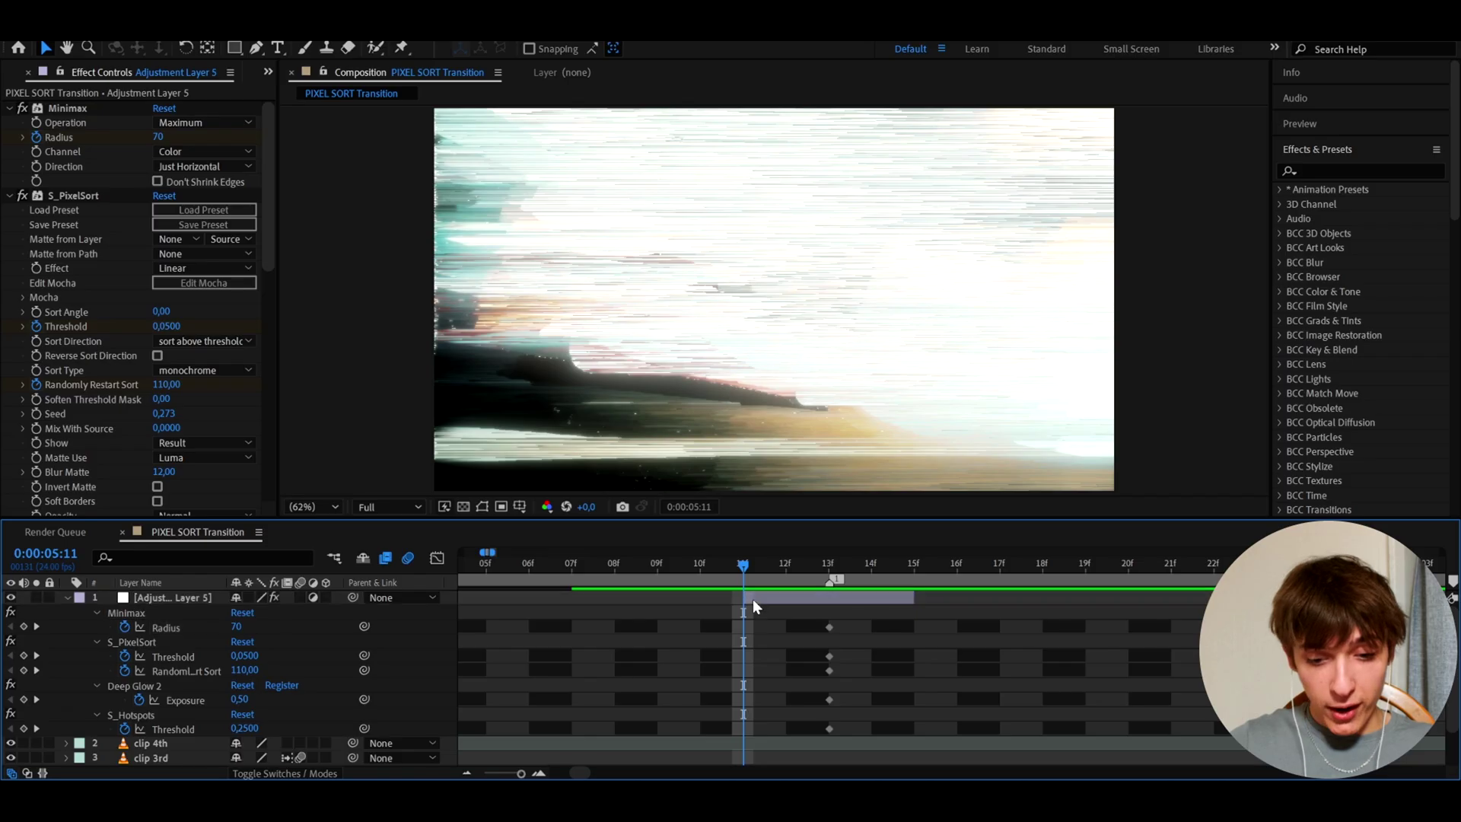
{"action": "left_click", "coordinate": [754, 600]}
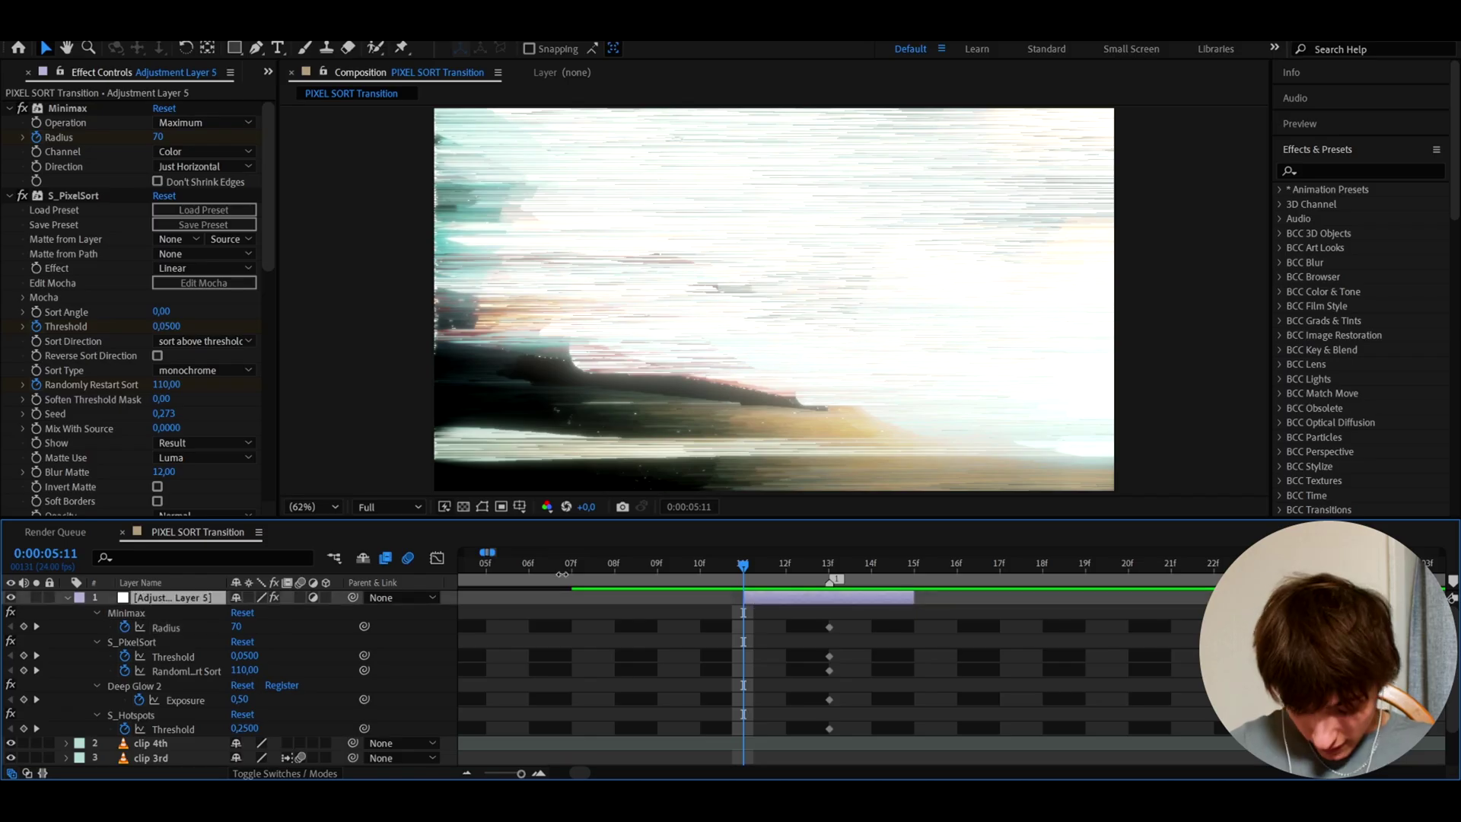
{"action": "left_click", "coordinate": [234, 627]}
{"action": "type", "text": "0"}
{"action": "key", "text": "Return"}
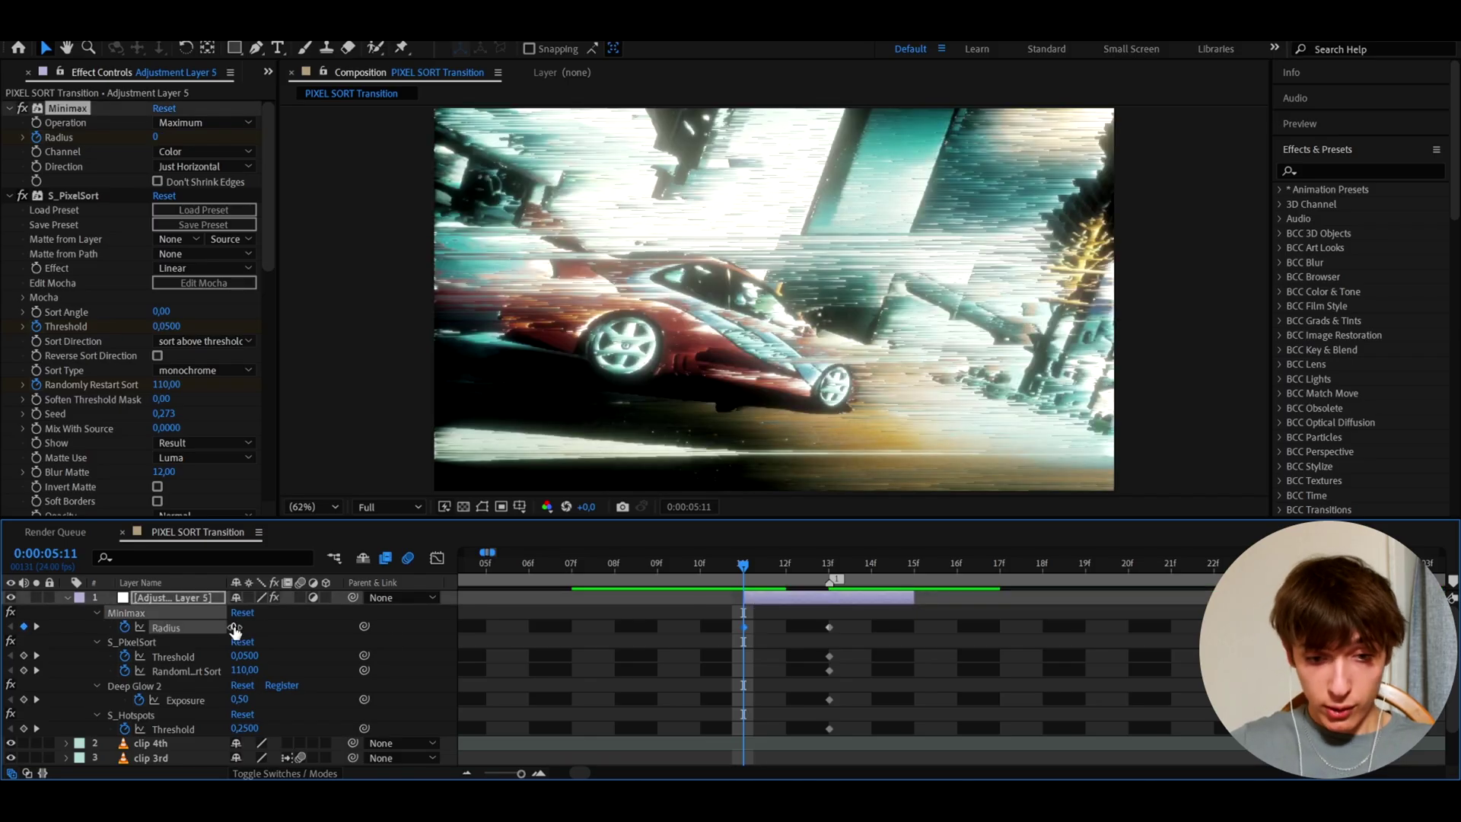
- At 5:11, keyframe pixel sort Threshold 0,18 and Randomly Restart Sort 0
{"action": "left_click", "coordinate": [238, 656]}
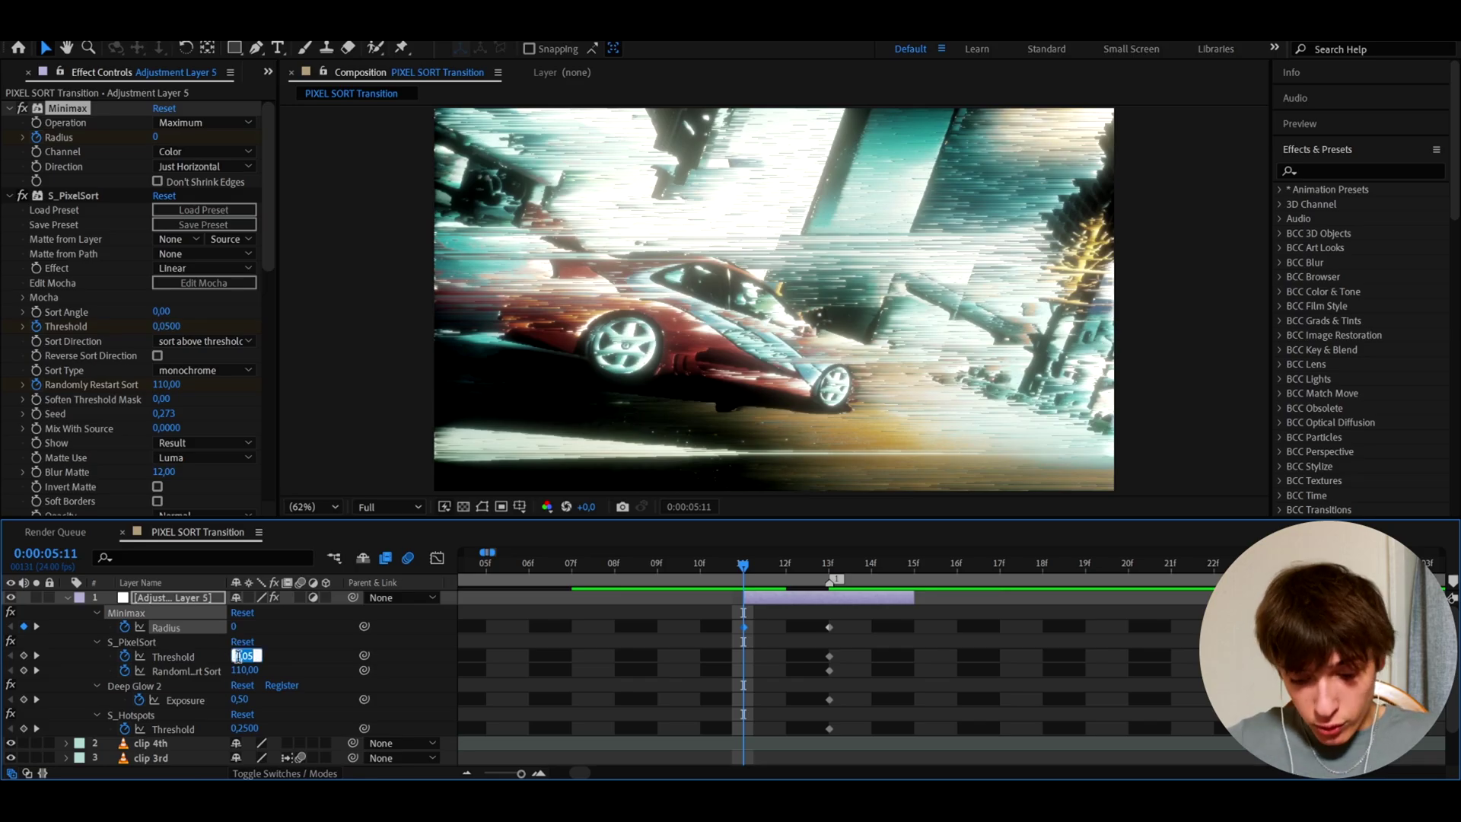
{"action": "type", "text": "00"}
{"action": "key", "text": "Return"}
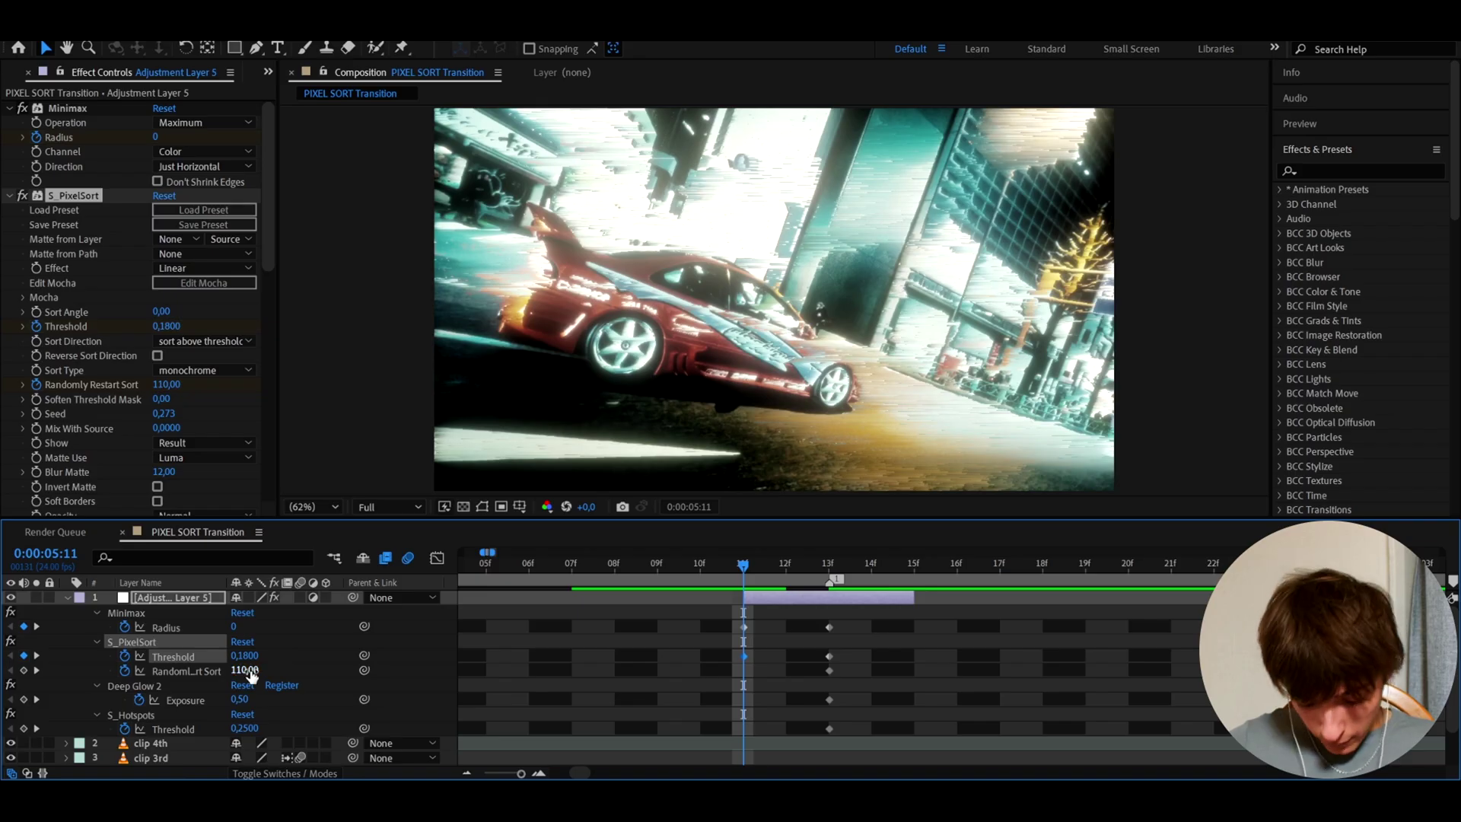
{"action": "left_click", "coordinate": [245, 670]}
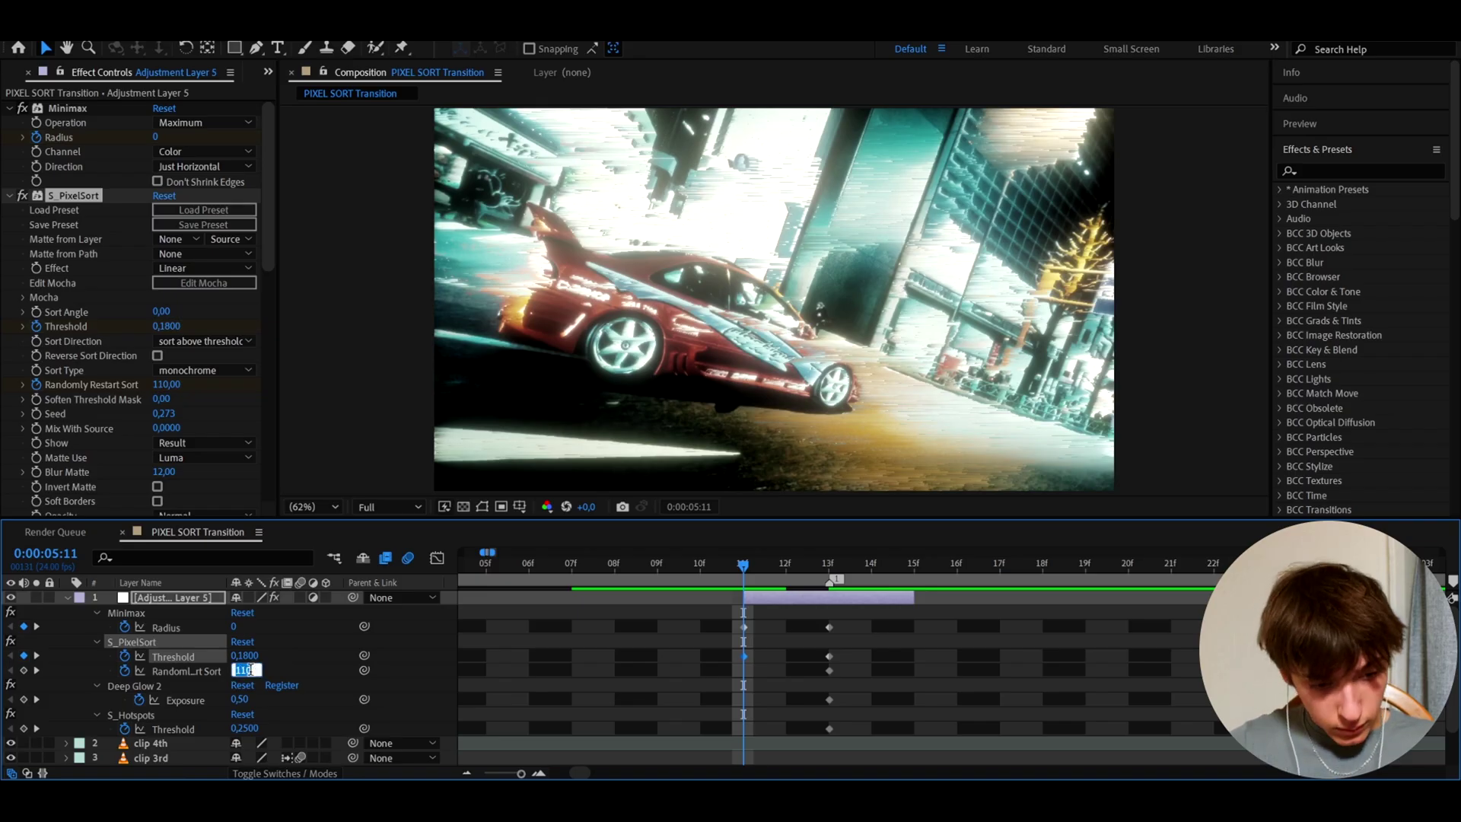
{"action": "type", "text": "0"}
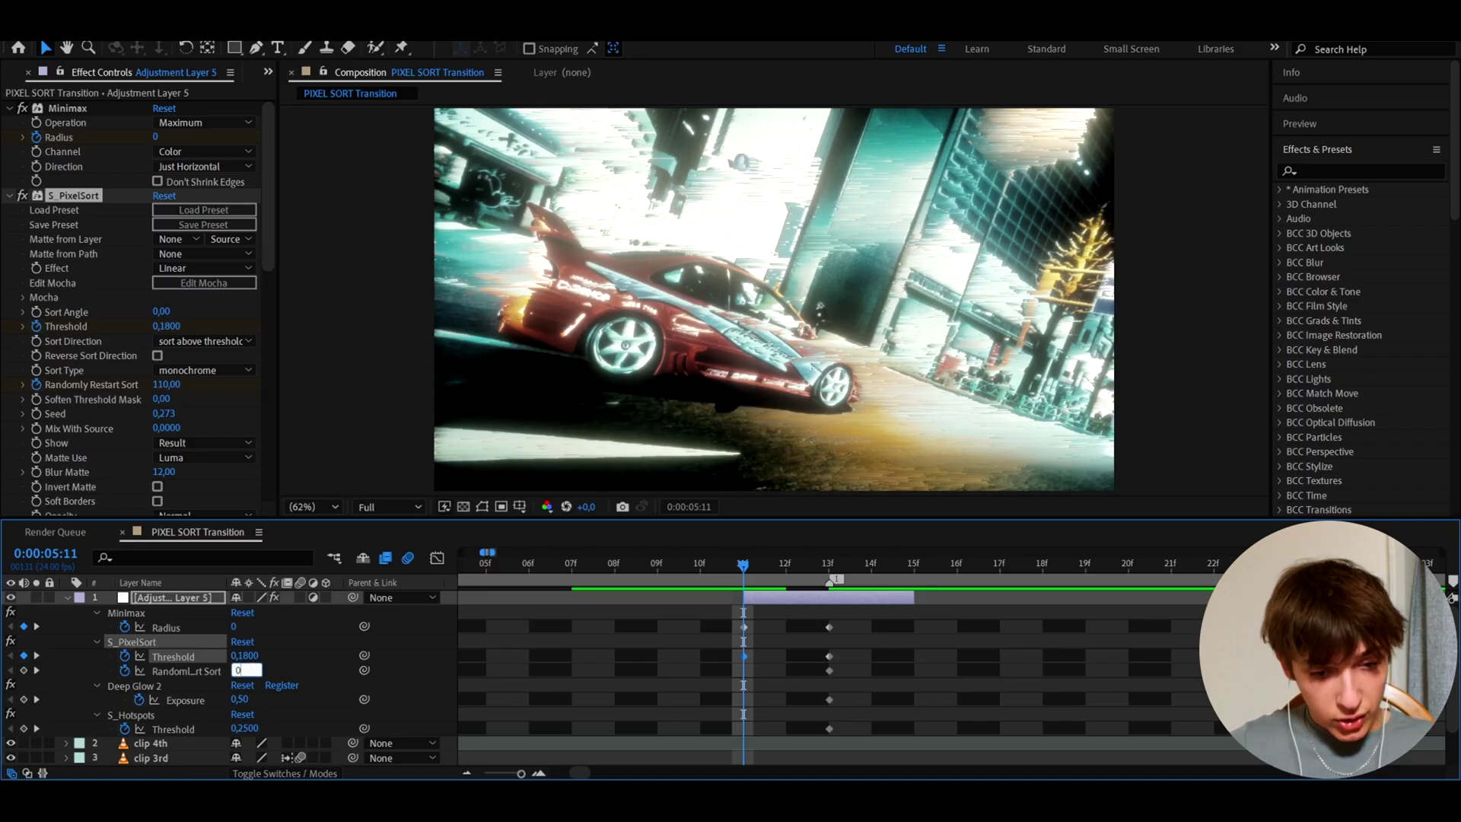
{"action": "key", "text": "Tab"}
- At 5:11, keyframe glow Exposure 0 and a low S_Hotspots Threshold
{"action": "type", "text": "0"}
{"action": "key", "text": "Return"}
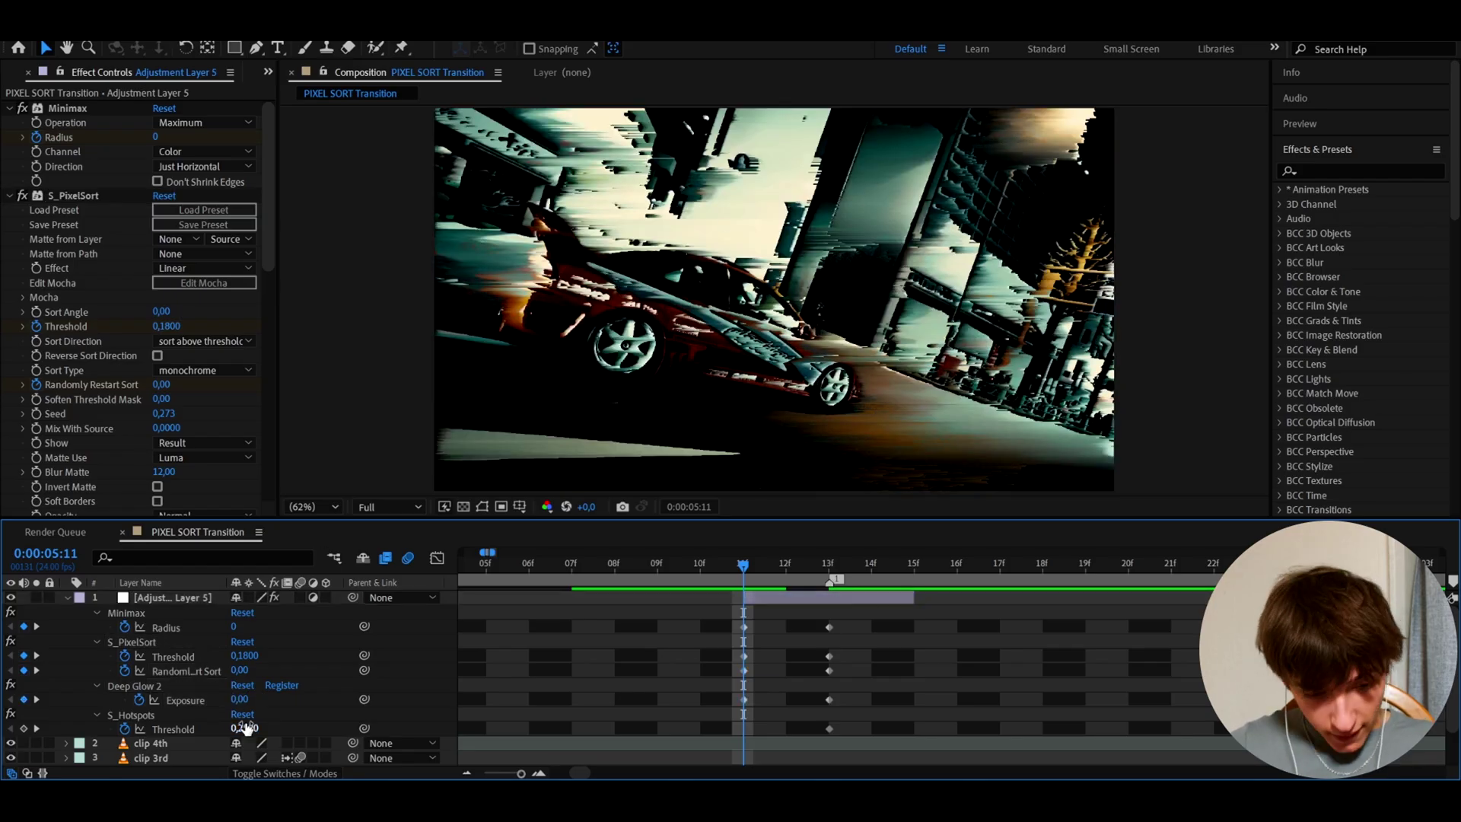
{"action": "left_click", "coordinate": [245, 728]}
{"action": "type", "text": "0,15"}
{"action": "type", "text": "0"}
{"action": "key", "text": "Return"}
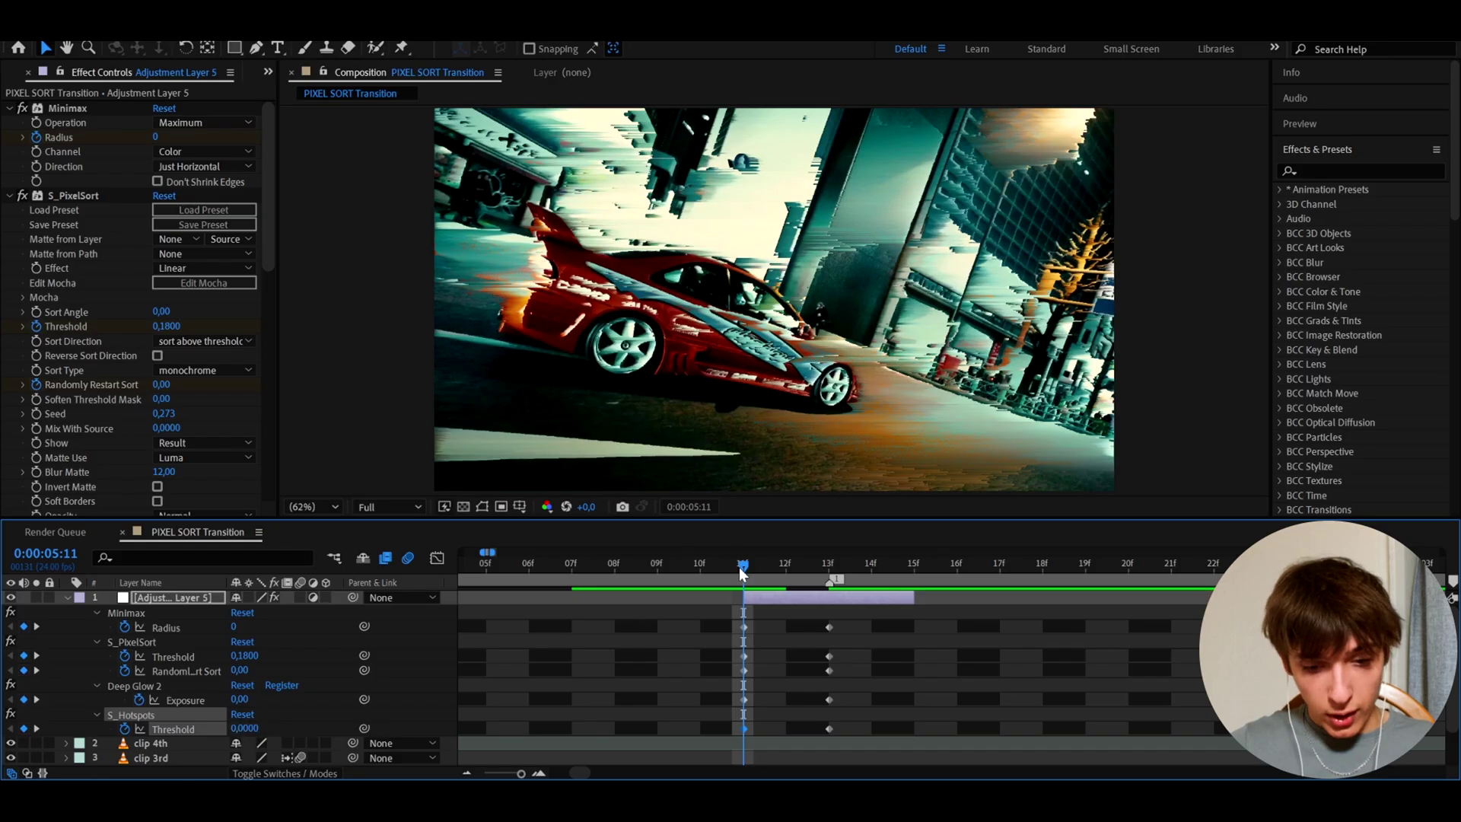
- Preview the pixel-sort transition from 5:07 through 5:15
{"action": "left_click_drag", "start_coordinate": [739, 567], "coordinate": [589, 570]}
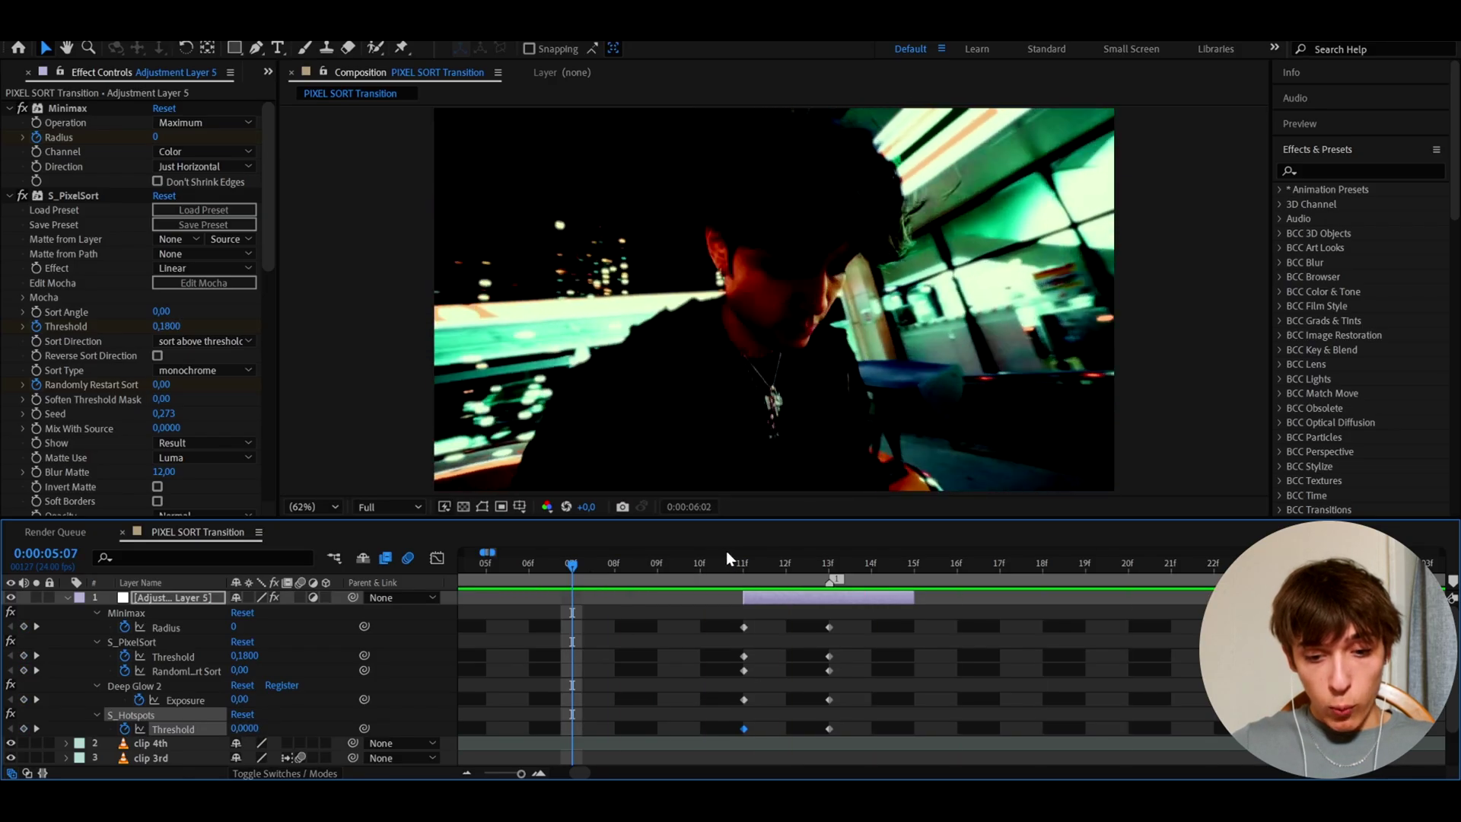
{"action": "left_click_drag", "start_coordinate": [726, 559], "coordinate": [901, 560]}
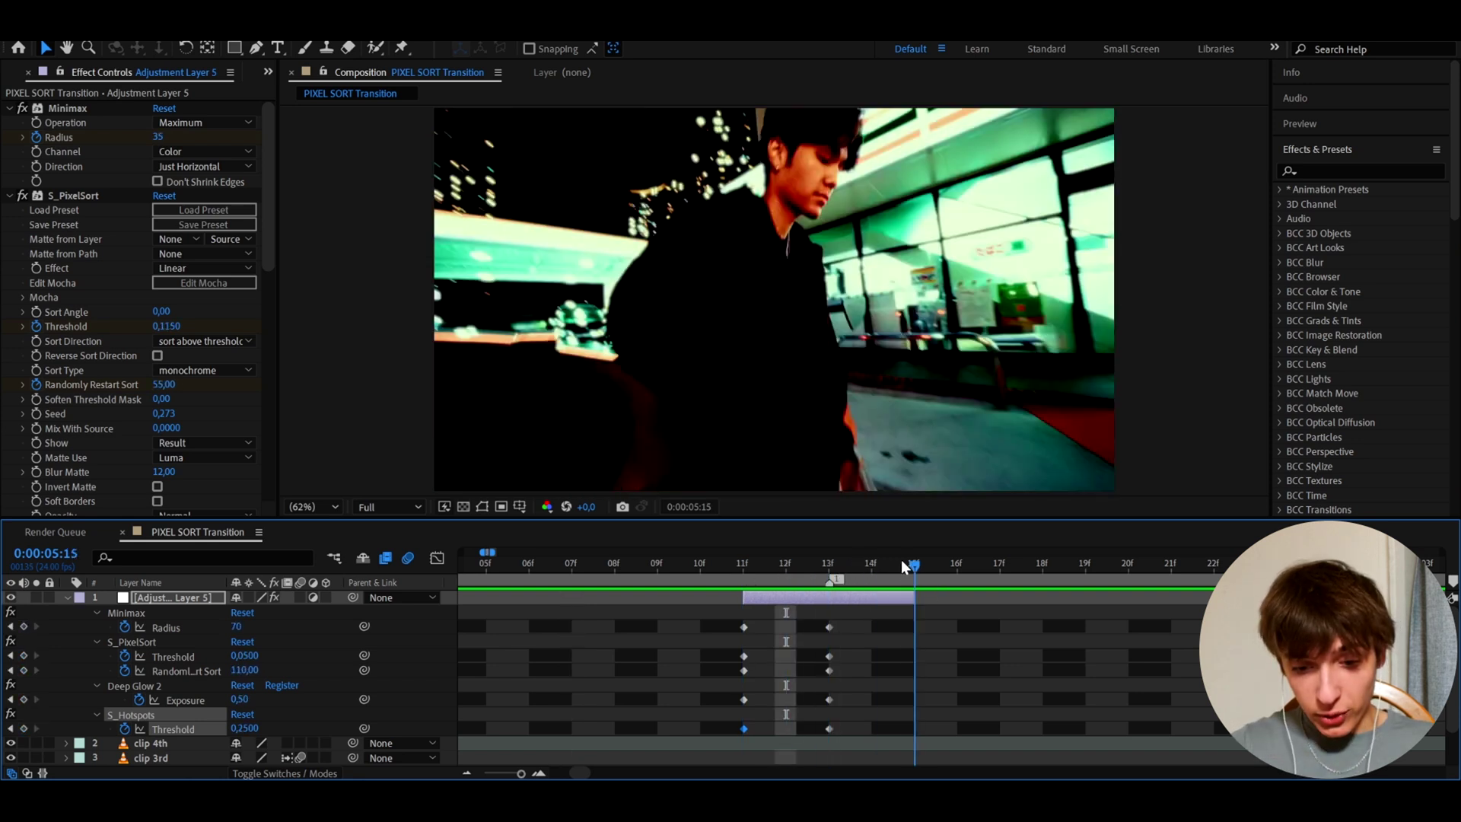
{"action": "left_click", "coordinate": [907, 606]}
- At 5:15, keyframe Minimax Radius 0, S_PixelSort Threshold 1 and Randomly Restart Sort 0
{"action": "left_click", "coordinate": [234, 628]}
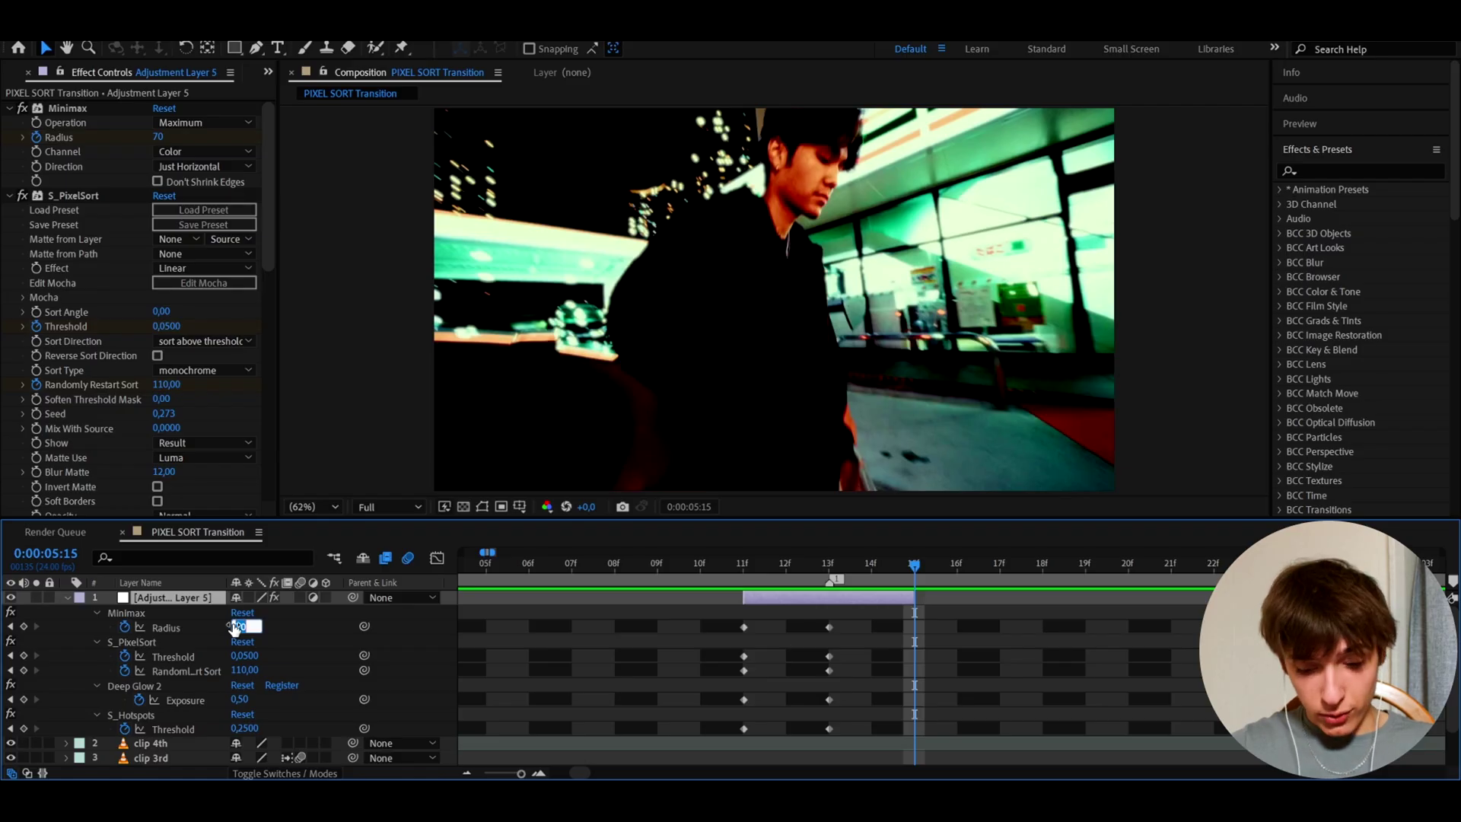
{"action": "type", "text": "0"}
{"action": "key", "text": "Return"}
{"action": "left_click", "coordinate": [242, 655]}
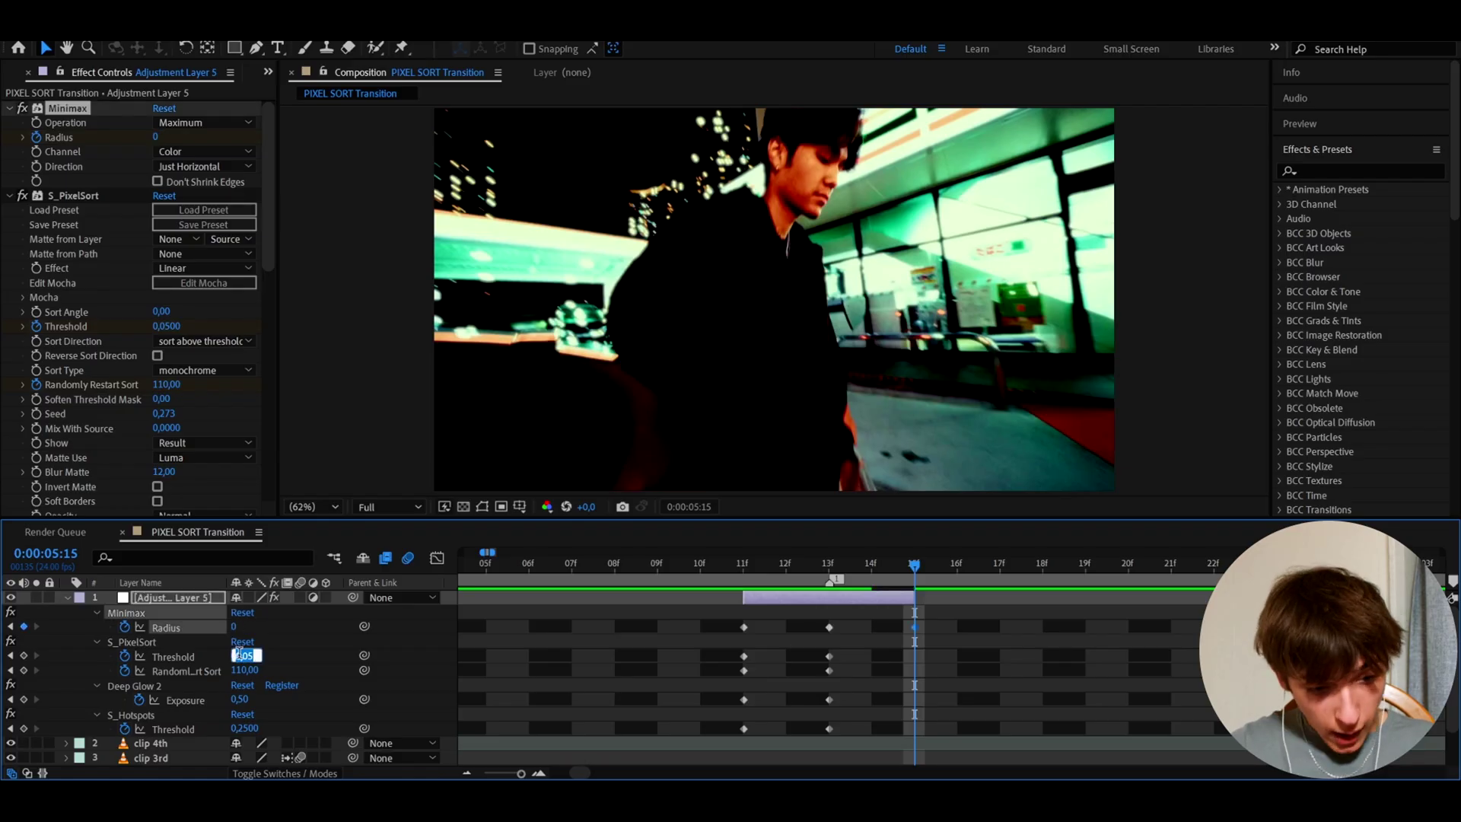
{"action": "type", "text": "1"}
{"action": "key", "text": "Return"}
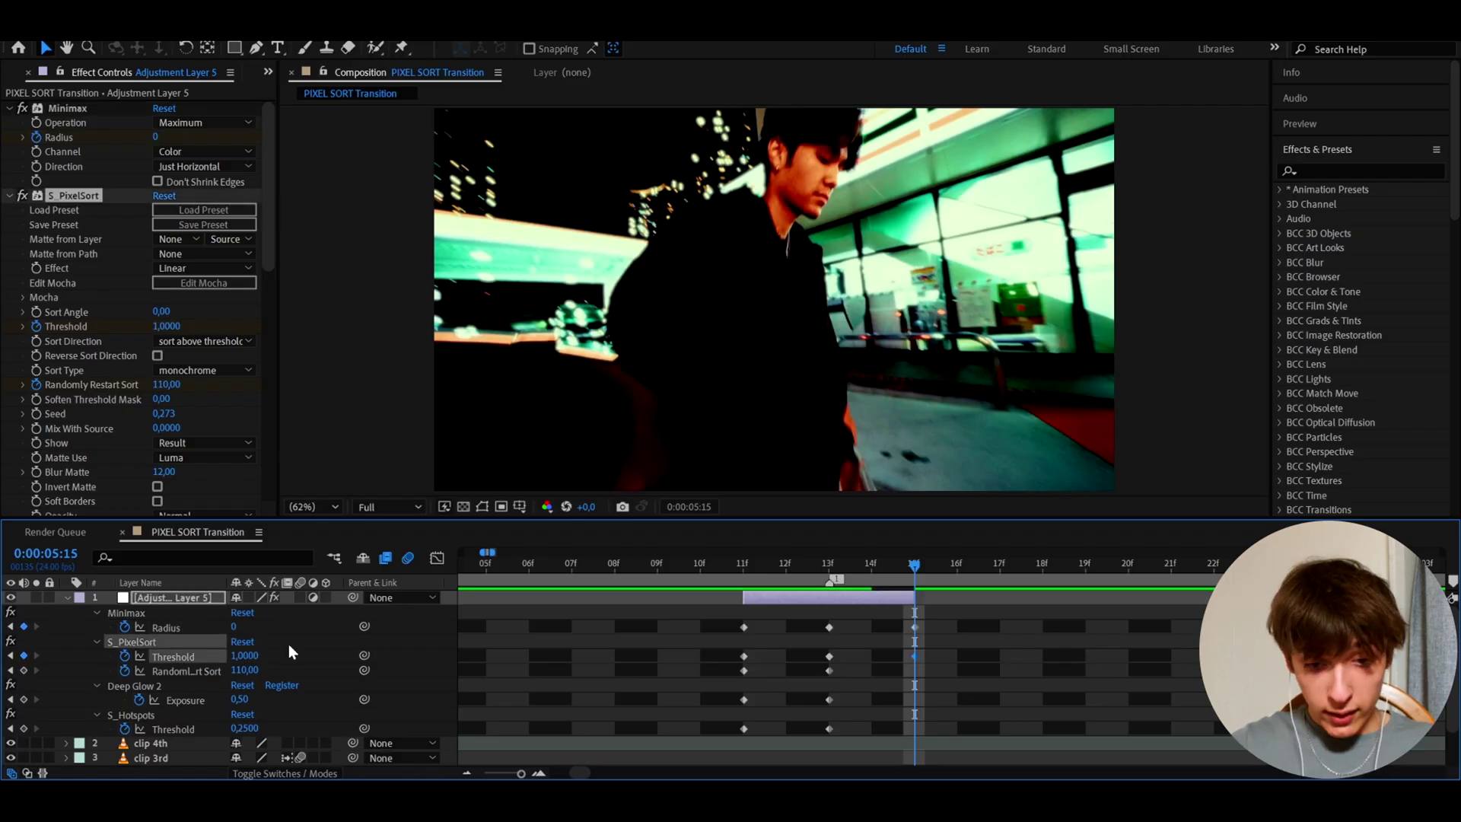
{"action": "left_click", "coordinate": [243, 671]}
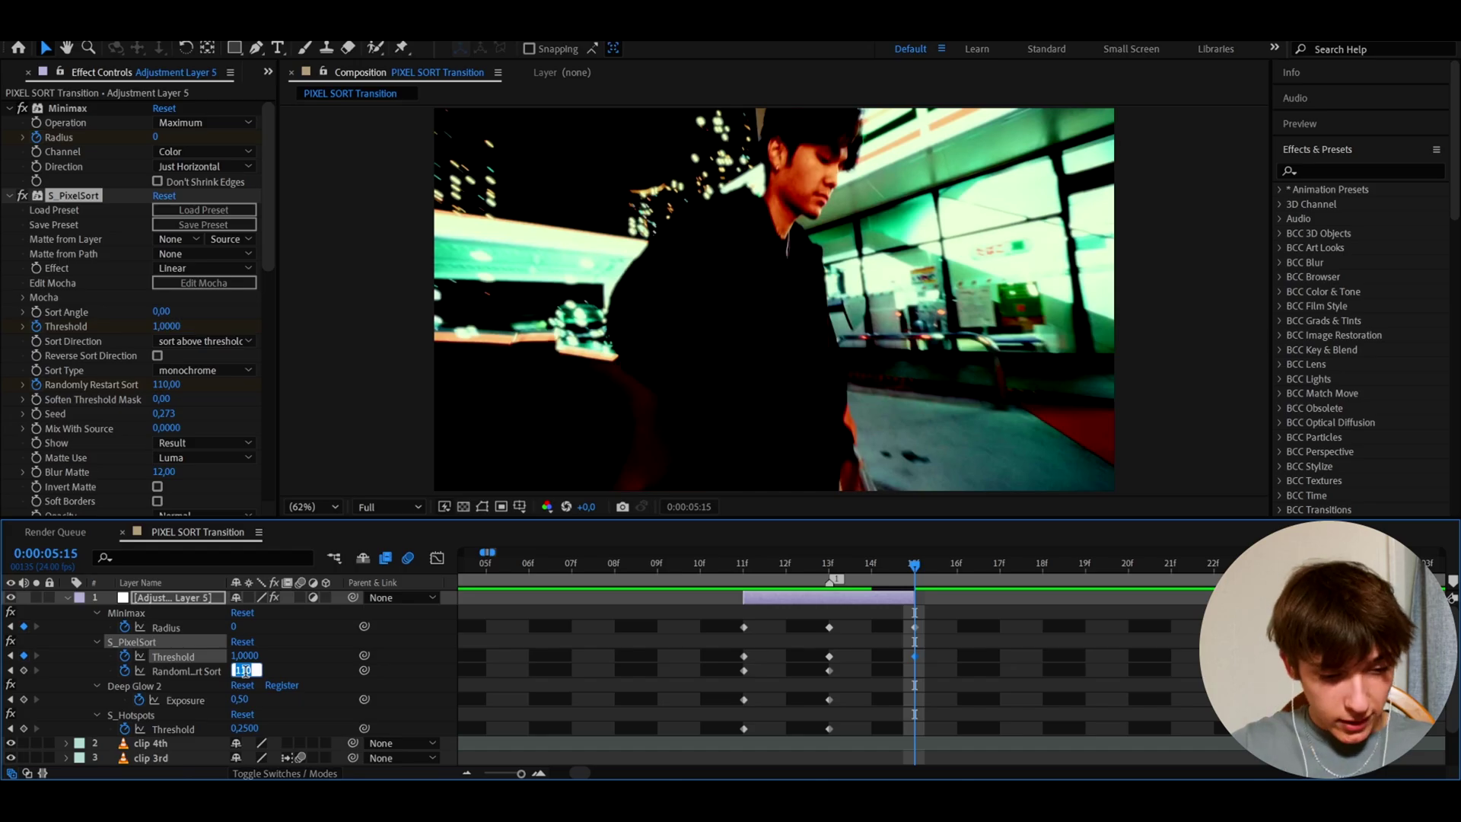
{"action": "type", "text": "0"}
{"action": "key", "text": "Return"}
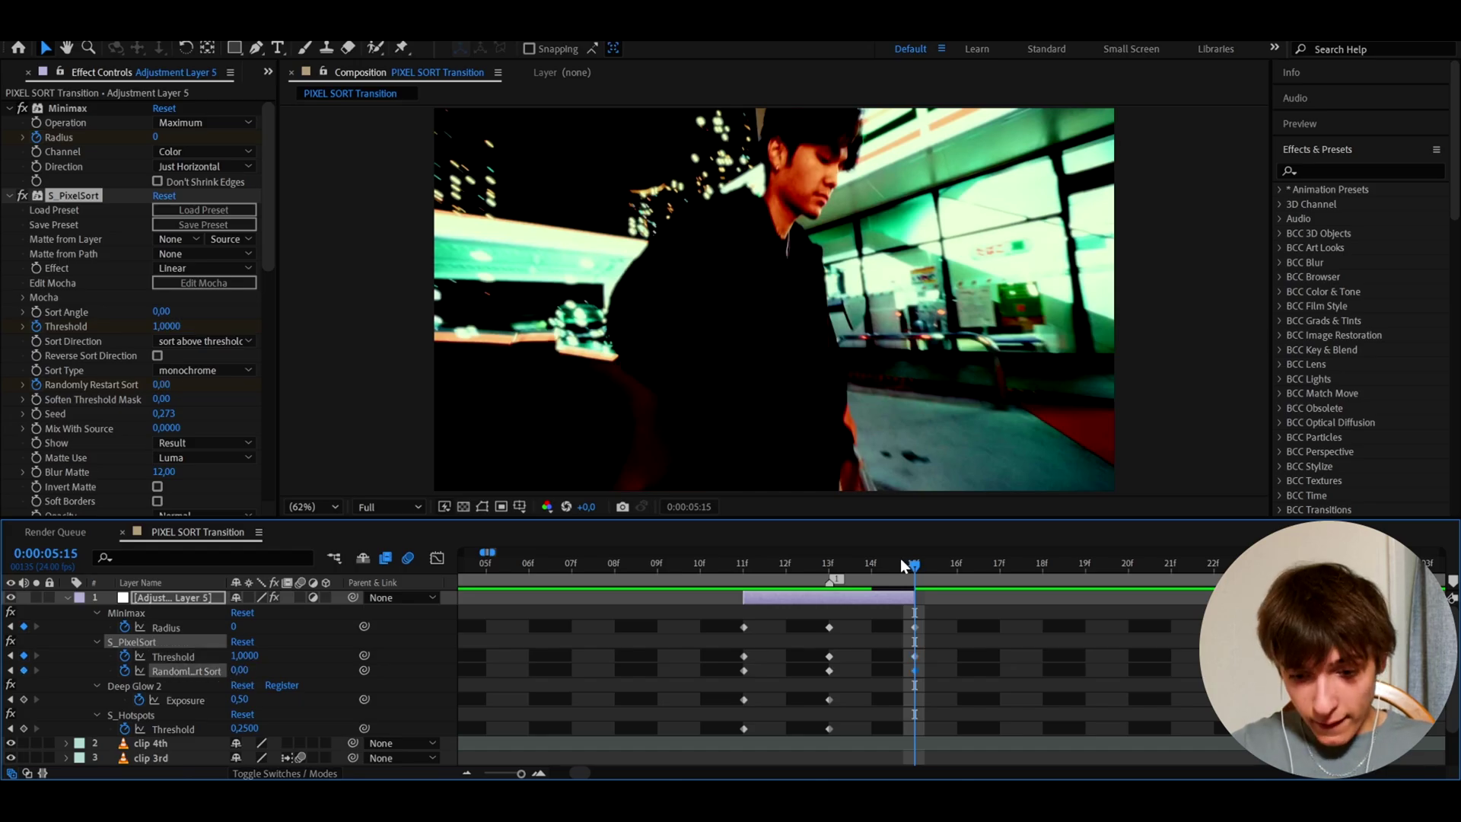
- At frame 5:14, keyframe S_Hotspots Threshold to 0,09
{"action": "left_click_drag", "start_coordinate": [909, 570], "coordinate": [874, 574]}
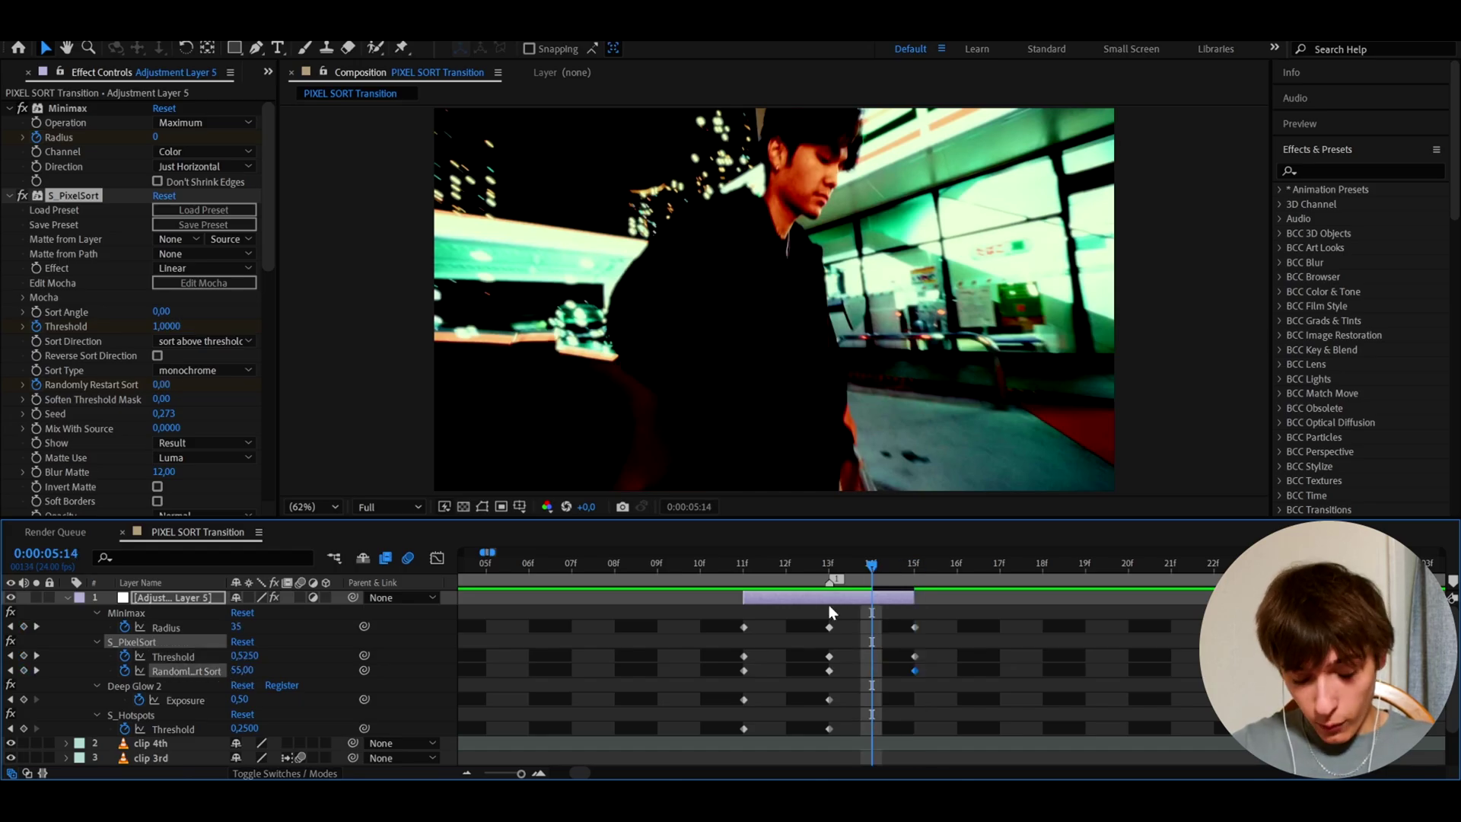
{"action": "left_click", "coordinate": [245, 728]}
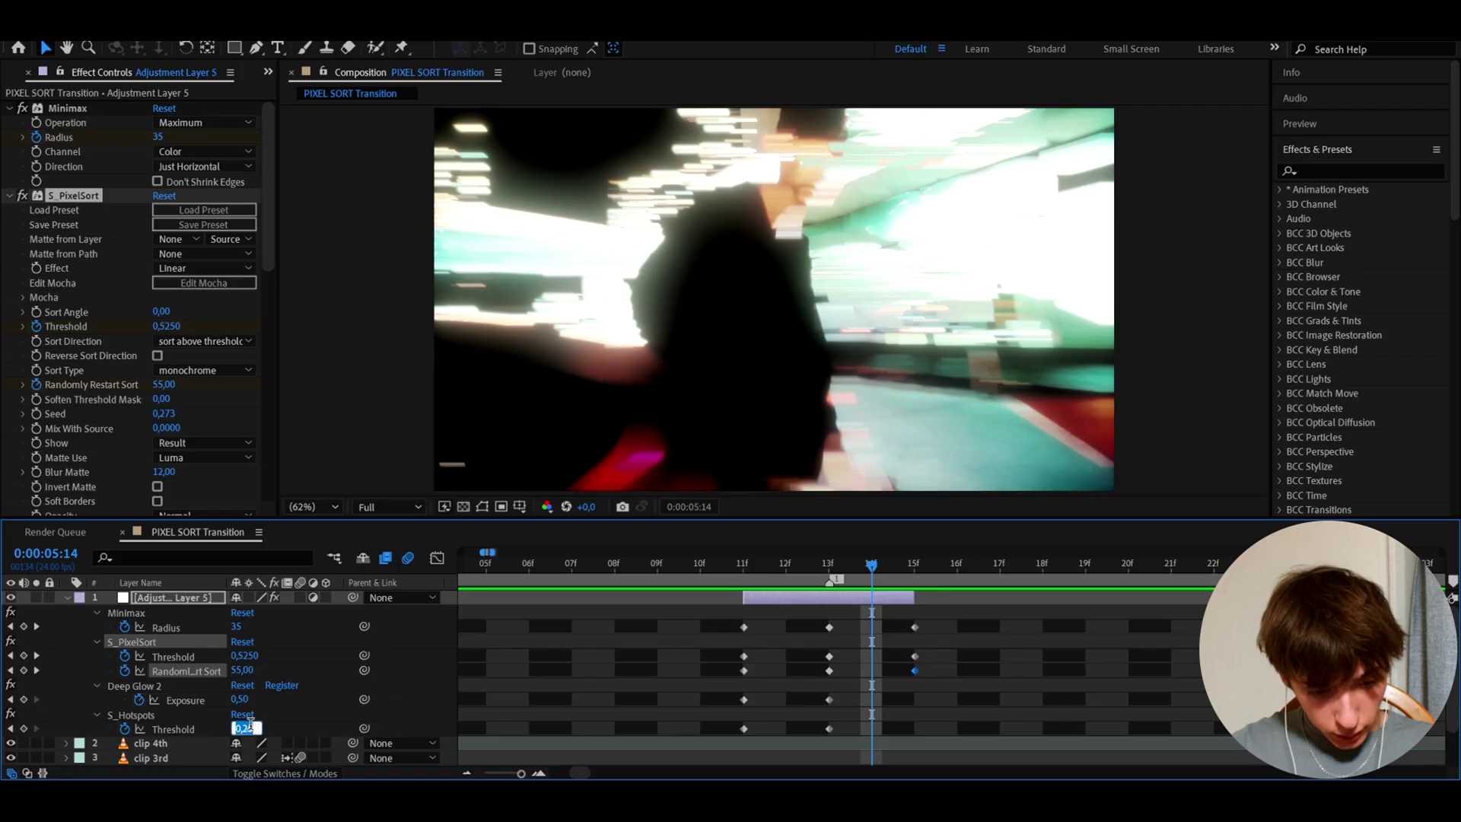
{"action": "type", "text": "0,"}
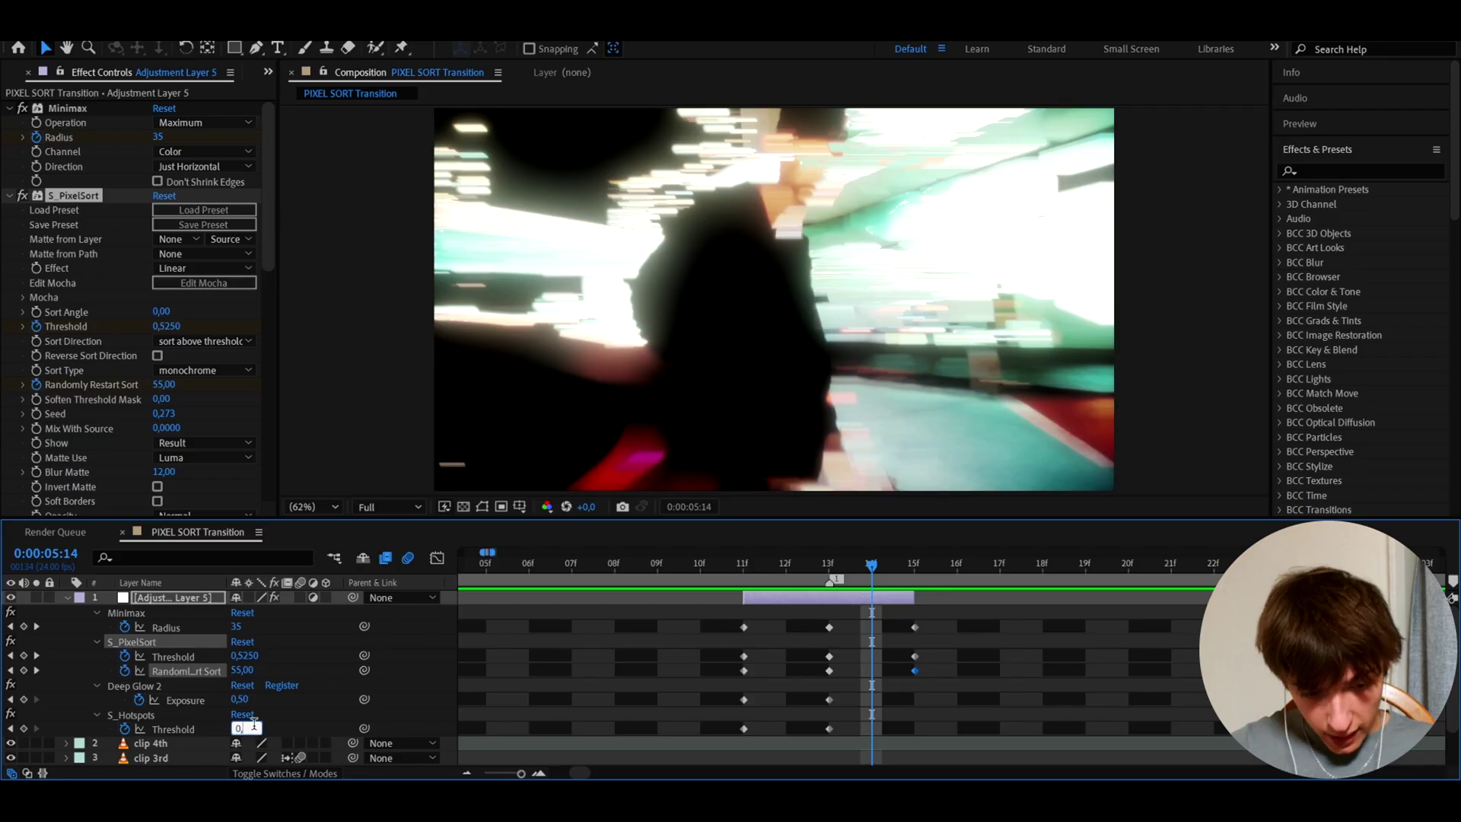
{"action": "type", "text": "2509"}
{"action": "key", "text": "Return"}
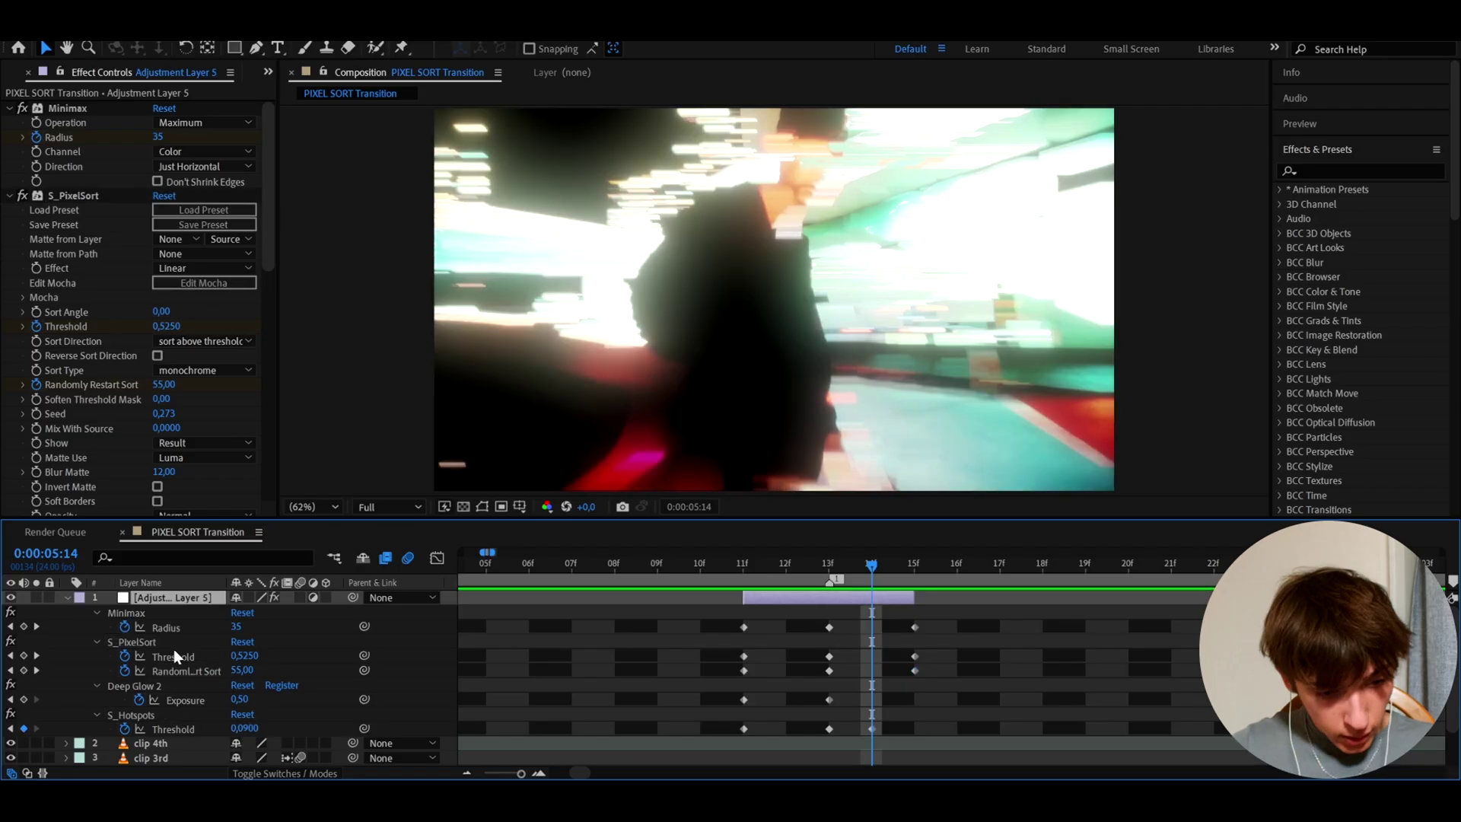
- At 5:14, keyframe S_PixelSort Threshold -0,285 and Randomly Restart Sort 0
{"action": "left_click", "coordinate": [244, 656]}
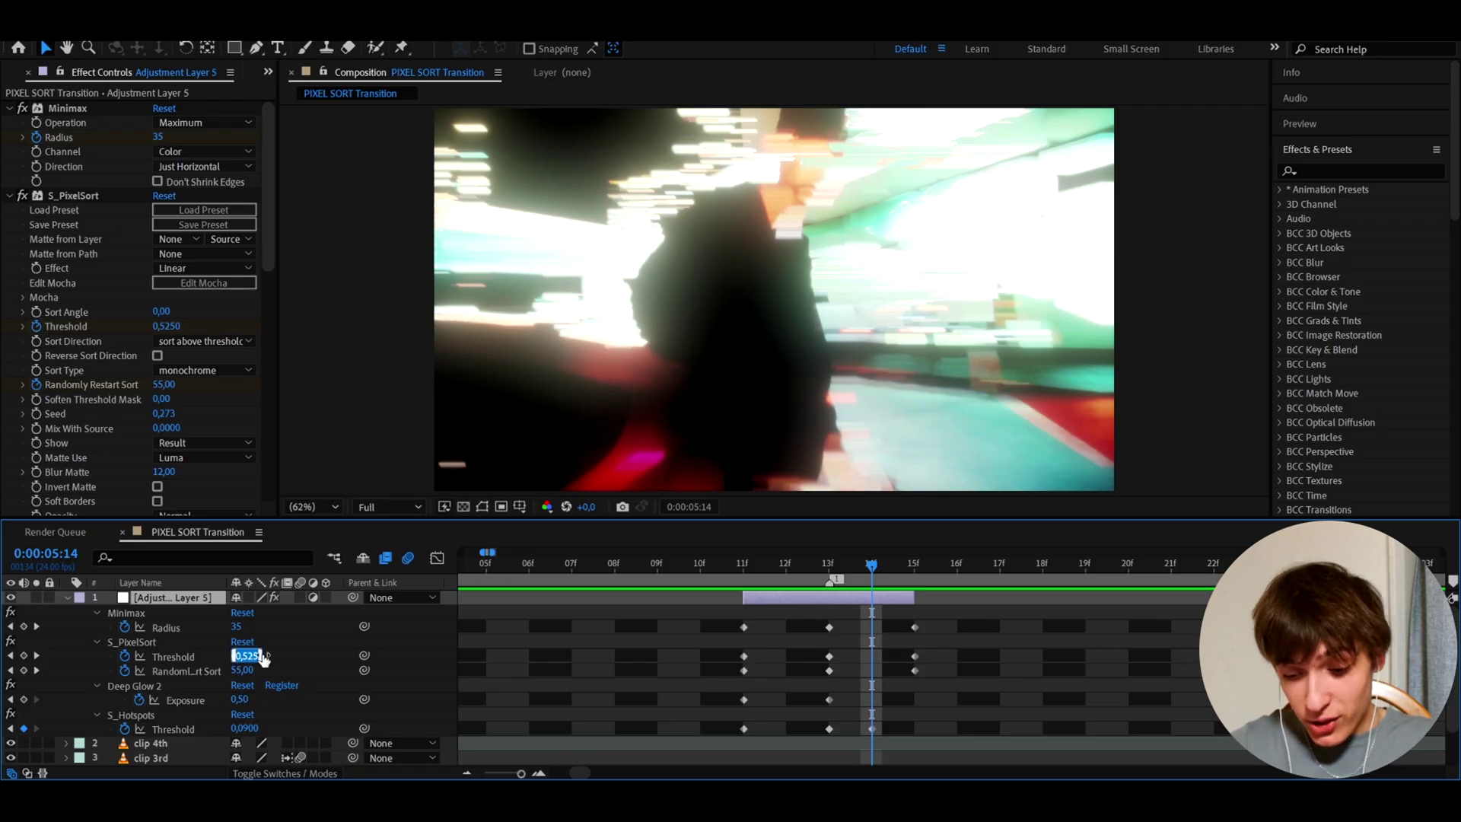
{"action": "key", "text": "BackSpace"}
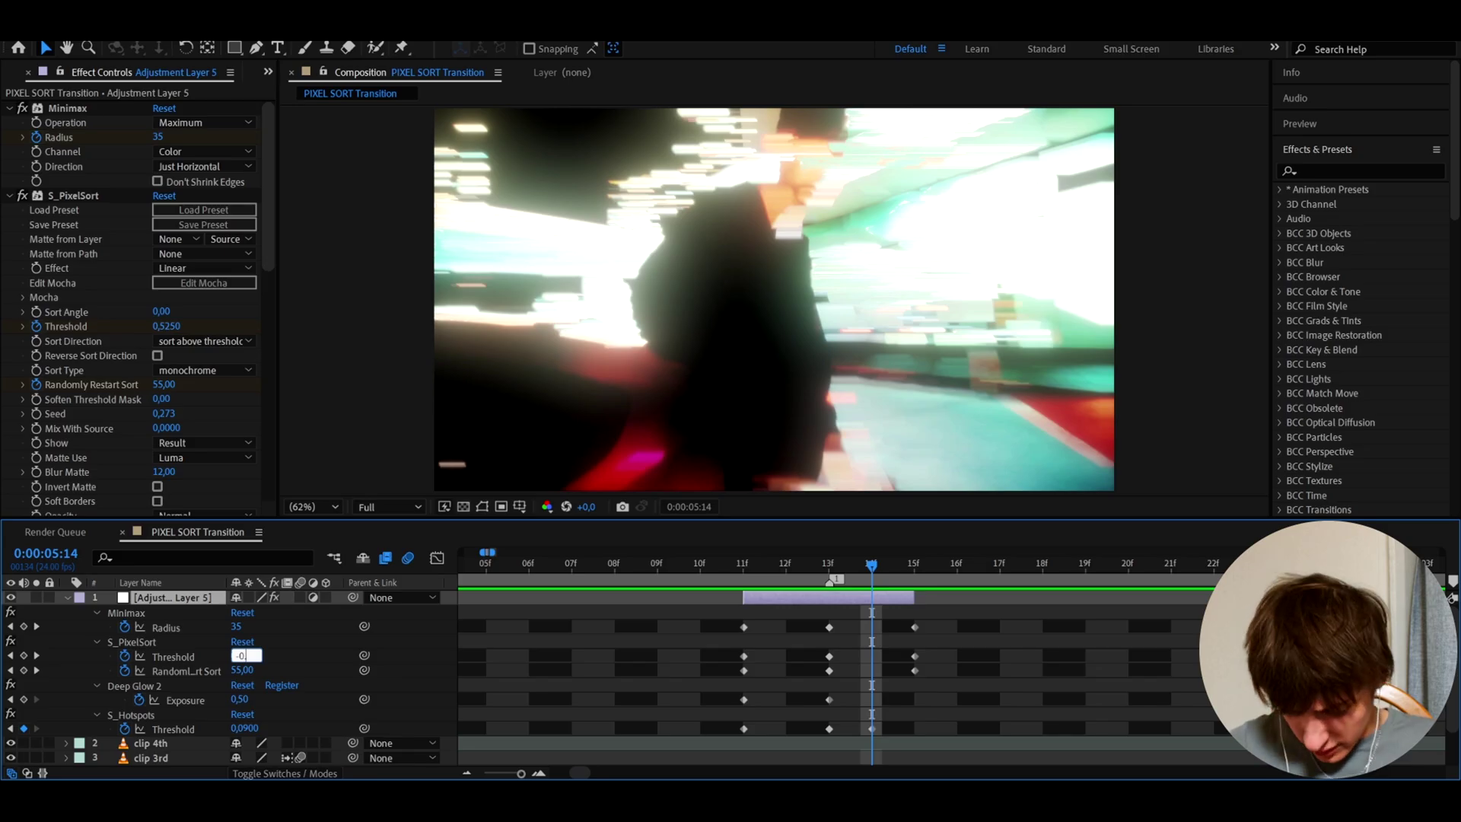
{"action": "type", "text": "-0,285"}
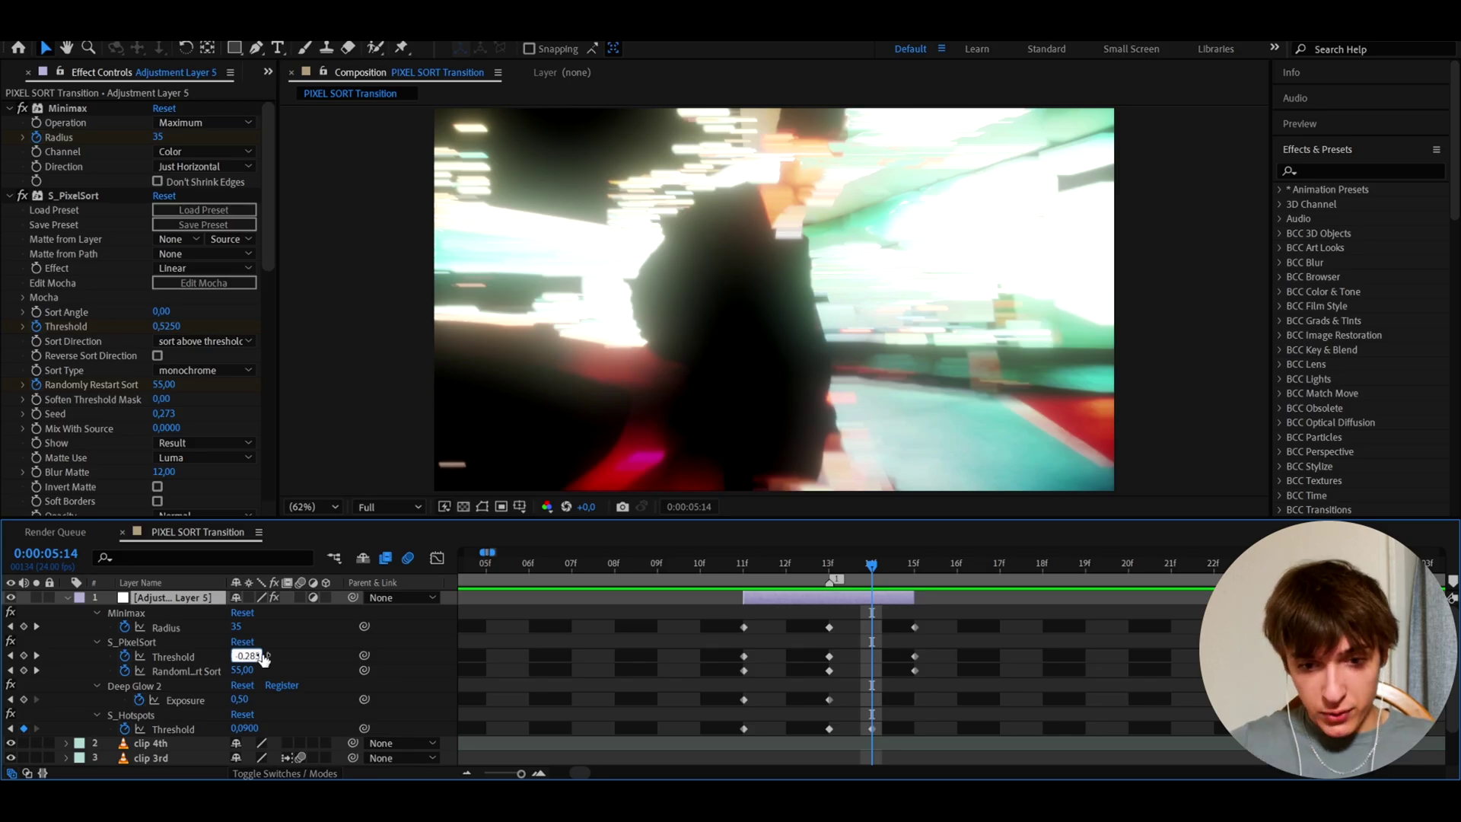
{"action": "key", "text": "Return"}
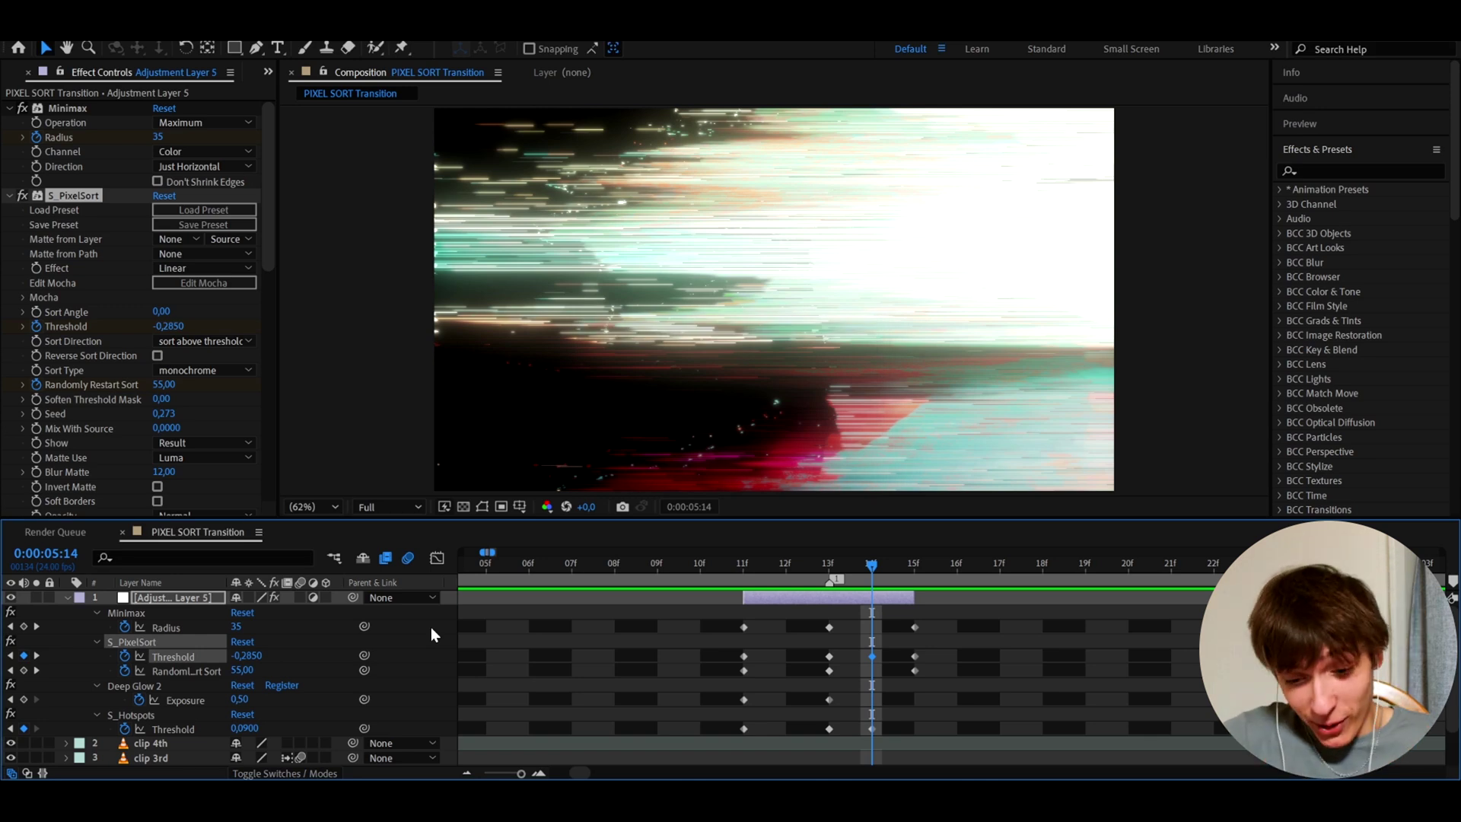
{"action": "left_click", "coordinate": [240, 670]}
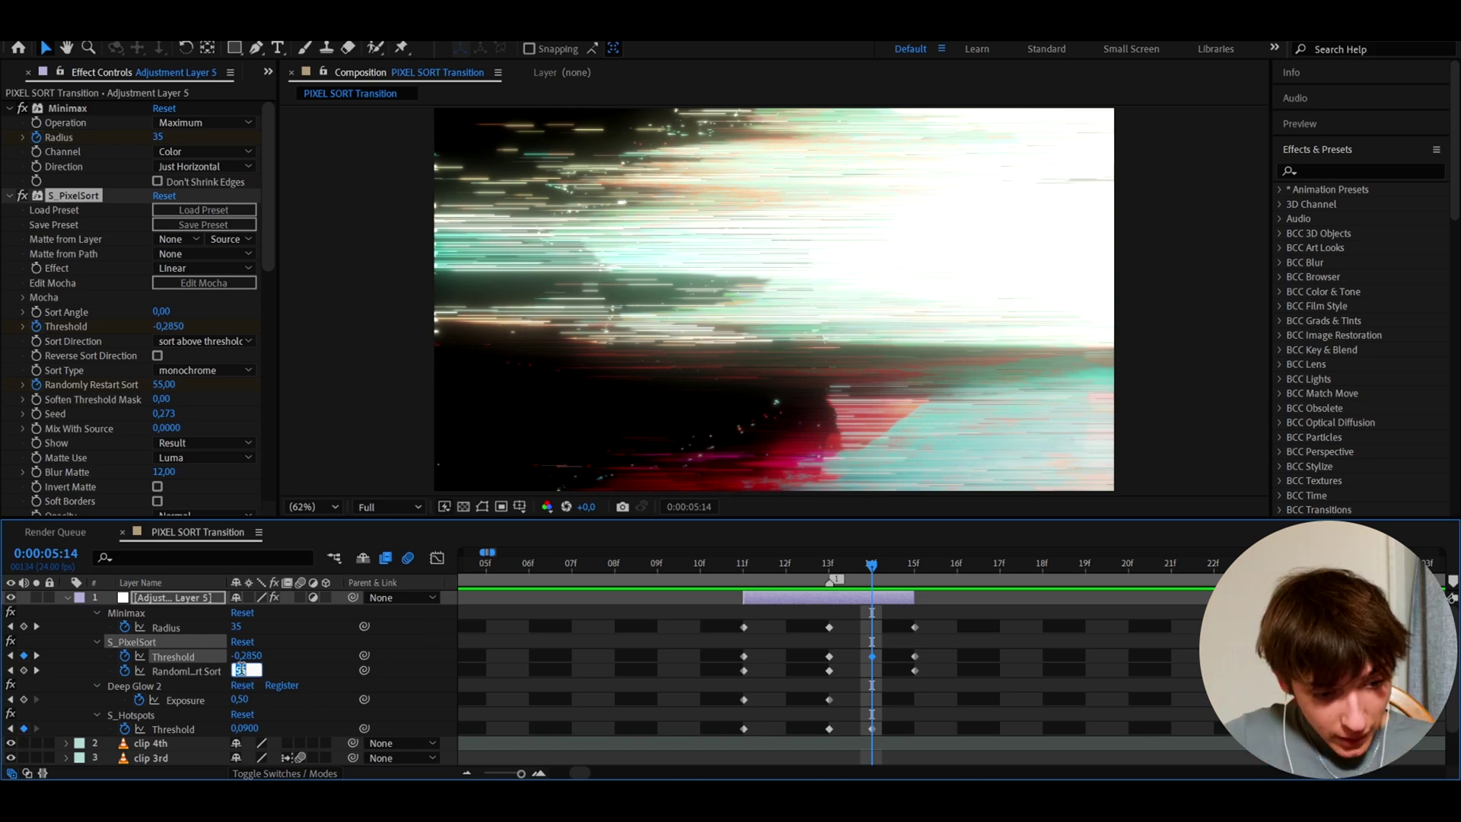
{"action": "type", "text": "0"}
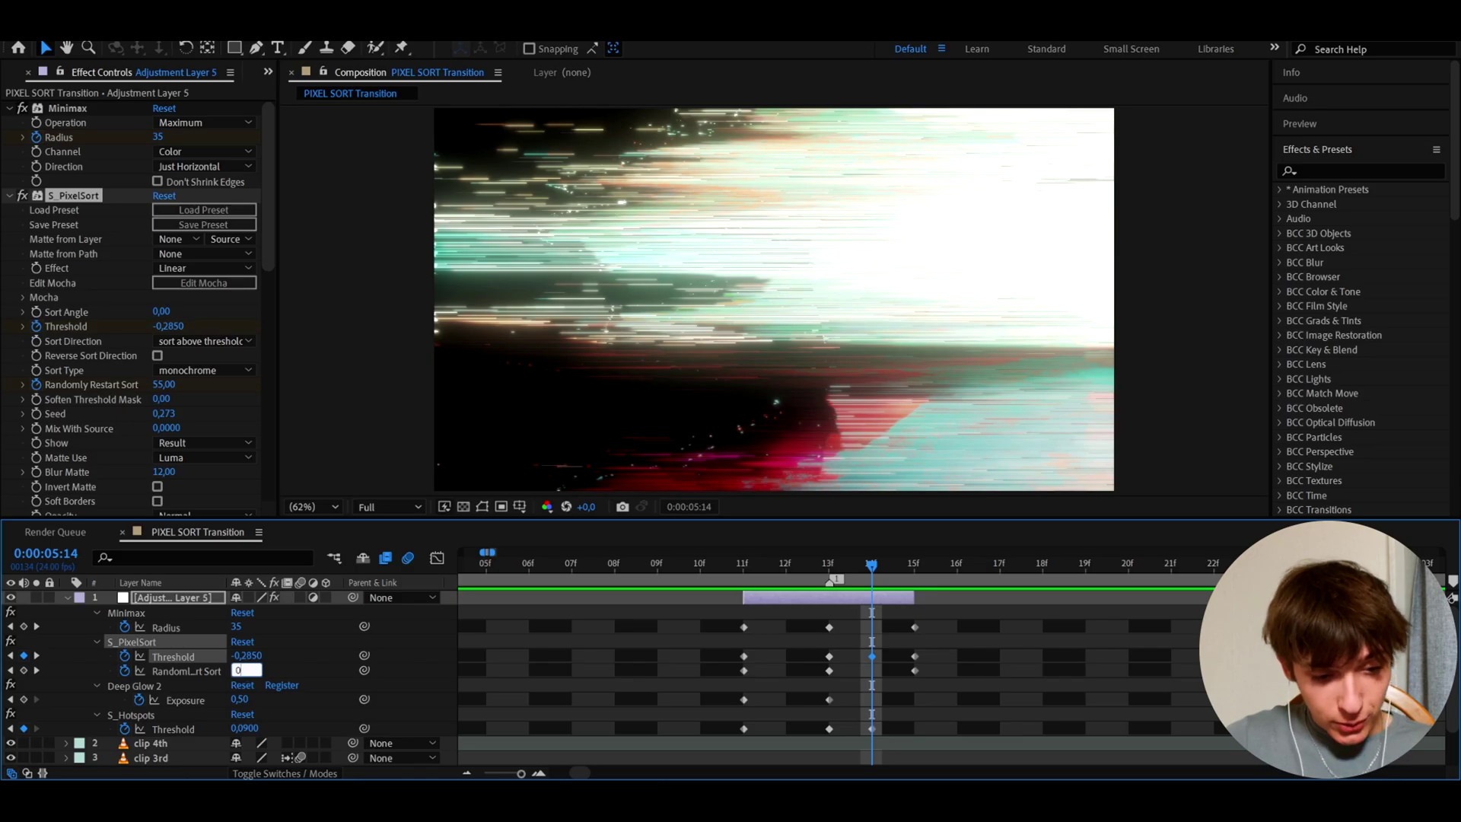
{"action": "key", "text": "Return"}
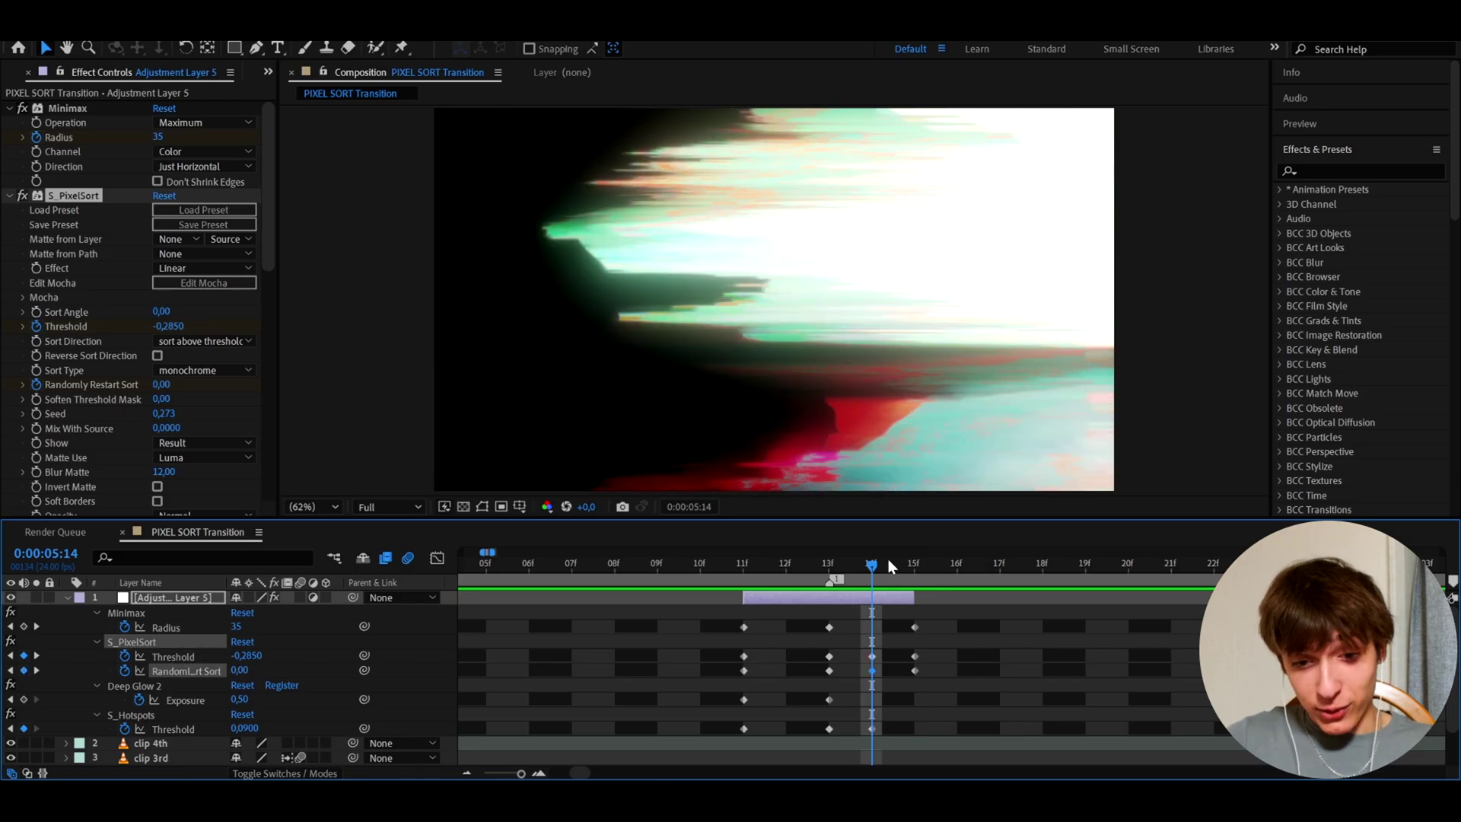
{"action": "key", "text": "Page_Up"}
{"action": "key", "text": "Page_Up"}
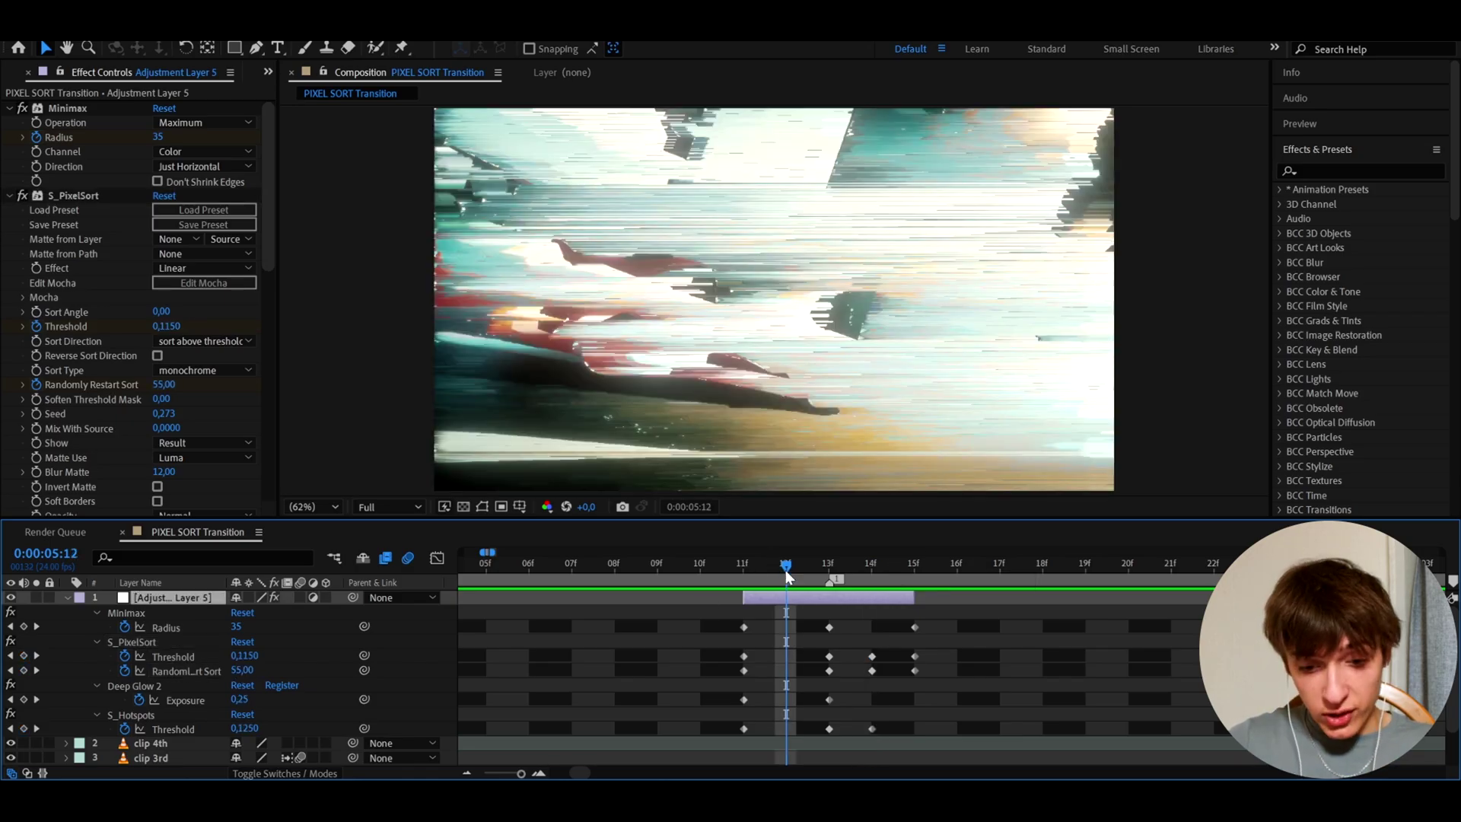
- At frame 5:12, keyframe S_PixelSort Threshold 0,02 and S_Hotspots Threshold 0,41
{"action": "left_click", "coordinate": [244, 654]}
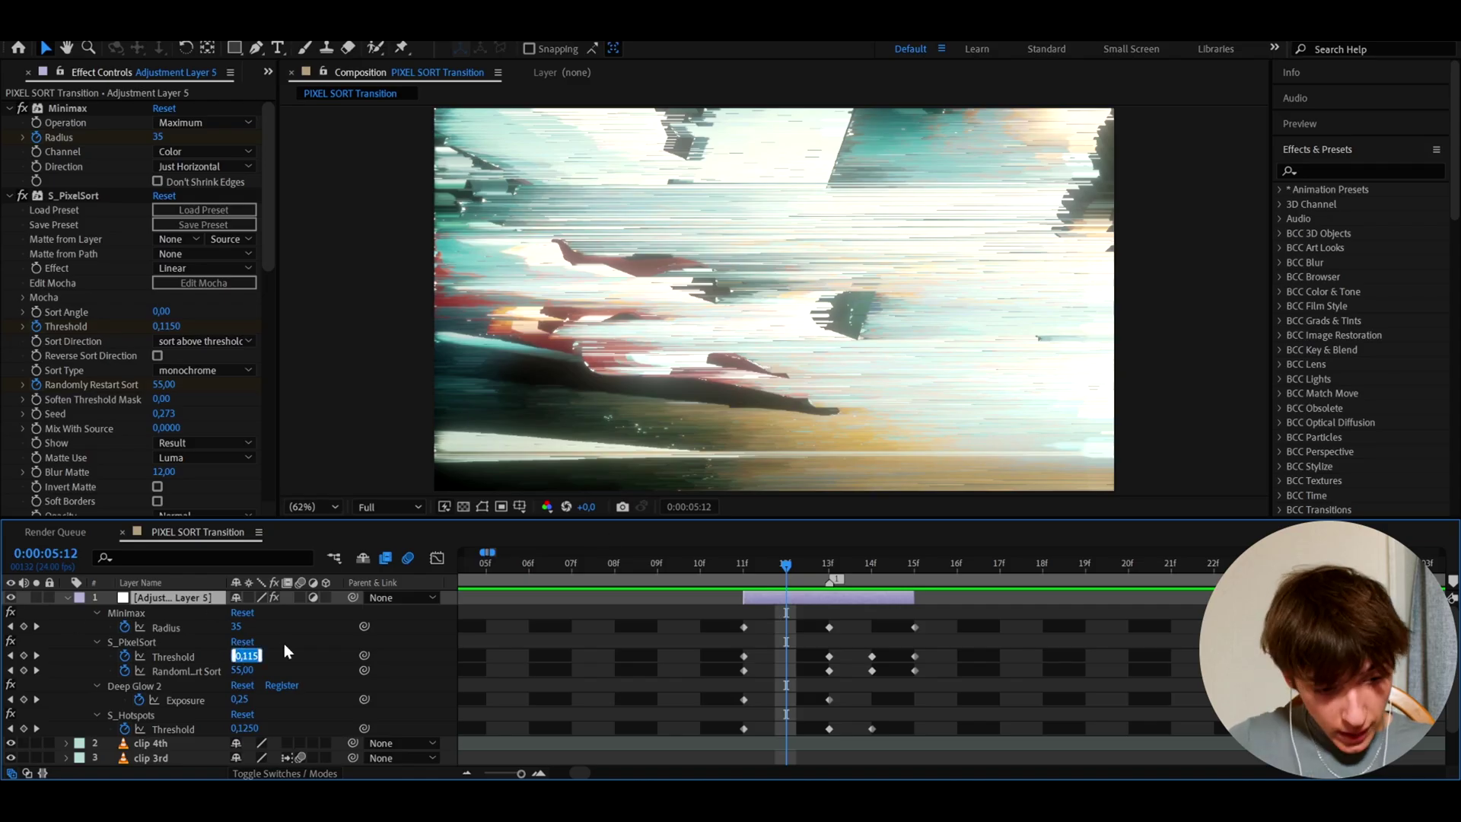
{"action": "type", "text": "0,"}
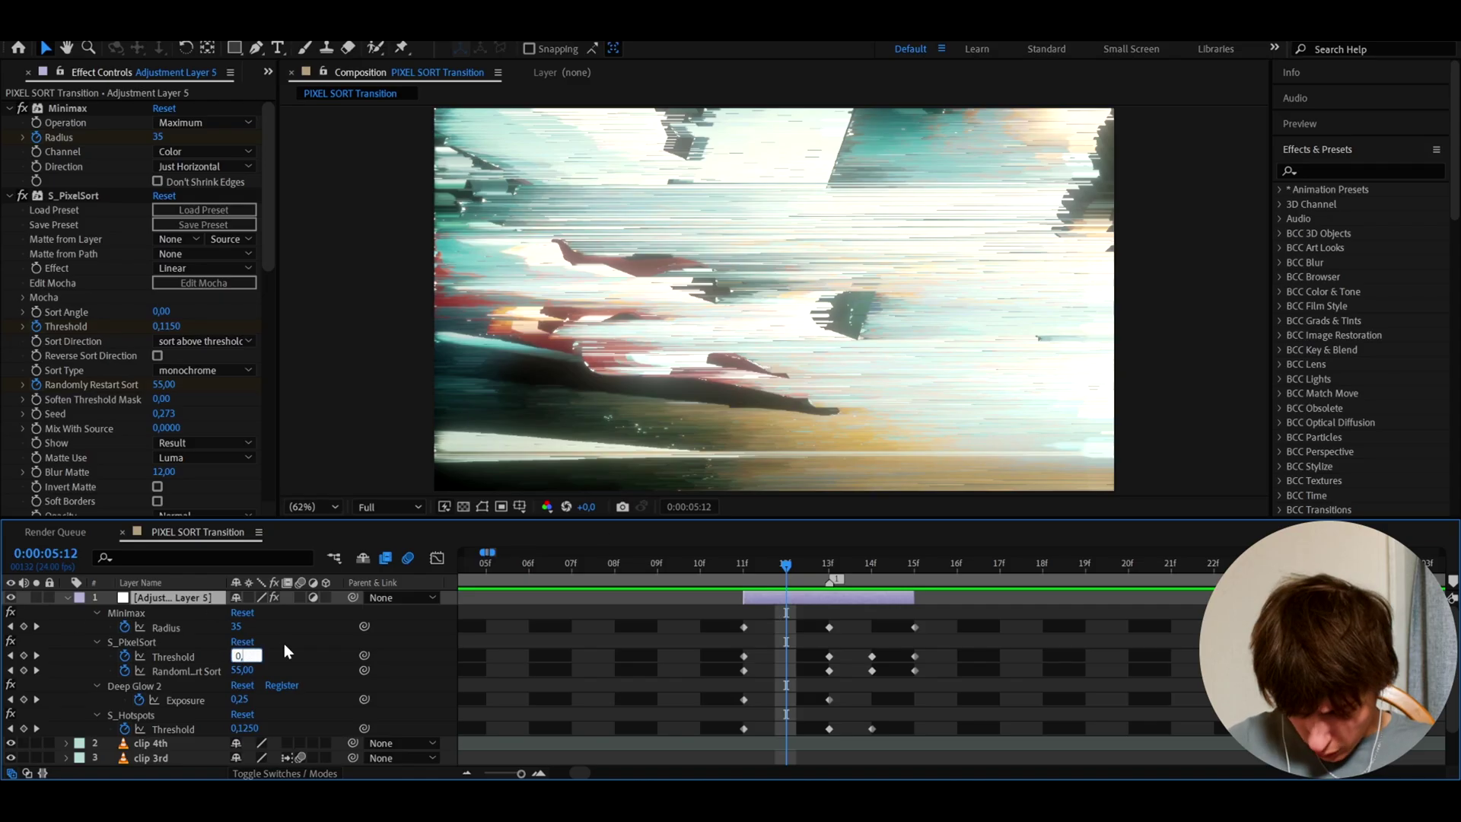
{"action": "type", "text": "02"}
{"action": "key", "text": "Return"}
{"action": "left_click", "coordinate": [244, 729]}
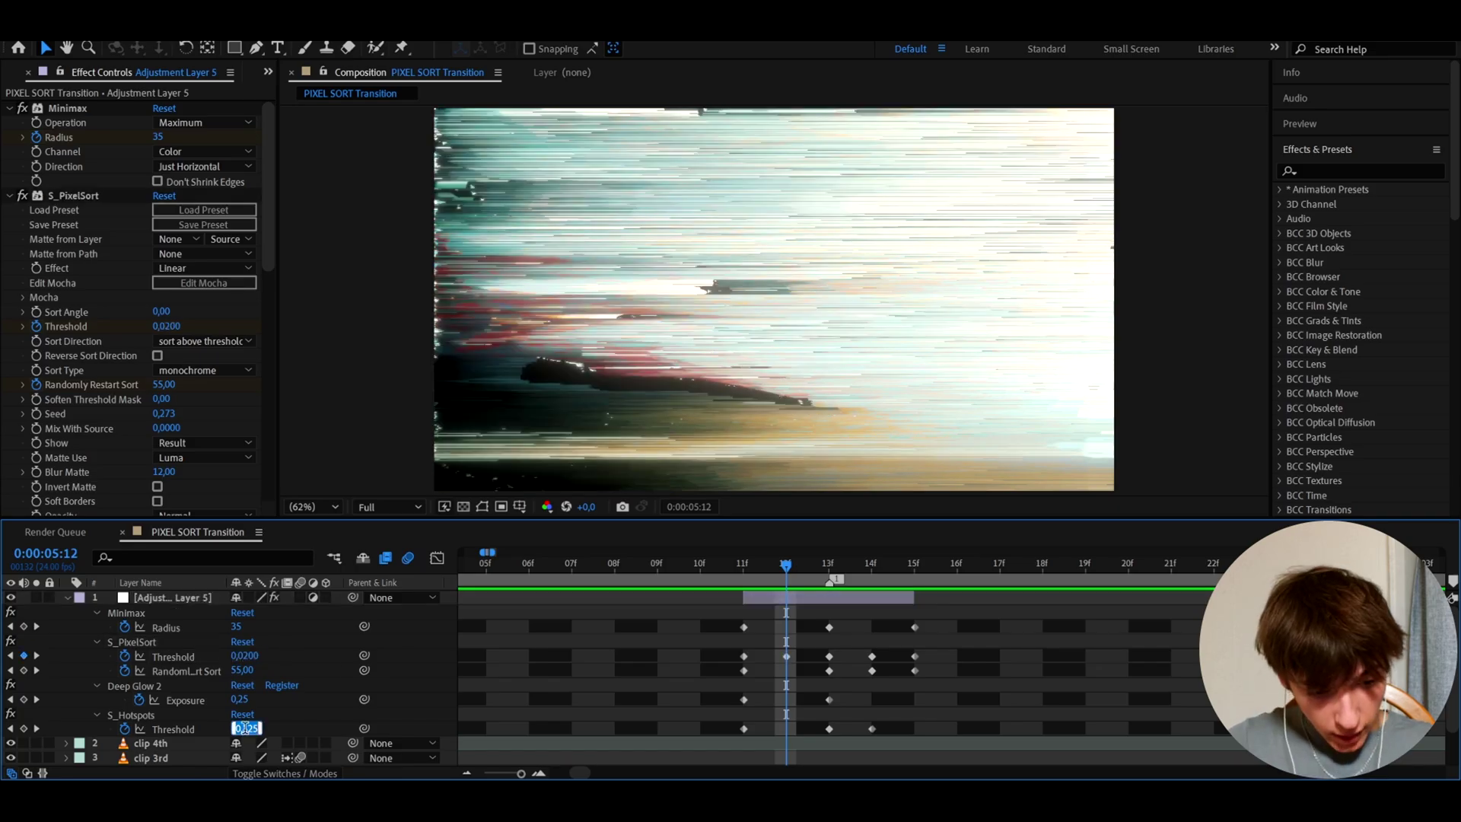
{"action": "type", "text": "0.4"}
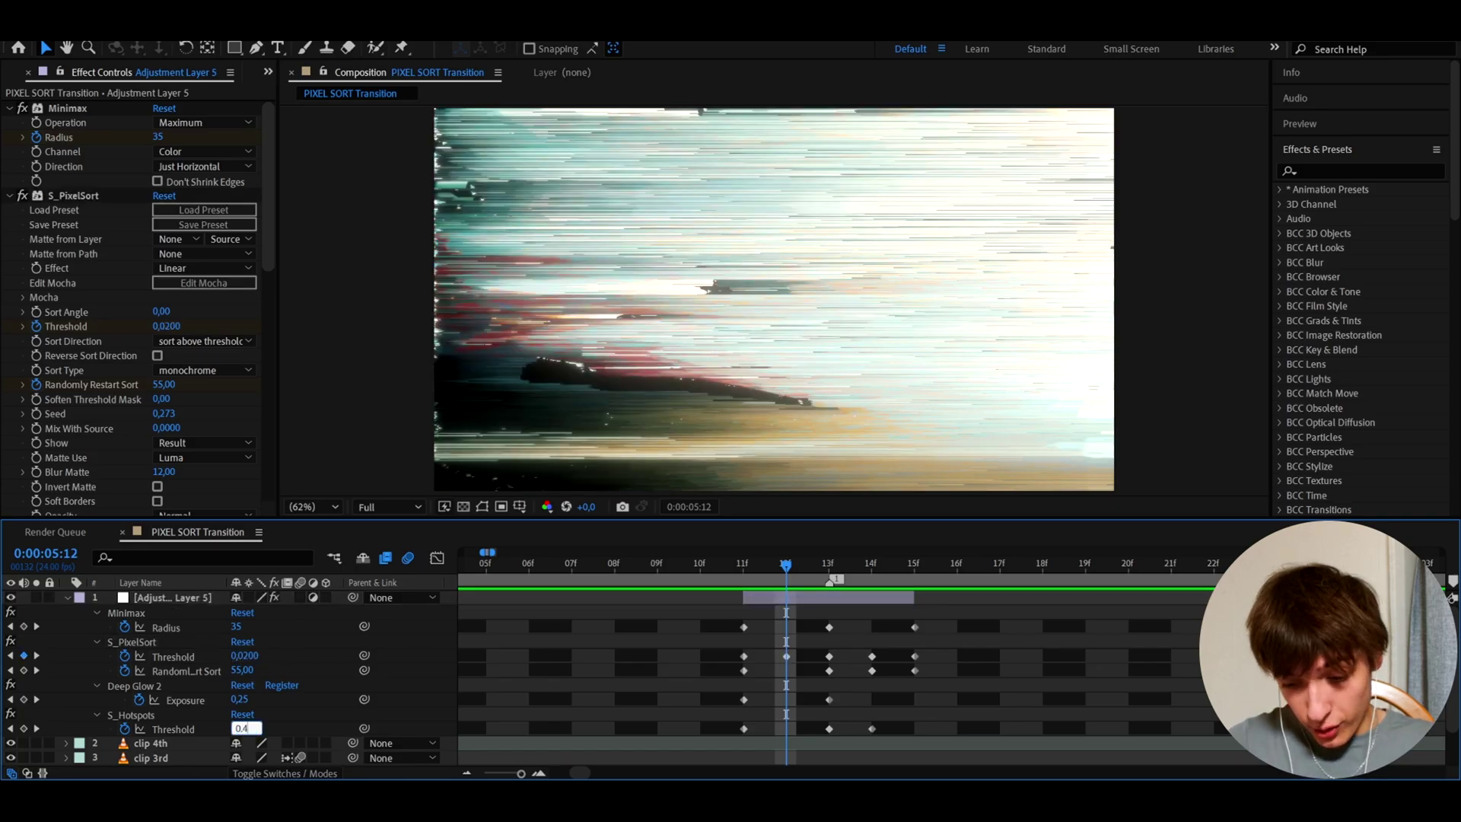
{"action": "type", "text": ",41"}
{"action": "key", "text": "Return"}
- Play a preview of the transition starting from frame 6
{"action": "left_click_drag", "start_coordinate": [753, 563], "coordinate": [543, 604]}
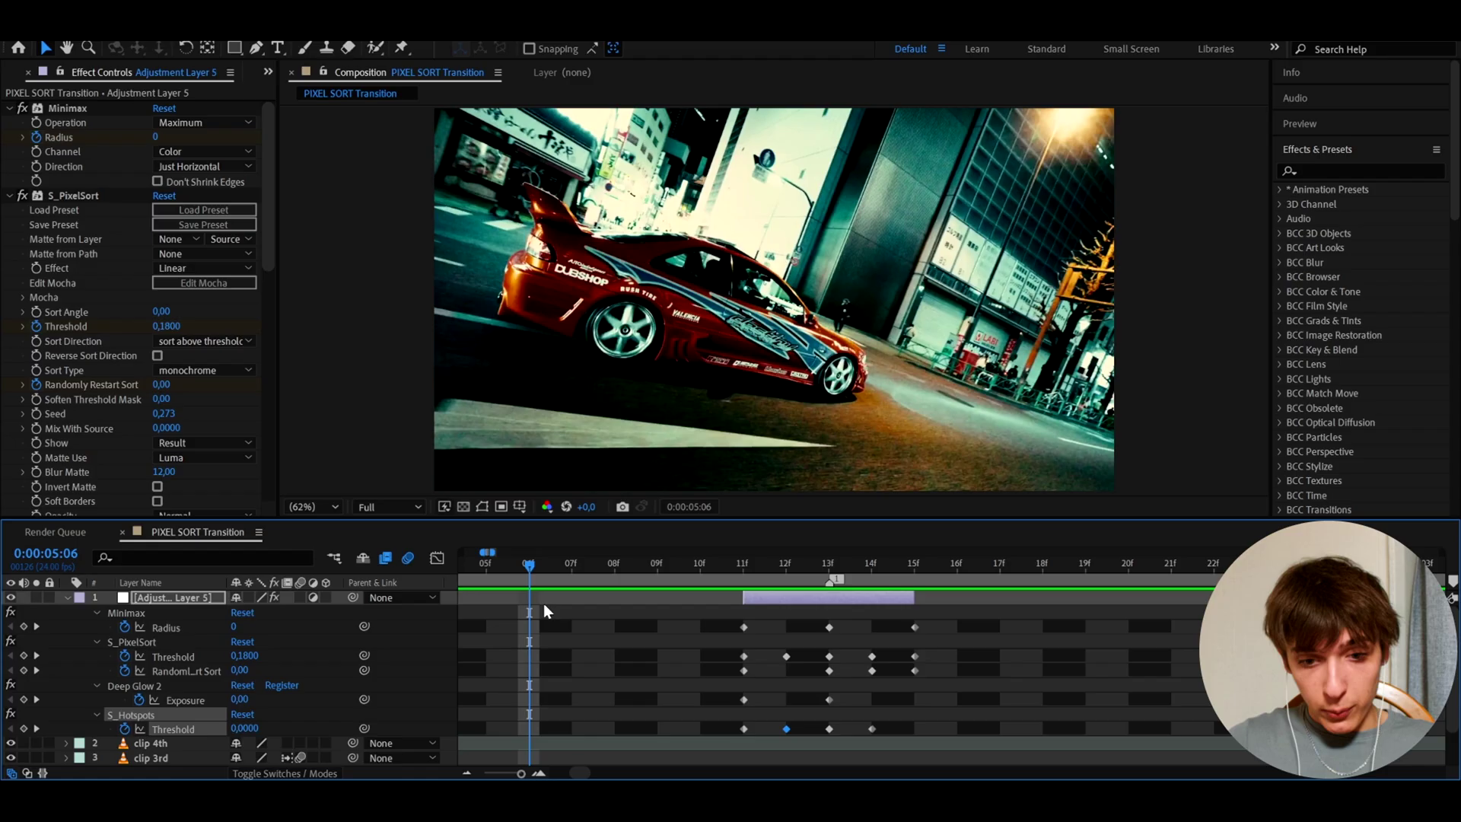
{"action": "key", "text": "space"}
{"action": "key", "text": "space"}
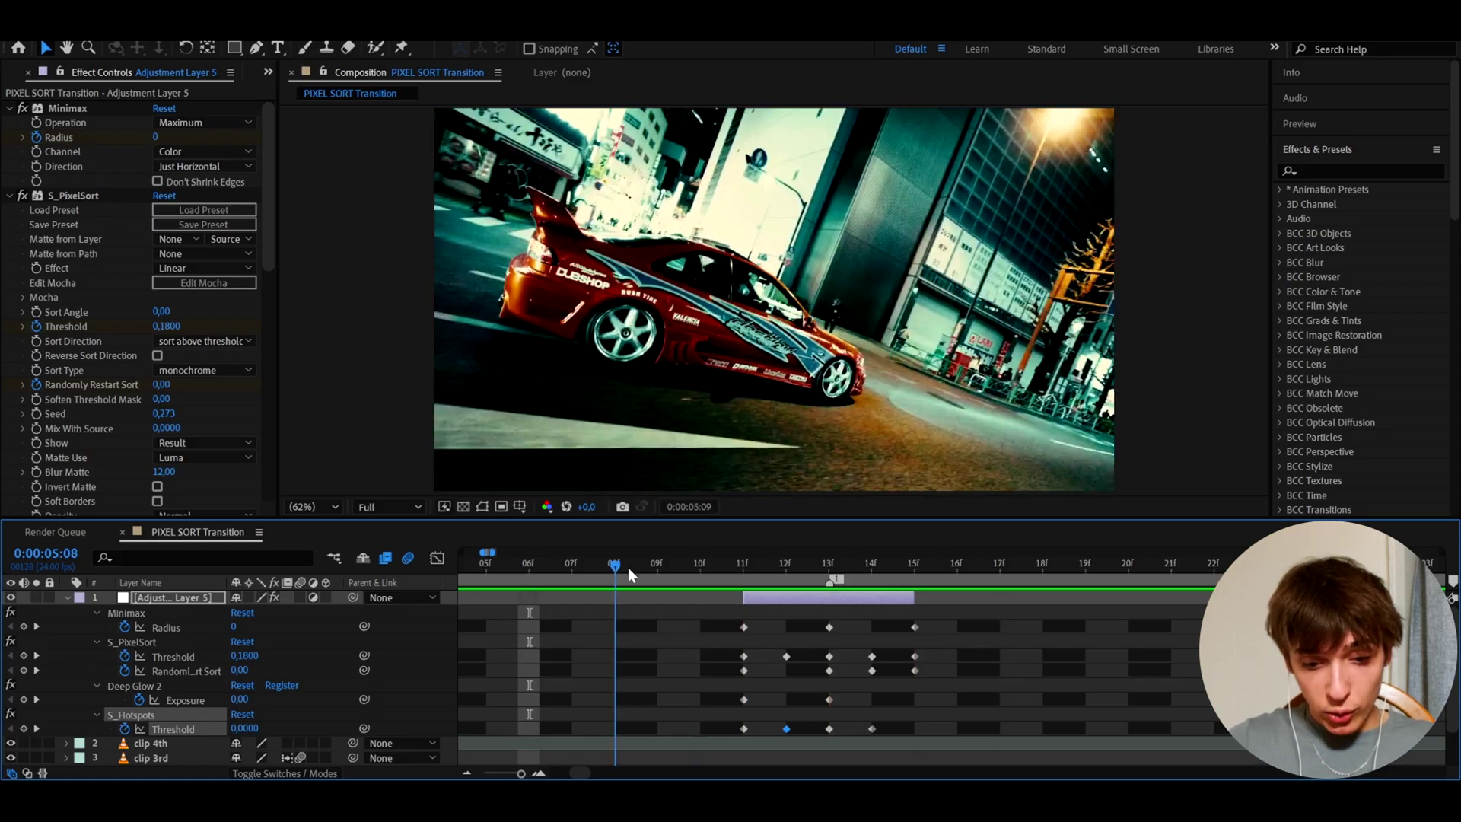
{"action": "left_click", "coordinate": [627, 567]}
{"action": "scroll", "coordinate": [628, 574], "scroll_direction": "down", "scroll_amount": 4}
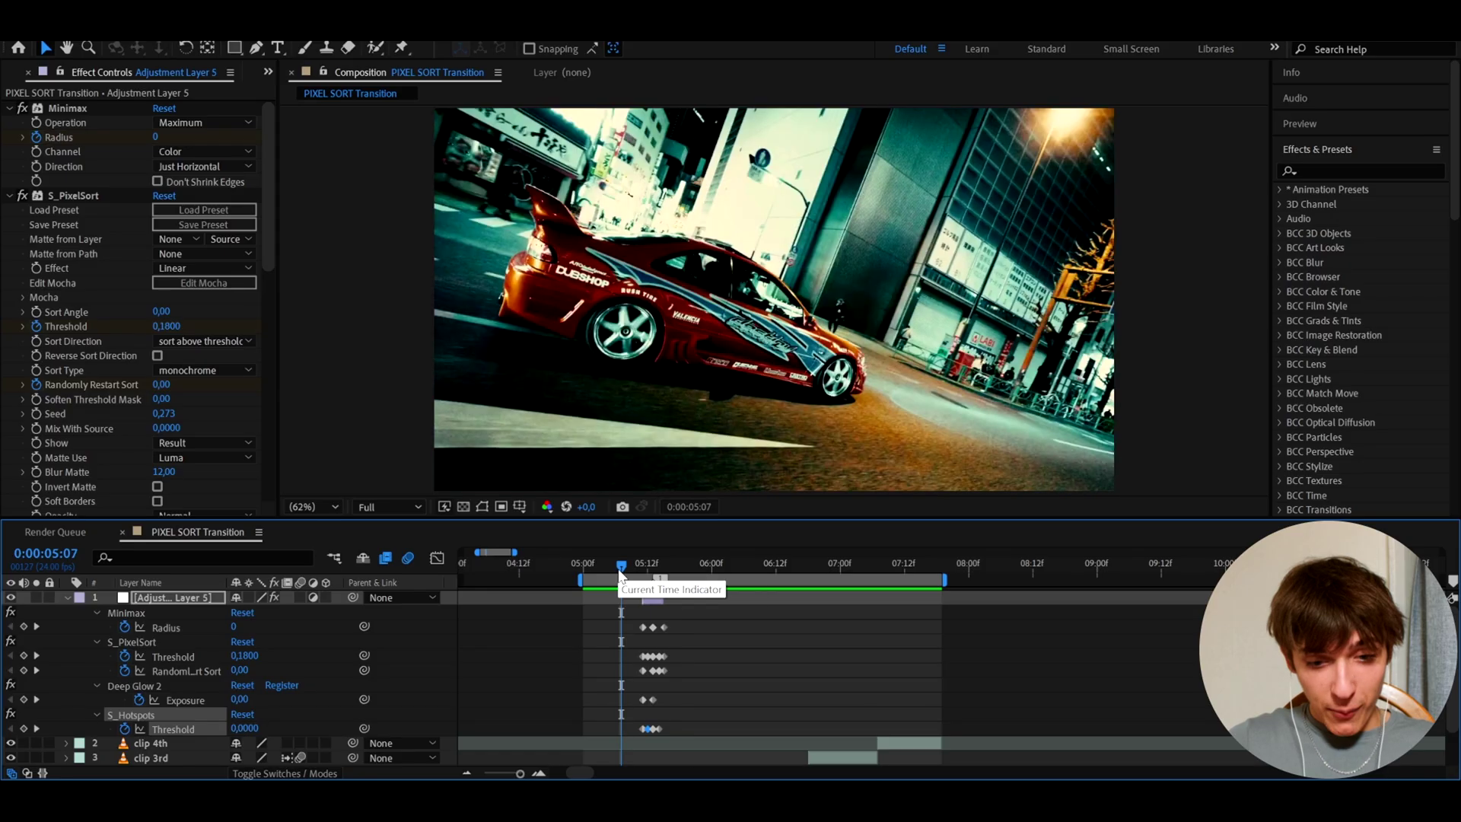
- At 5:12, raise the S_PixelSort Threshold keyframe to 0,11
{"action": "key", "text": "space"}
{"action": "left_click", "coordinate": [644, 567]}
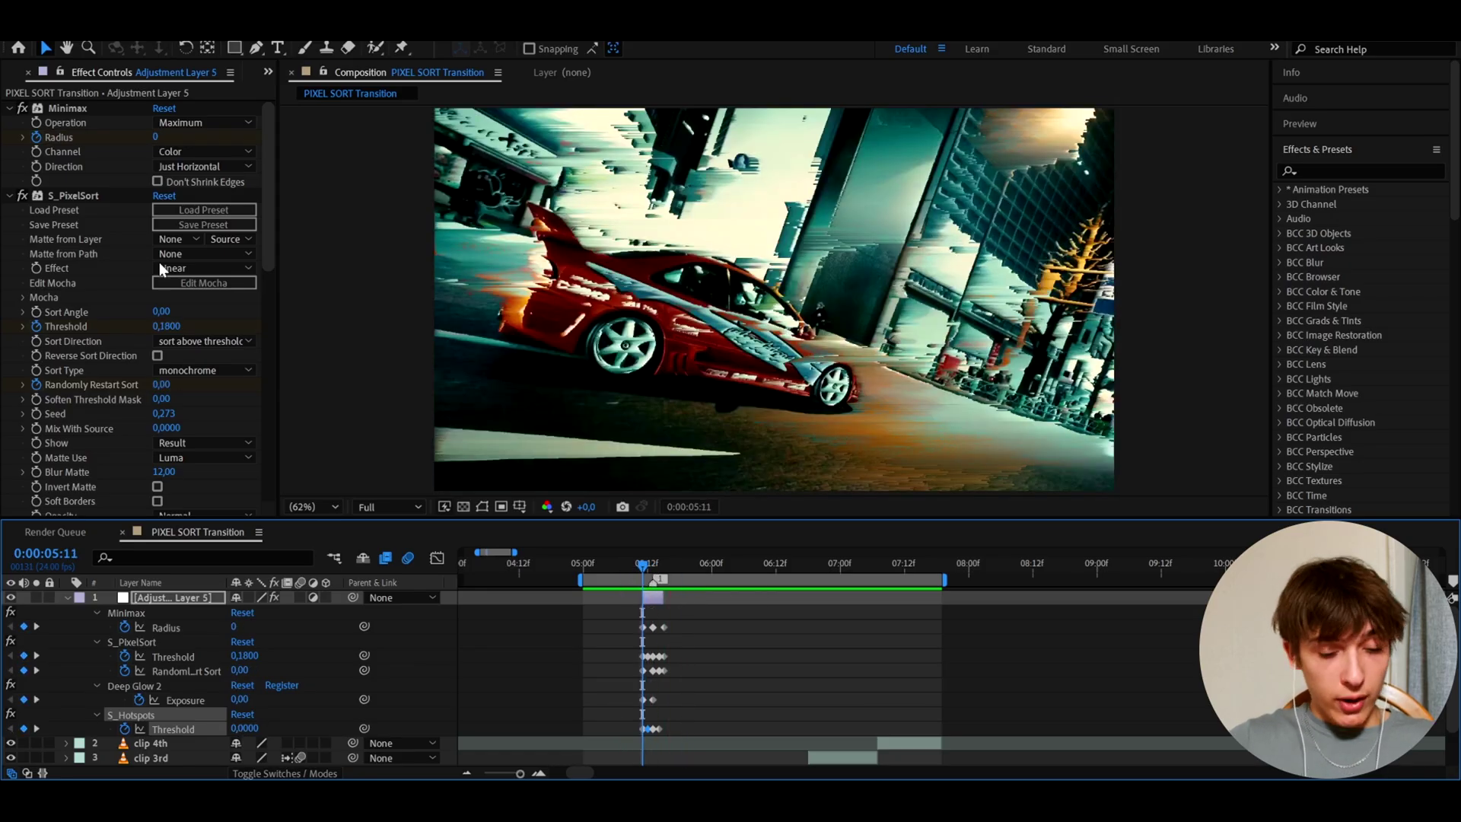
{"action": "scroll", "coordinate": [635, 615], "scroll_direction": "up", "scroll_amount": 5}
{"action": "left_click", "coordinate": [733, 567]}
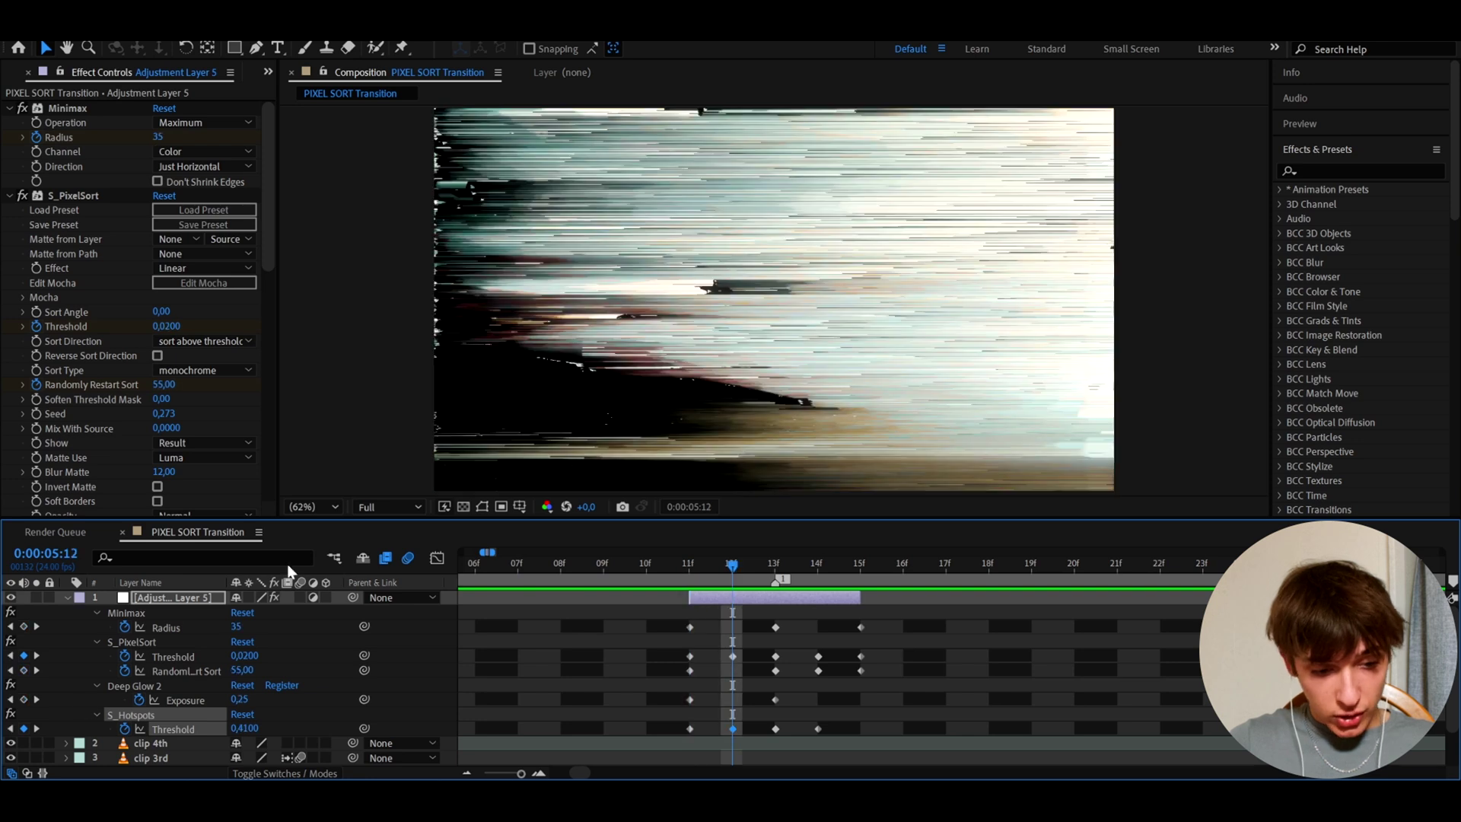
{"action": "left_click", "coordinate": [244, 656]}
{"action": "type", "text": "0.1"}
{"action": "key", "text": "Return"}
{"action": "left_click_drag", "start_coordinate": [248, 659], "coordinate": [256, 659]}
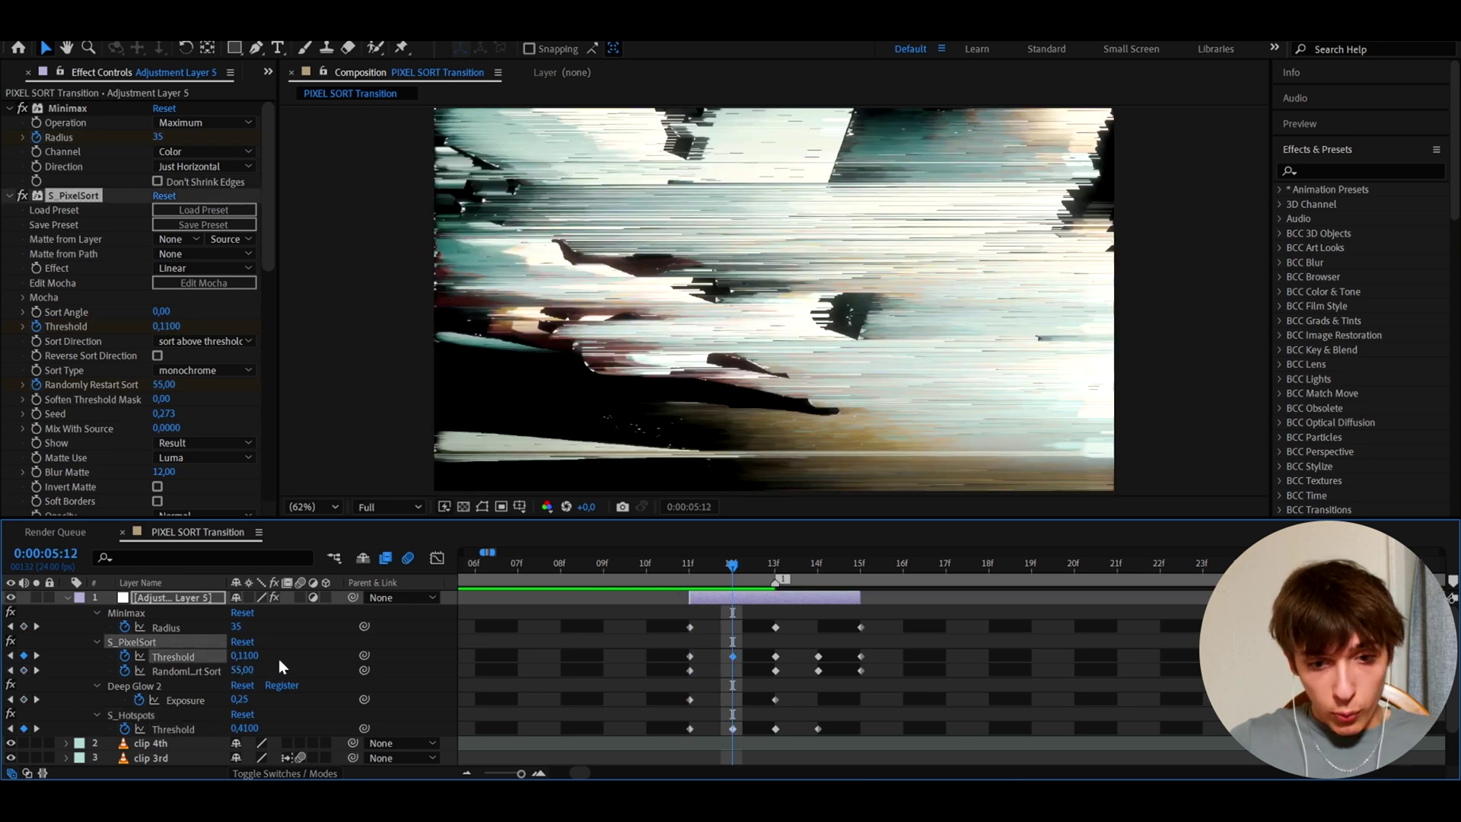
- Scrub the transition and toggle S_Hotspots off and on to compare
{"action": "left_click_drag", "start_coordinate": [715, 565], "coordinate": [573, 618]}
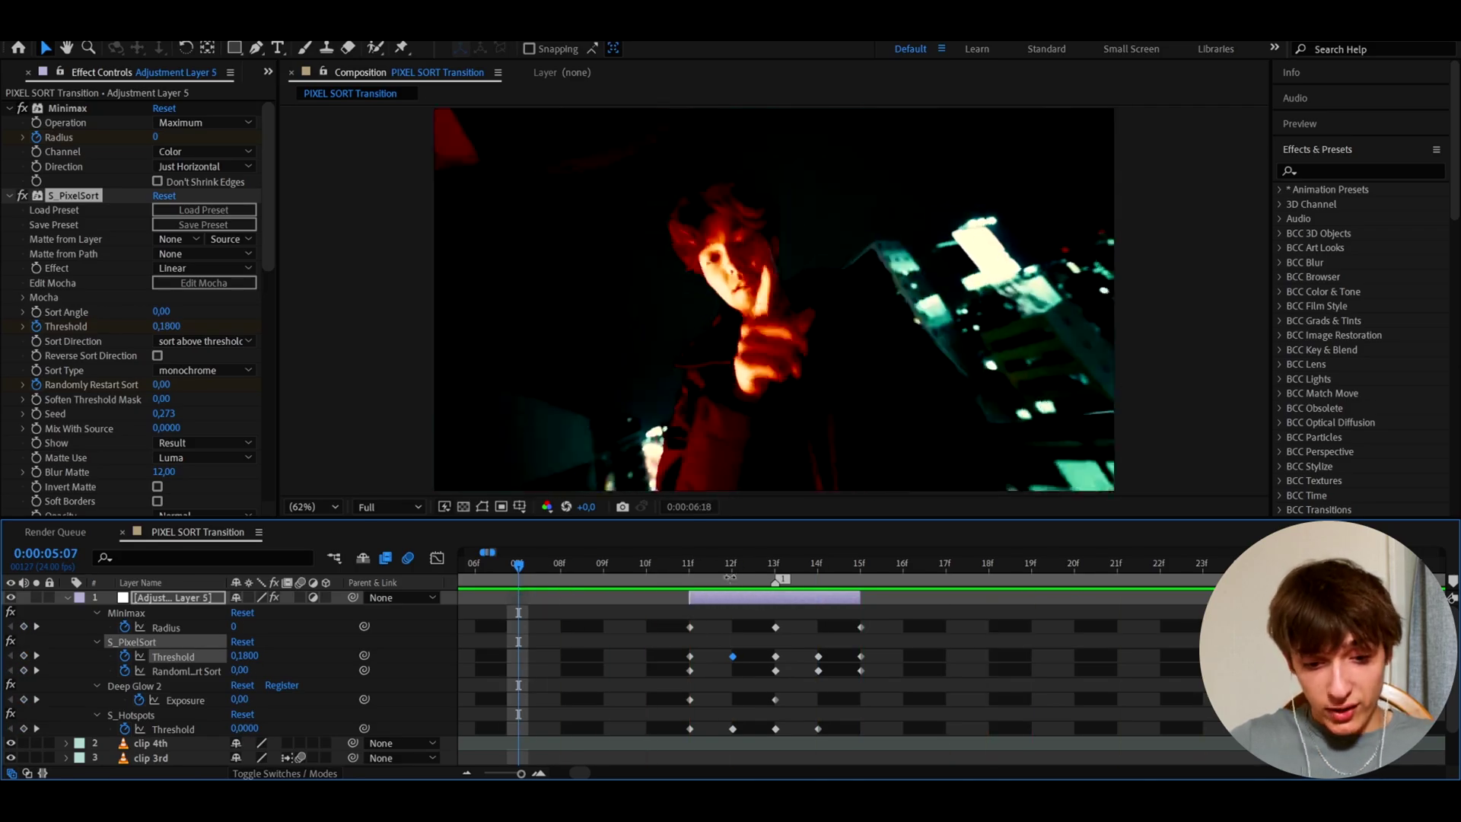
{"action": "key", "text": "space"}
{"action": "scroll", "coordinate": [61, 207], "scroll_direction": "down", "scroll_amount": 10}
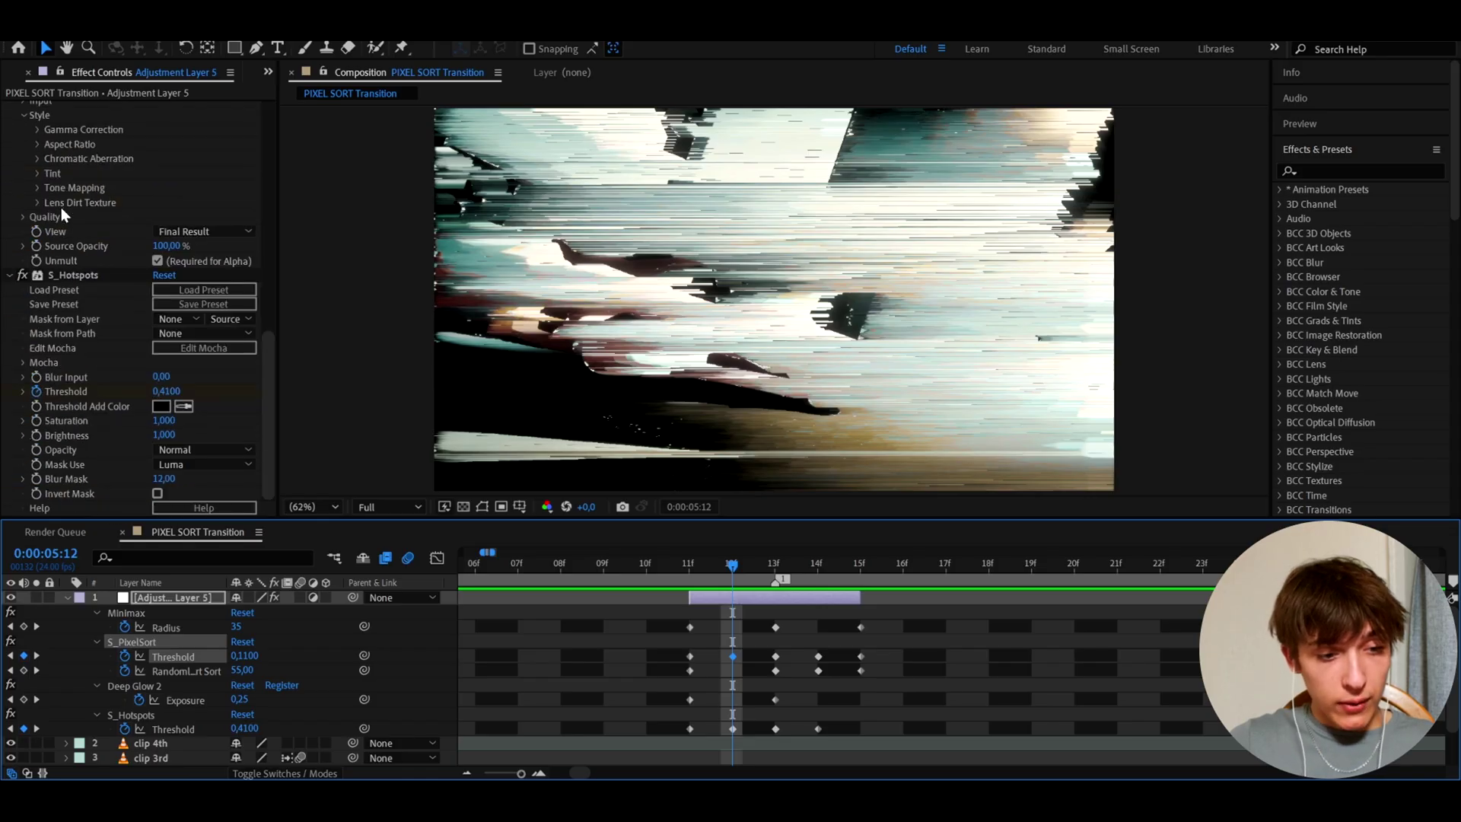
{"action": "left_click", "coordinate": [71, 275]}
{"action": "left_click", "coordinate": [21, 276]}
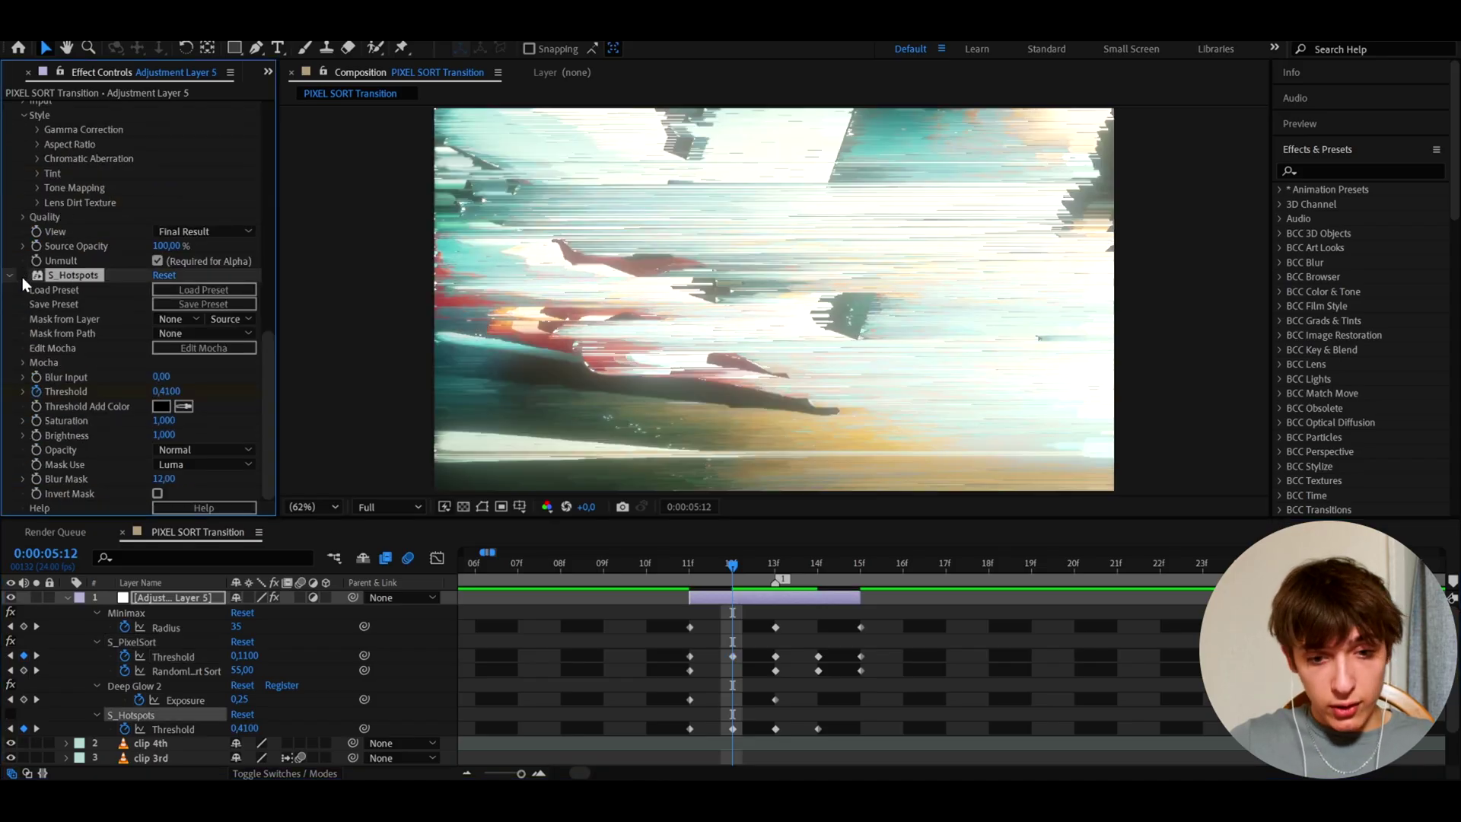
{"action": "left_click", "coordinate": [22, 275]}
{"action": "scroll", "coordinate": [22, 277], "scroll_direction": "up", "scroll_amount": 10}
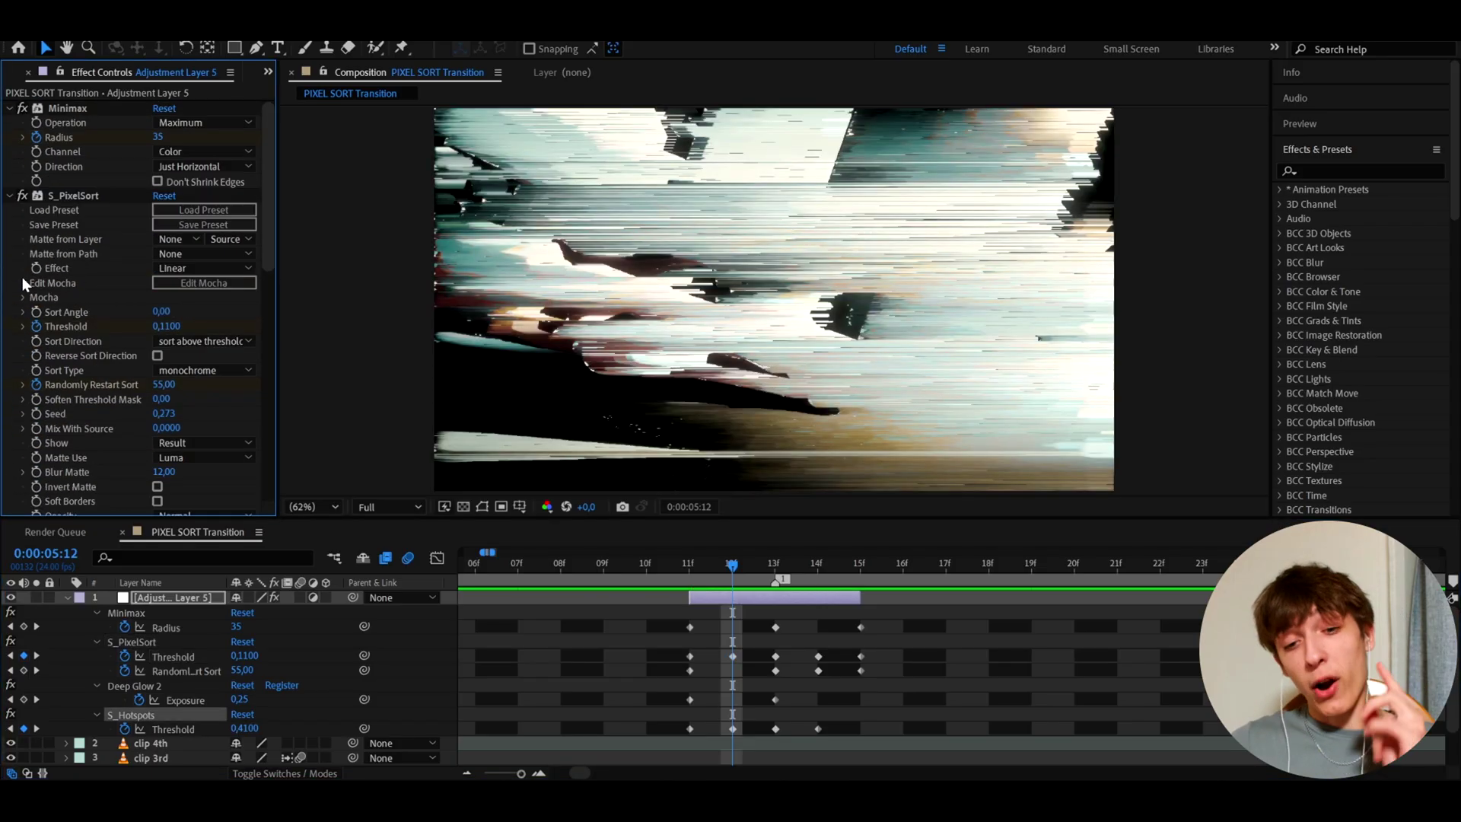
- Rename the sorting layer to 'pixel sorter'
{"action": "left_click", "coordinate": [67, 597]}
{"action": "key", "text": "Return"}
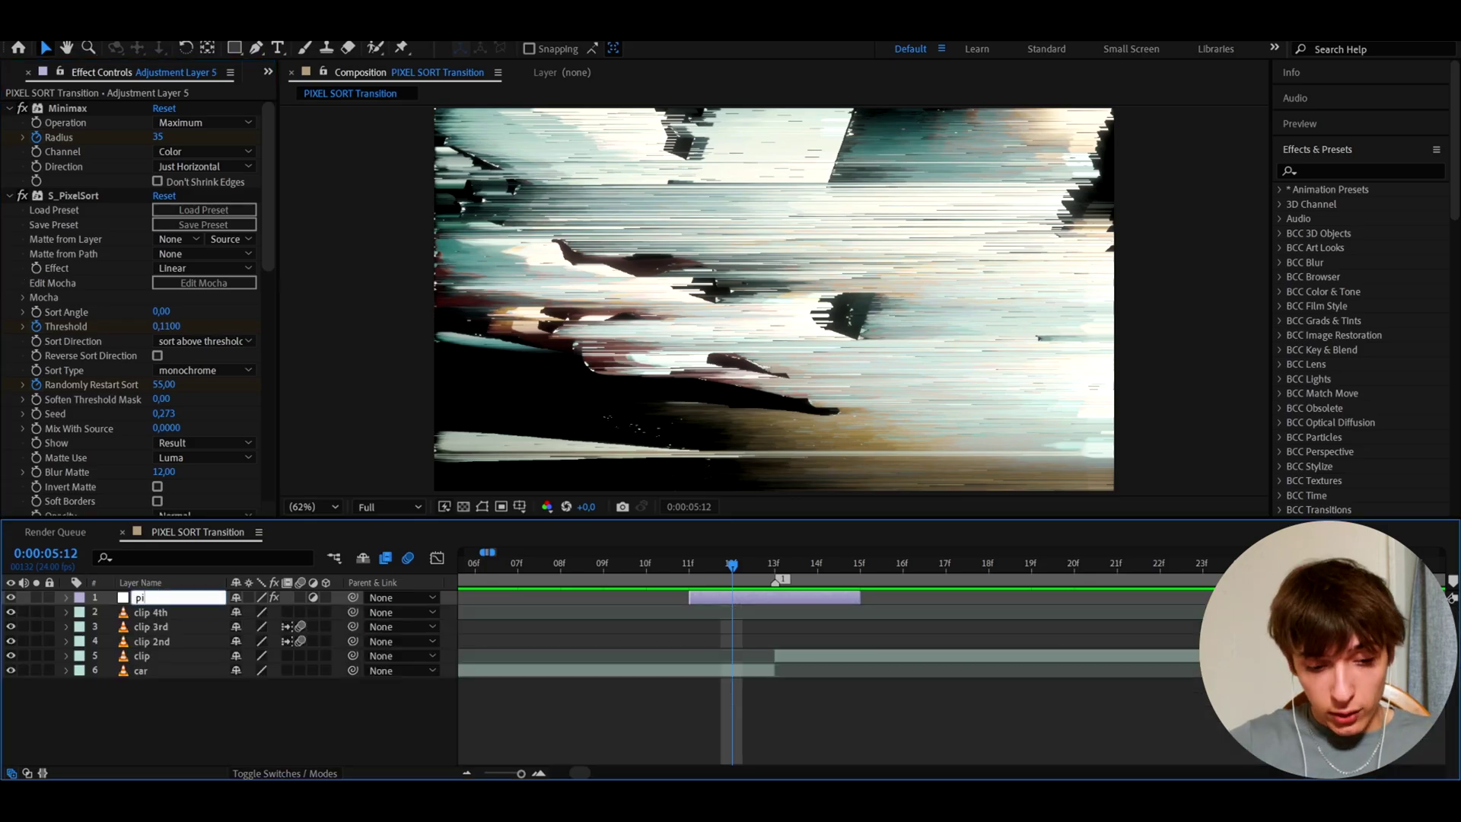
{"action": "type", "text": "pixel sorter"}
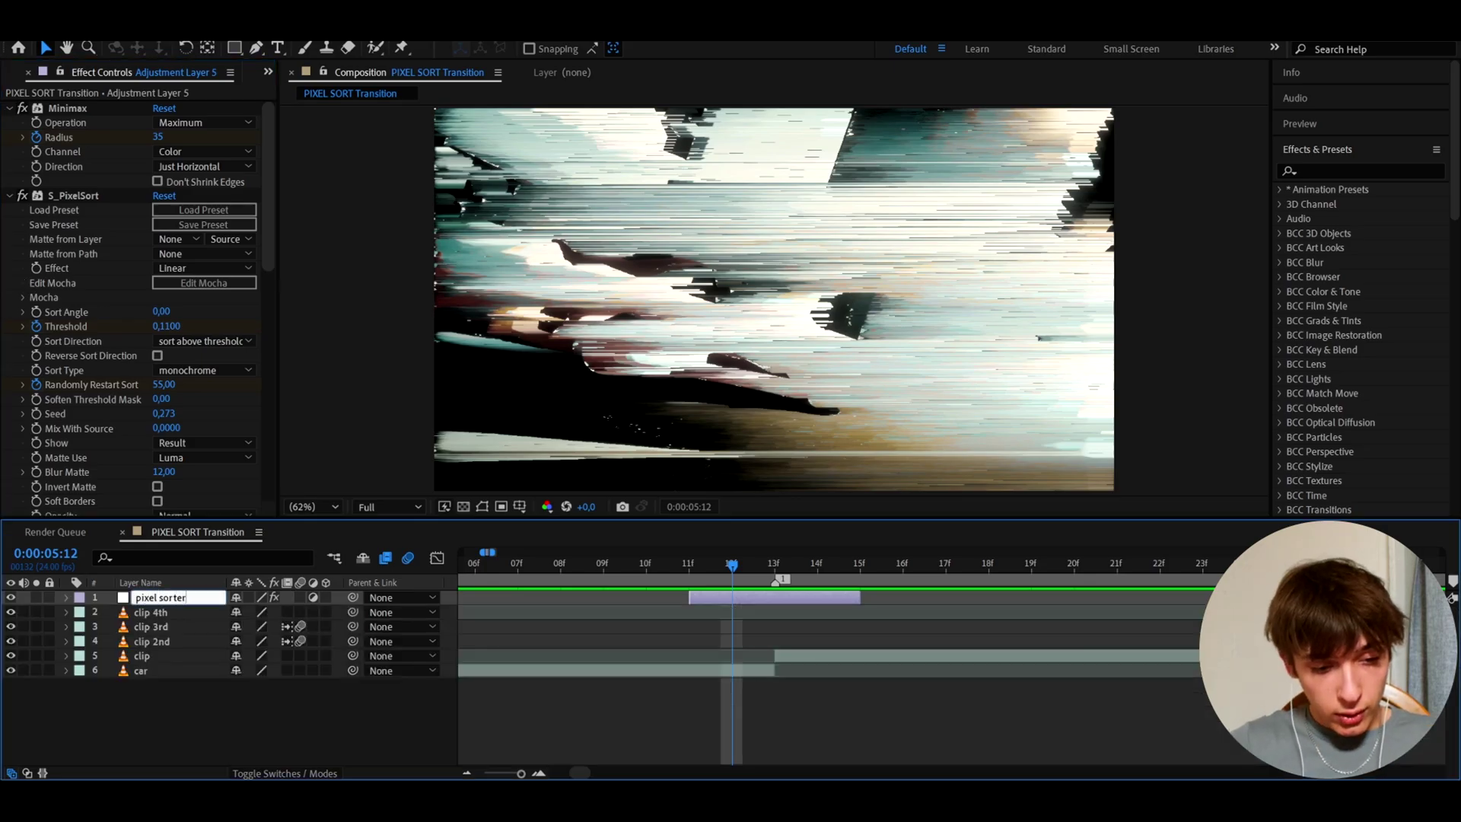
{"action": "key", "text": "Return"}
{"action": "key", "text": "minus"}
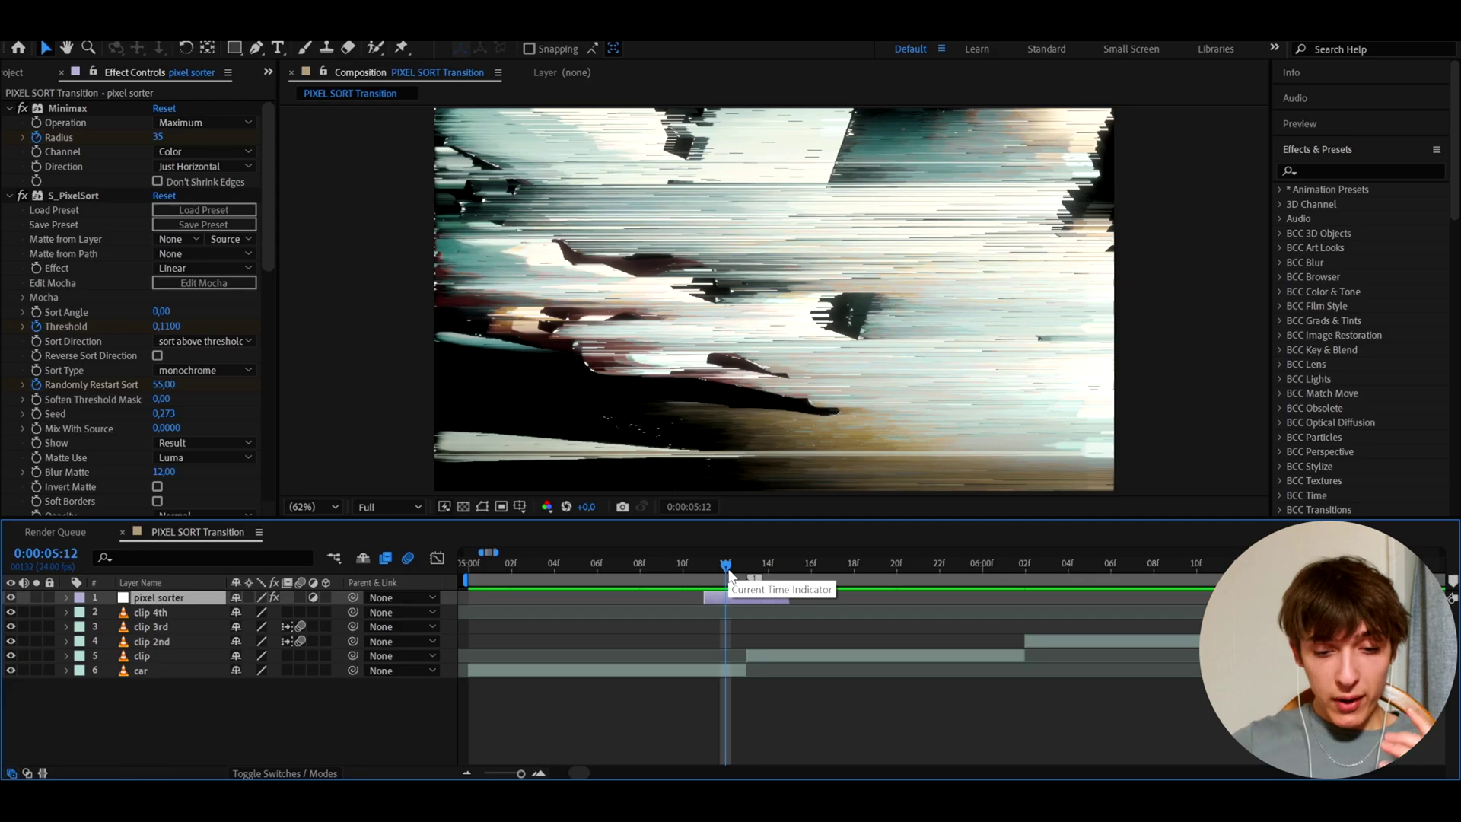
- Add an adjustment layer at 0:00:05:15 carrying the Extreme Ripple impact preset, then scrub to check it
{"action": "left_click_drag", "start_coordinate": [726, 569], "coordinate": [789, 567]}
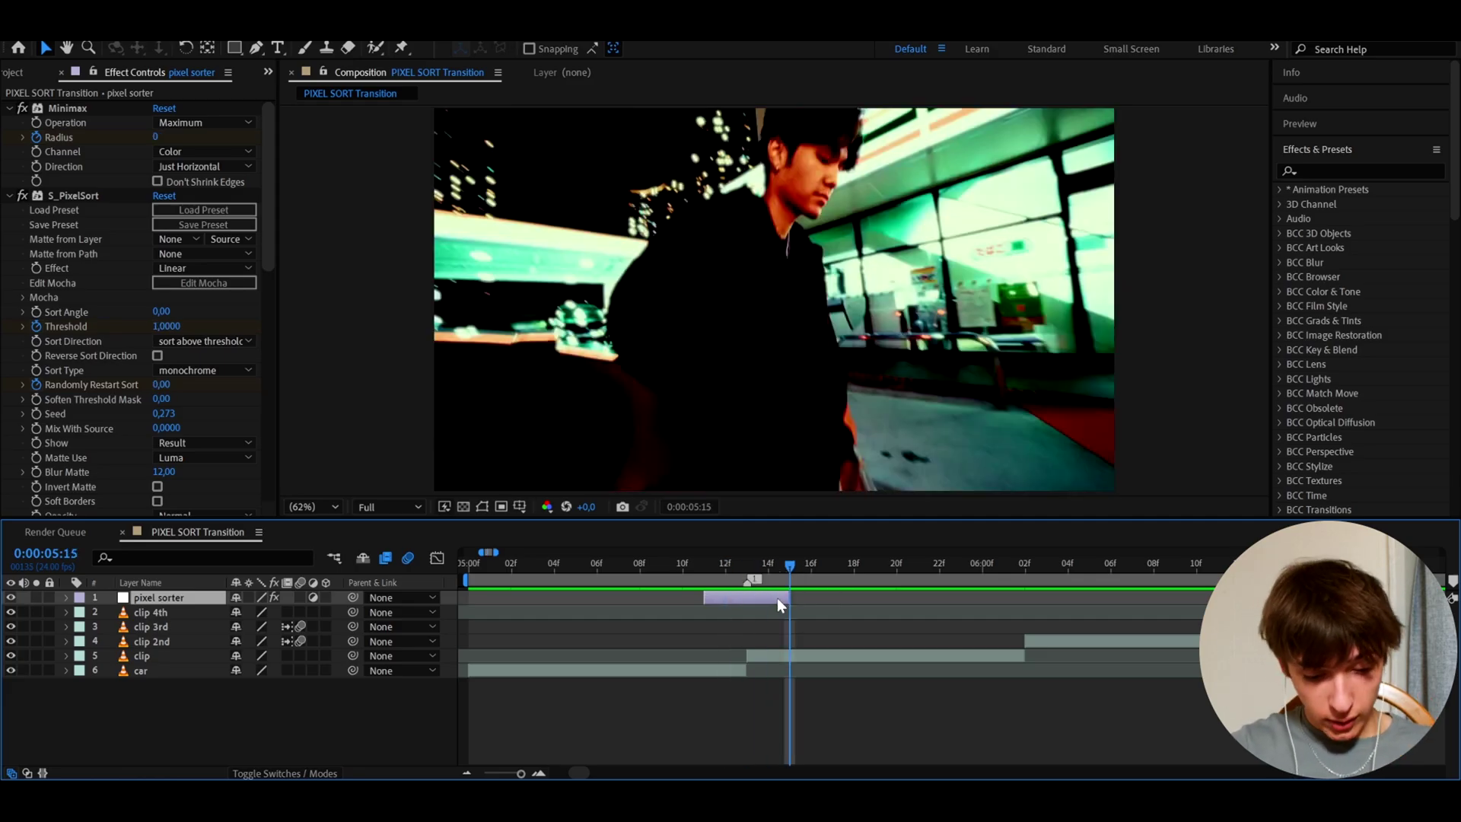
{"action": "key", "text": "ctrl+alt+y"}
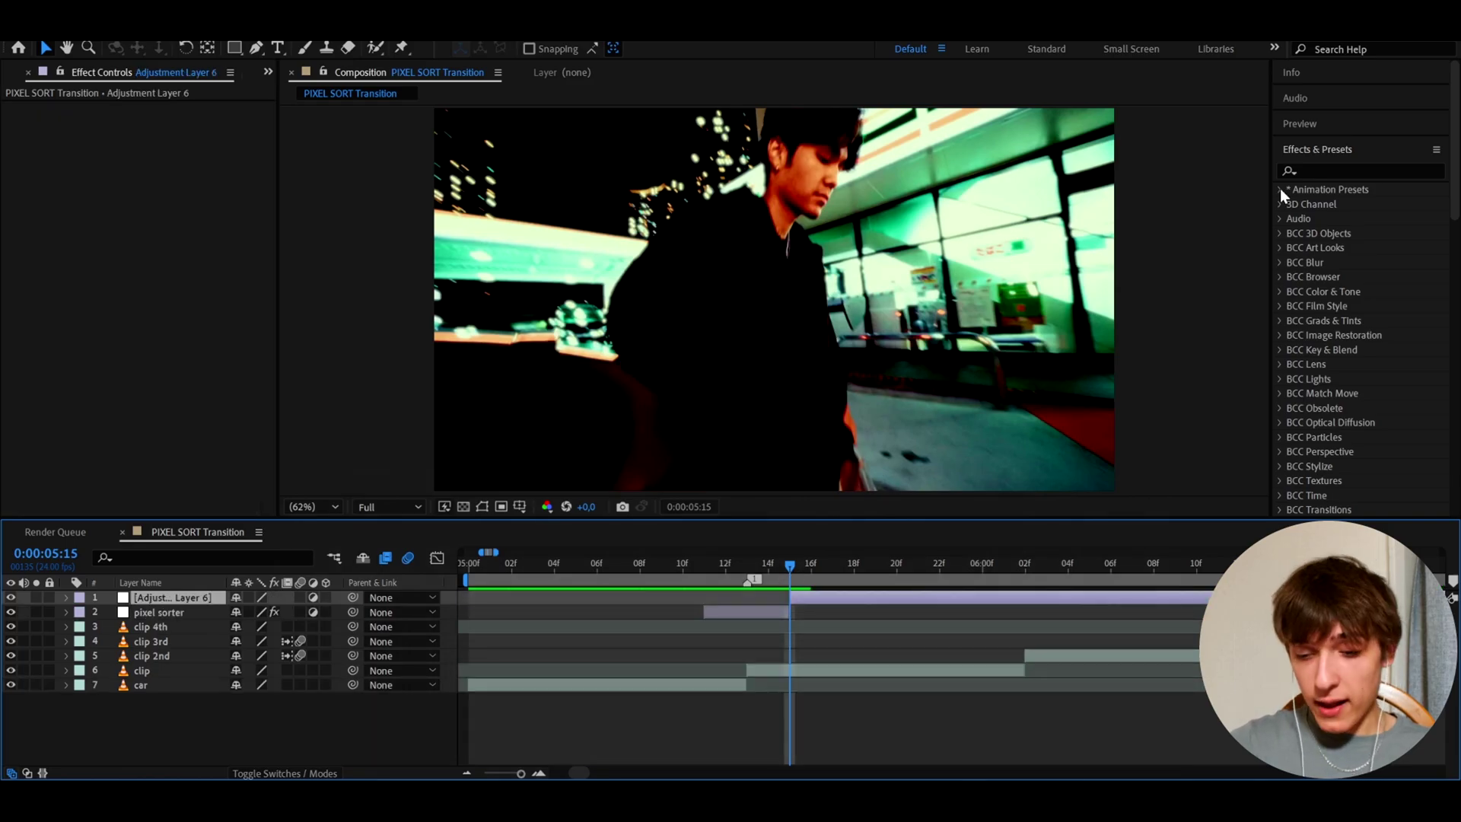
{"action": "left_click", "coordinate": [1280, 189]}
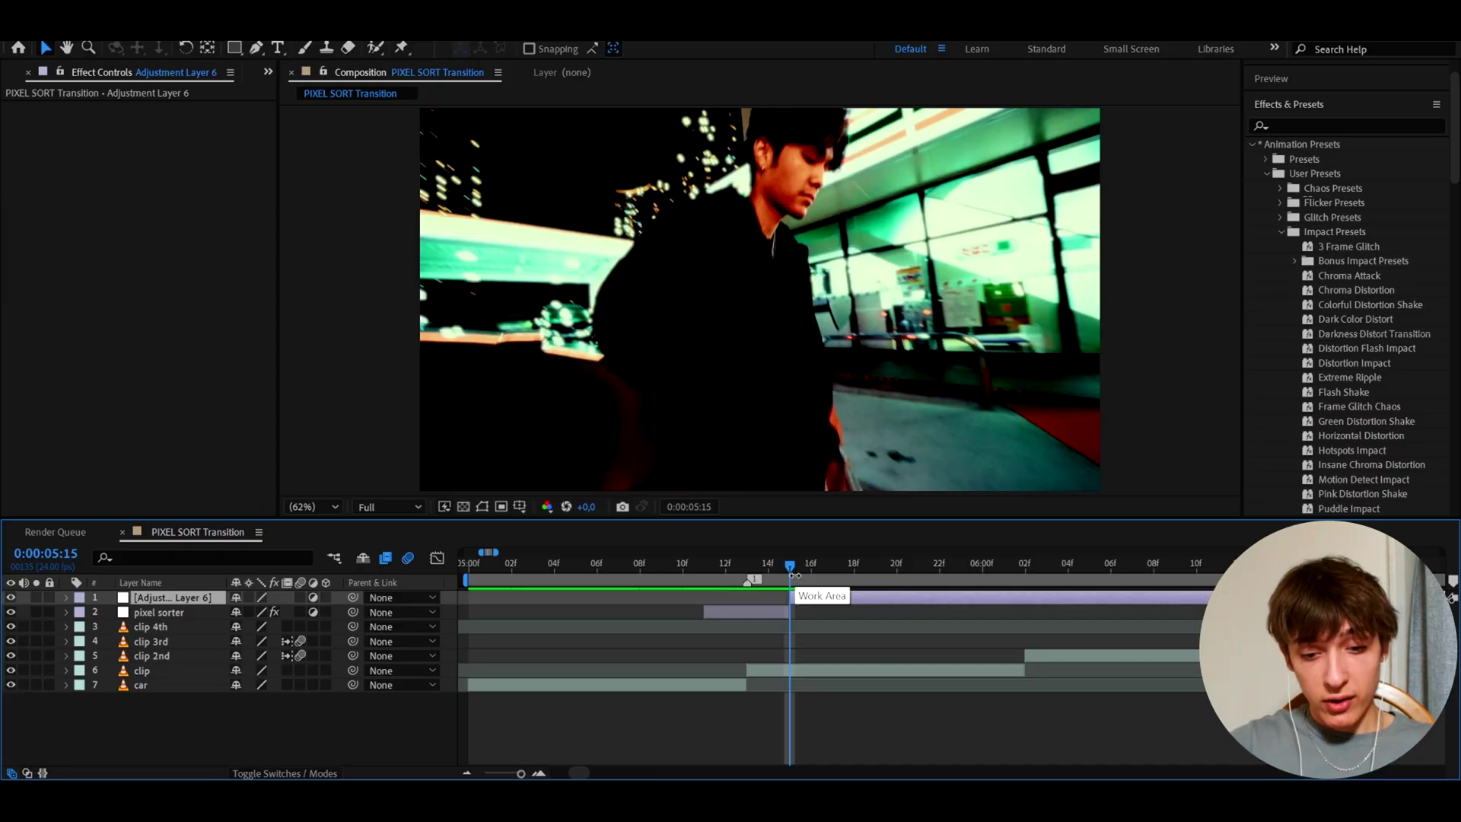
{"action": "mouse_move", "coordinate": [796, 576]}
{"action": "left_mouse_down"}
{"action": "mouse_move", "coordinate": [663, 576]}
{"action": "mouse_move", "coordinate": [783, 579]}
{"action": "left_mouse_up"}
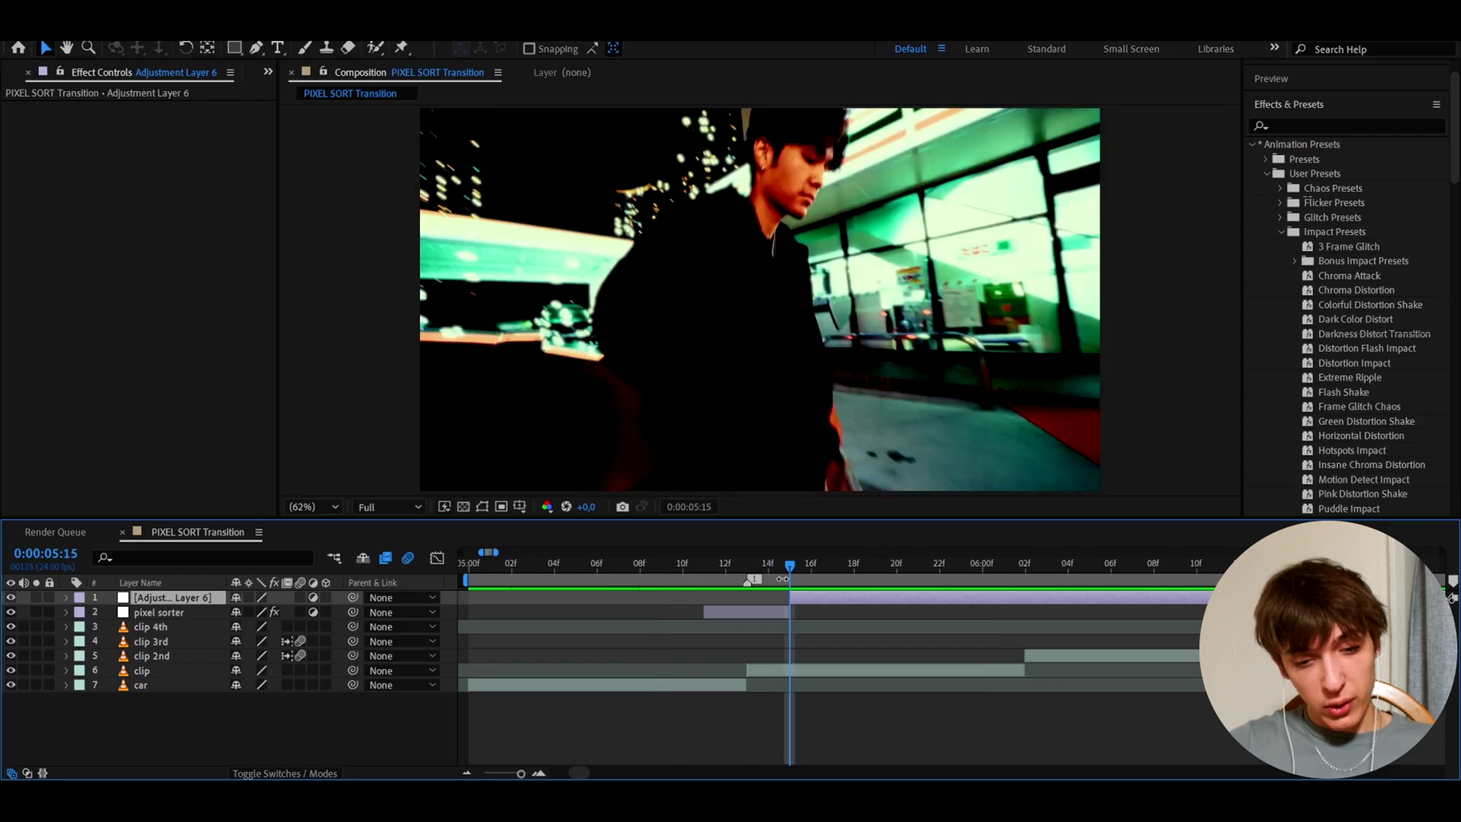
{"action": "left_click_drag", "start_coordinate": [1339, 376], "coordinate": [806, 603]}
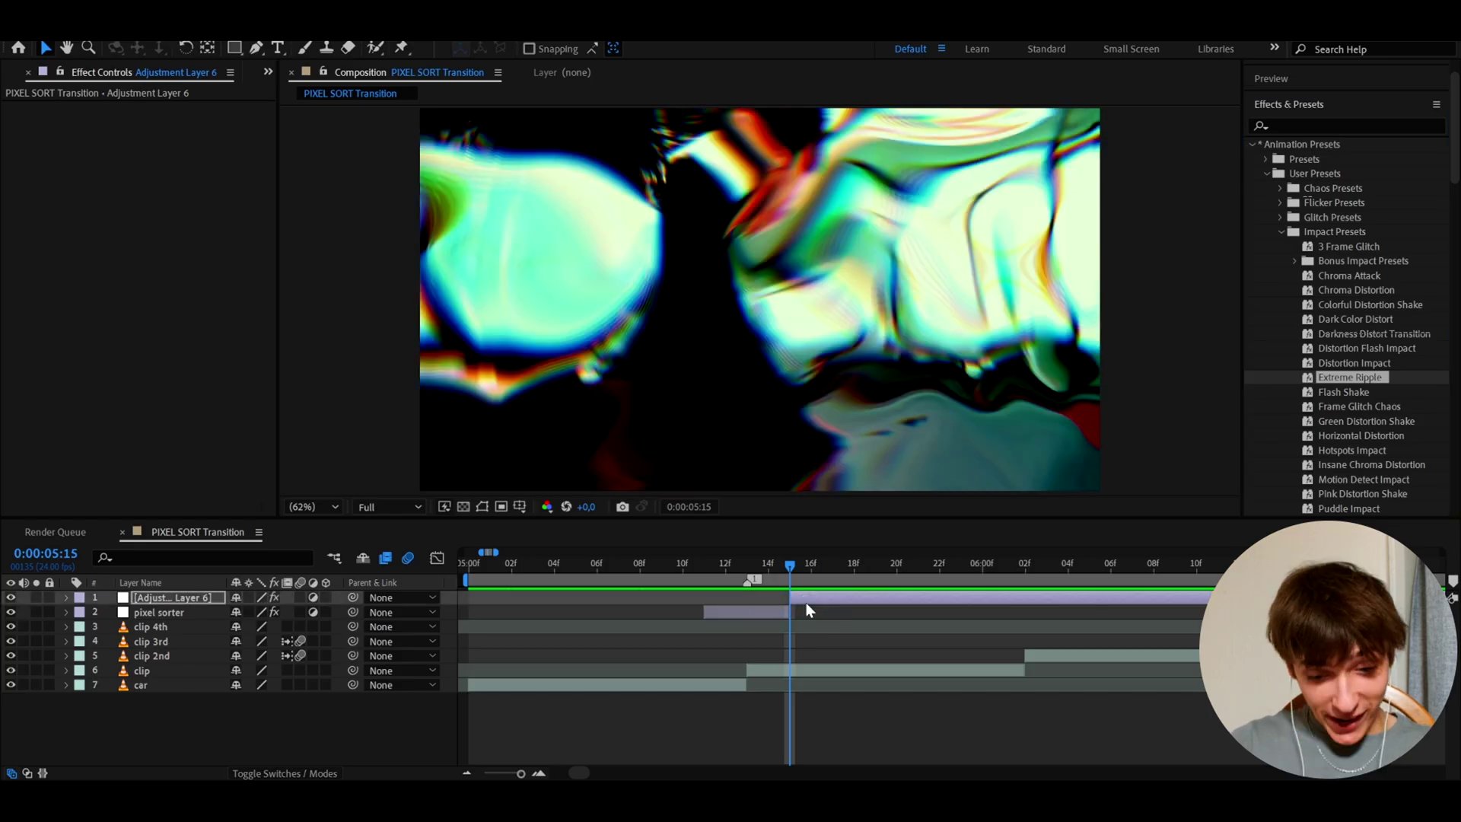
{"action": "left_click", "coordinate": [806, 671]}
{"action": "left_click_drag", "start_coordinate": [791, 568], "coordinate": [656, 587]}
- Duplicate the pixel sorter layer and slide the copy to start at 0:00:06:00
{"action": "key", "text": "space"}
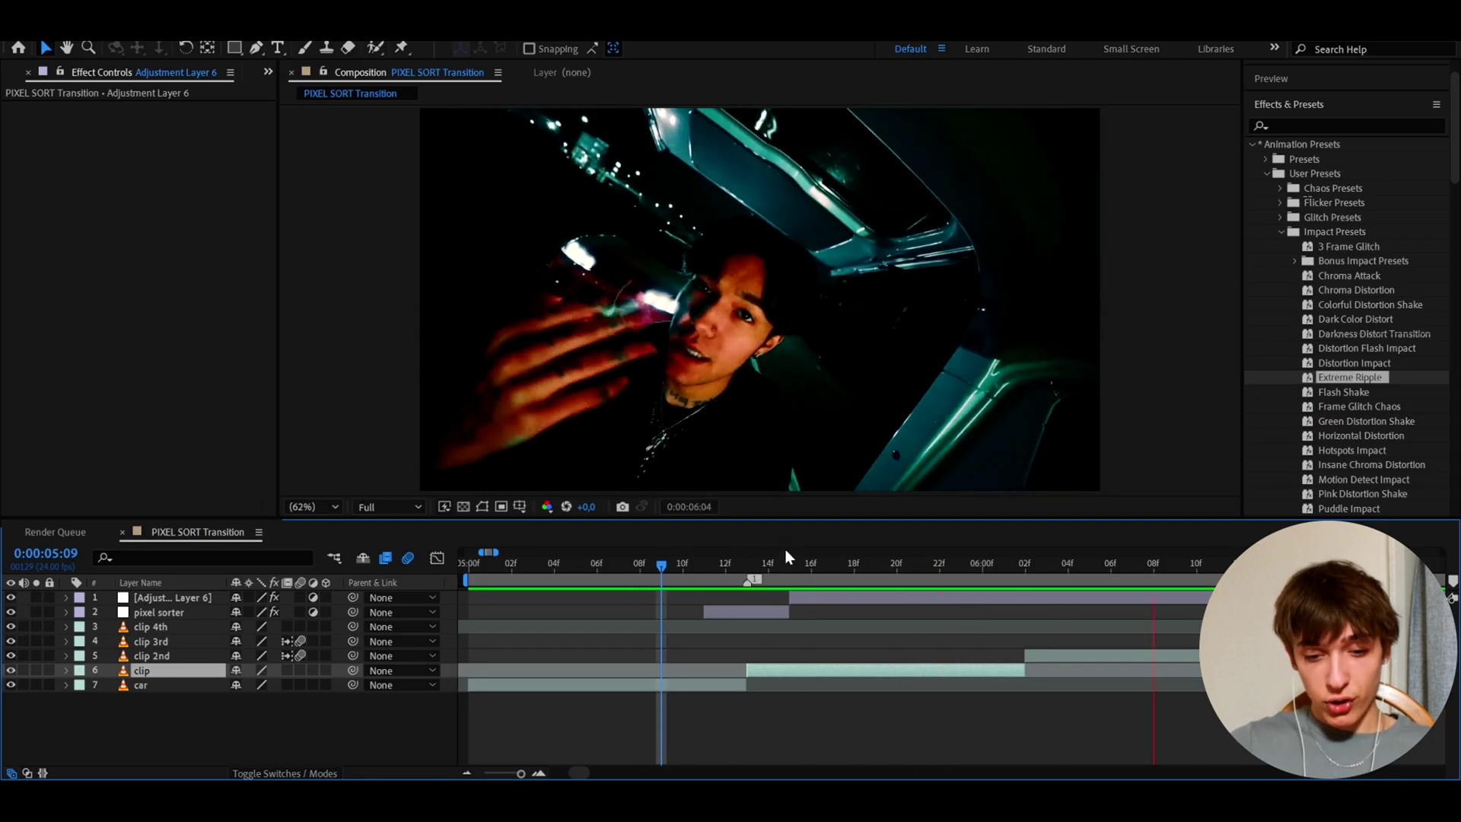
{"action": "key", "text": "space"}
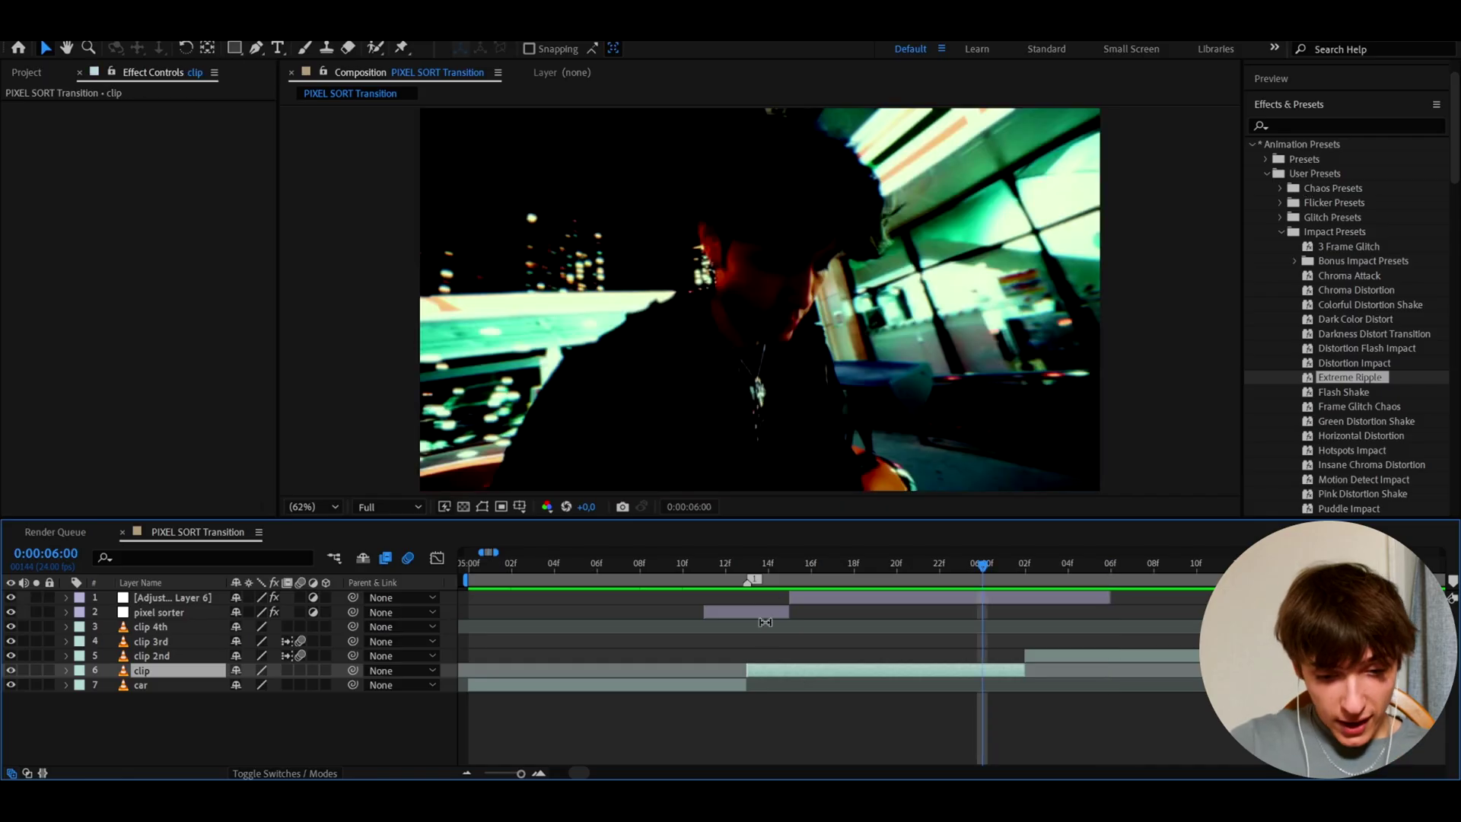
{"action": "left_click", "coordinate": [760, 612]}
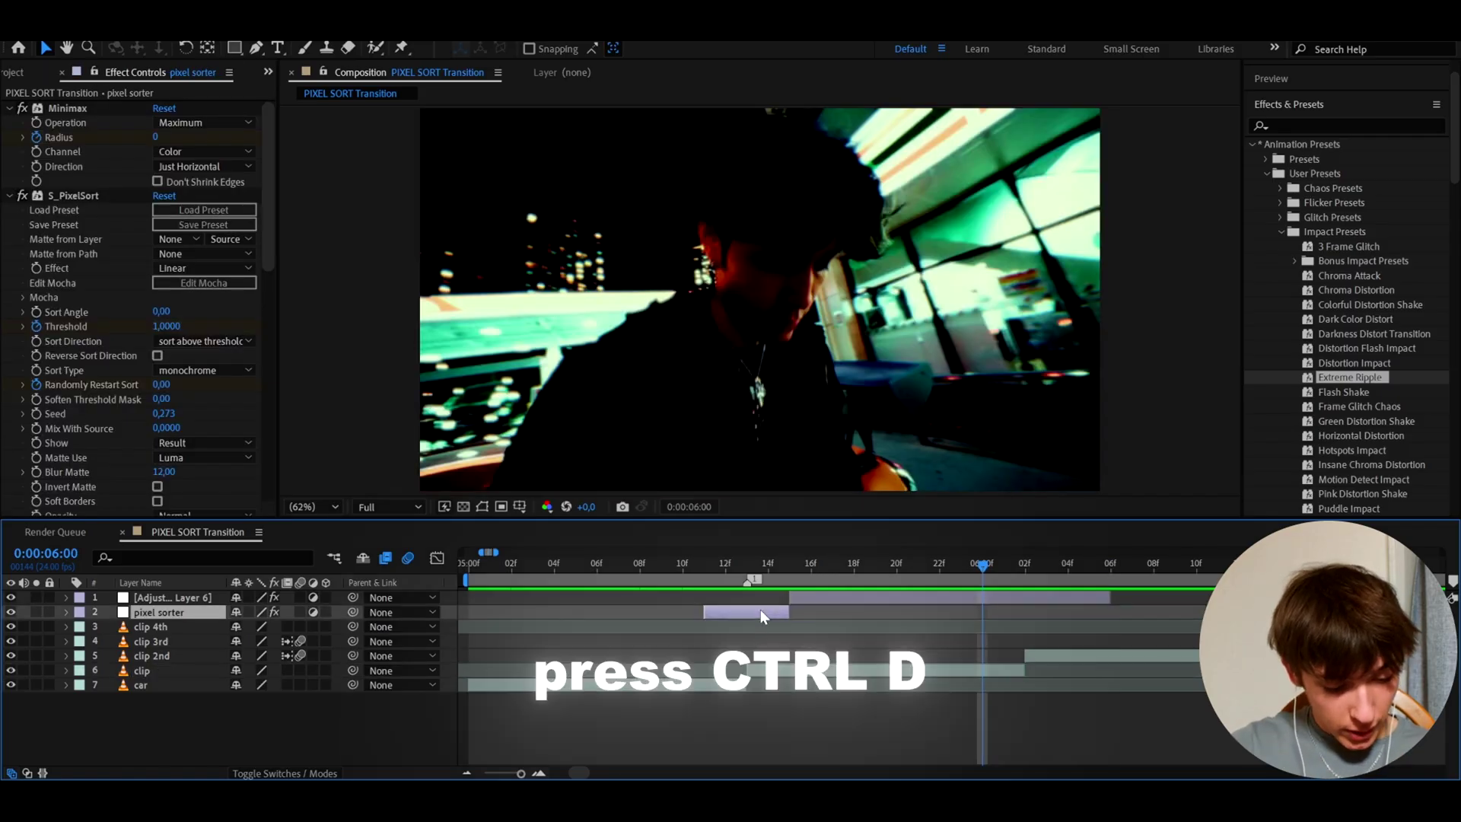
{"action": "key", "text": "ctrl+d"}
{"action": "left_click_drag", "start_coordinate": [760, 609], "coordinate": [1077, 567]}
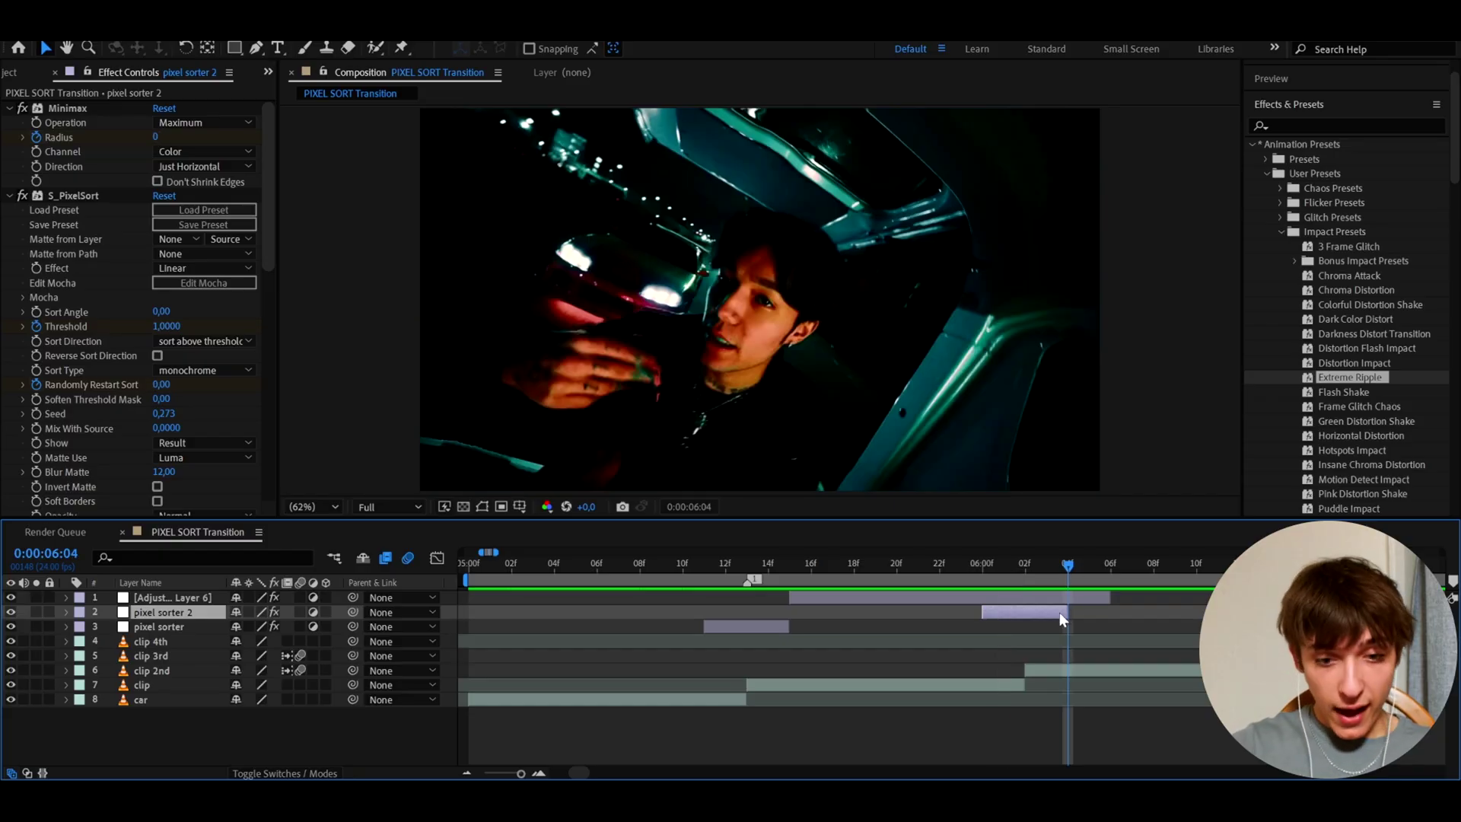
- Add an adjustment layer at 0:00:06:04 with the Frame Glitch Chaos preset and preview the glitch
{"action": "key", "text": "ctrl+alt+y"}
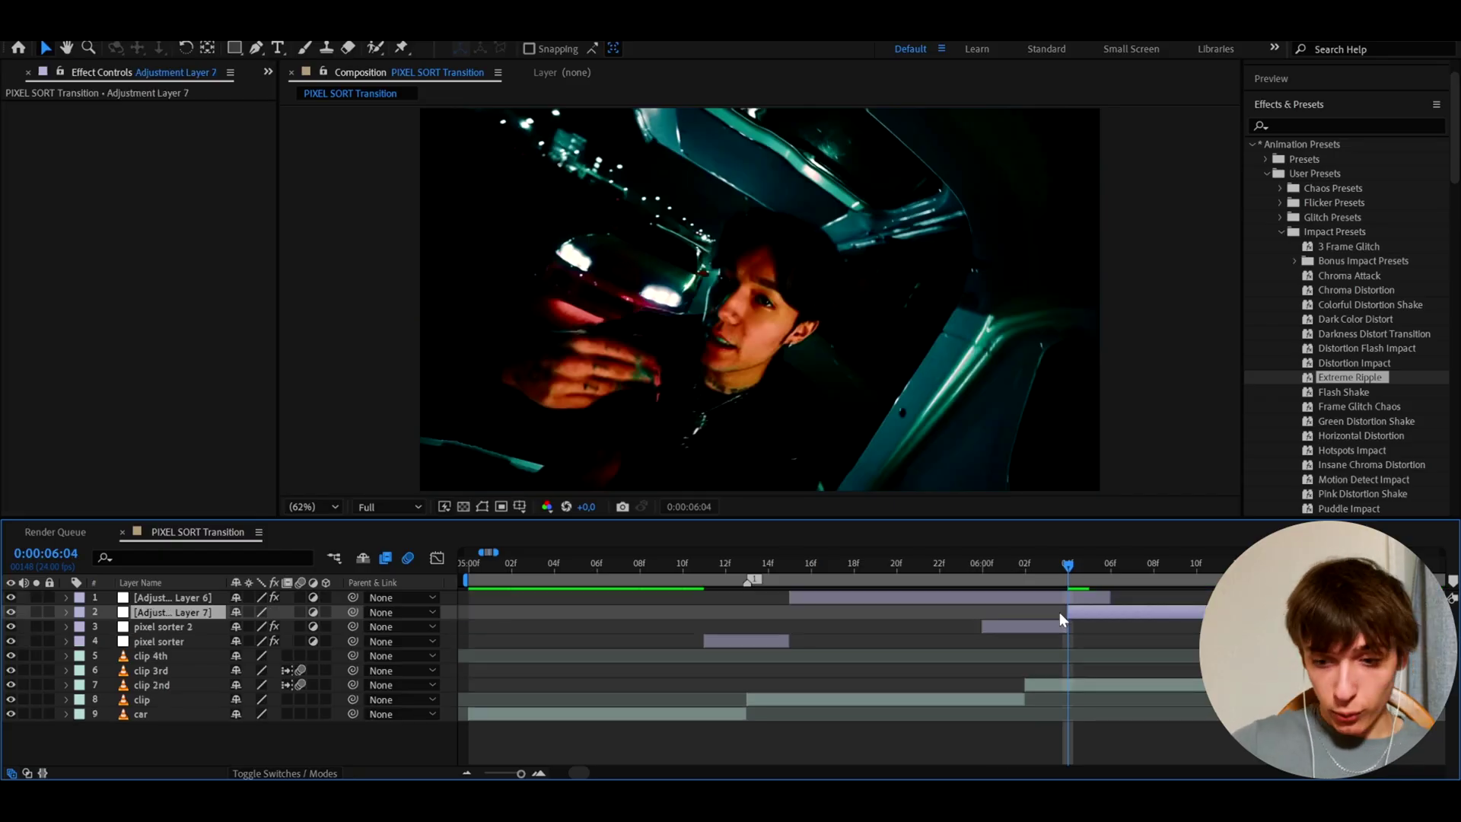
{"action": "left_click", "coordinate": [1330, 404]}
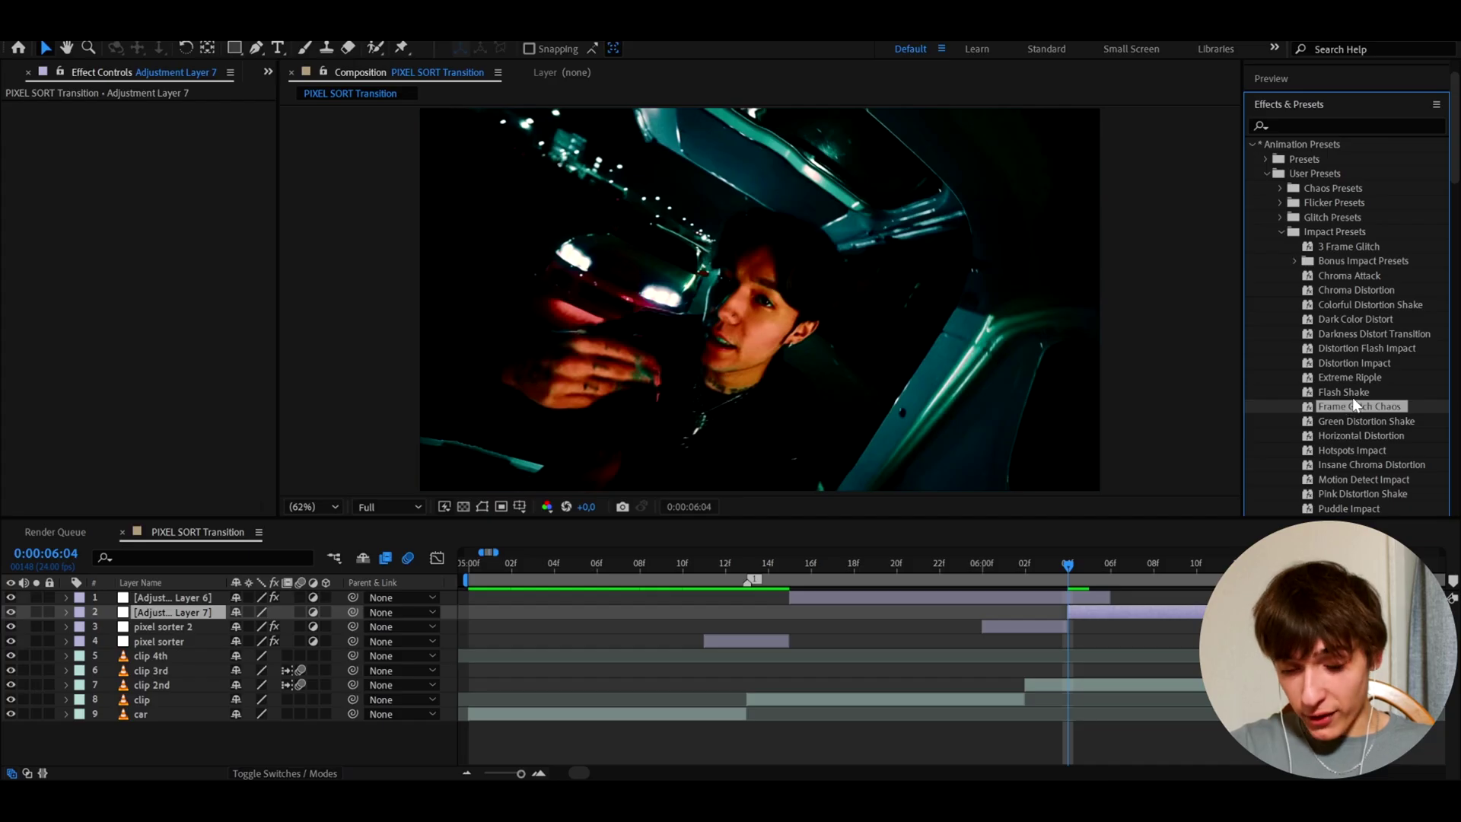
{"action": "left_click_drag", "start_coordinate": [1353, 397], "coordinate": [1092, 612]}
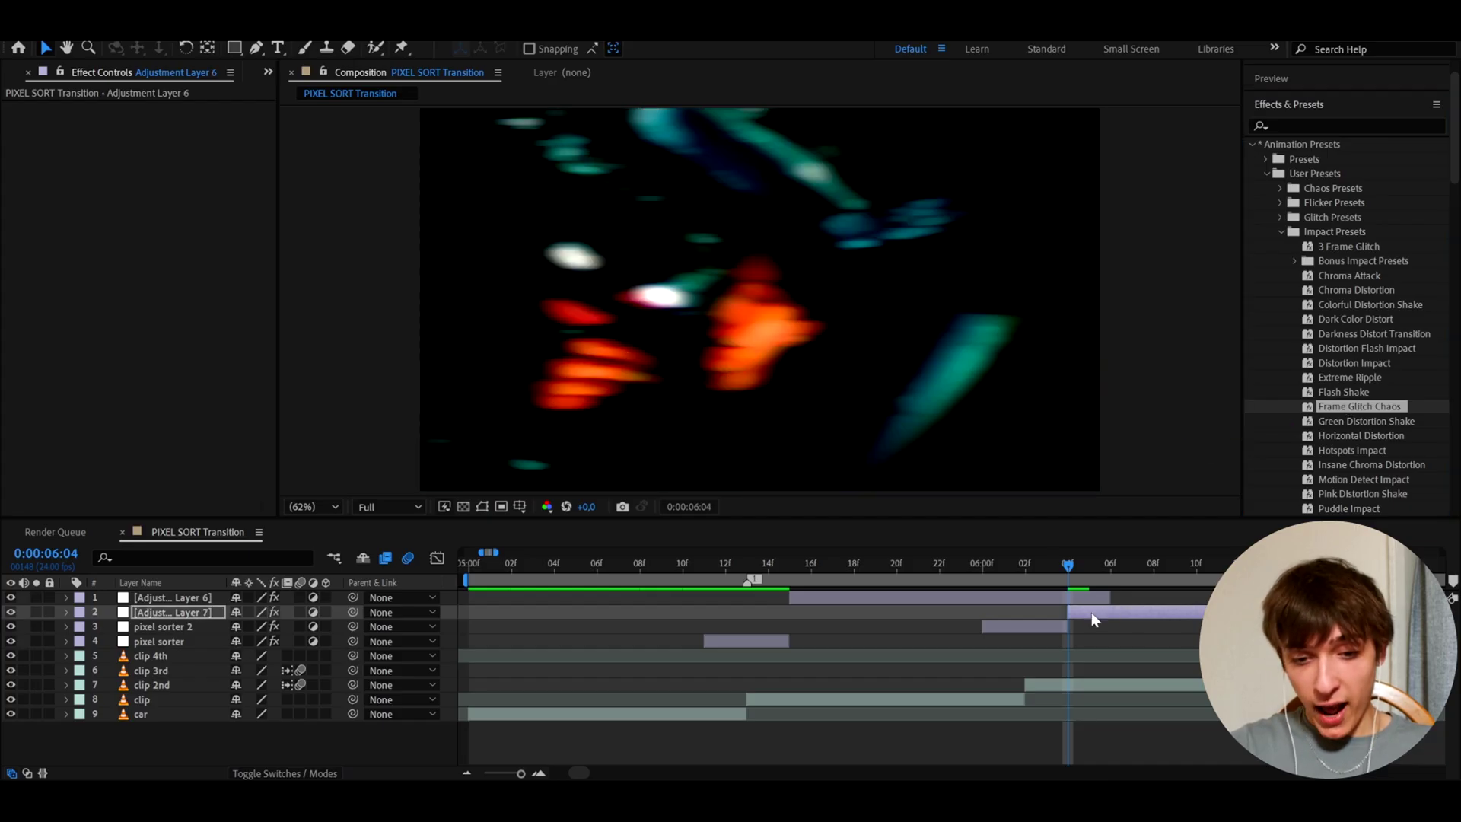
{"action": "left_click", "coordinate": [1075, 563]}
{"action": "key", "text": "space"}
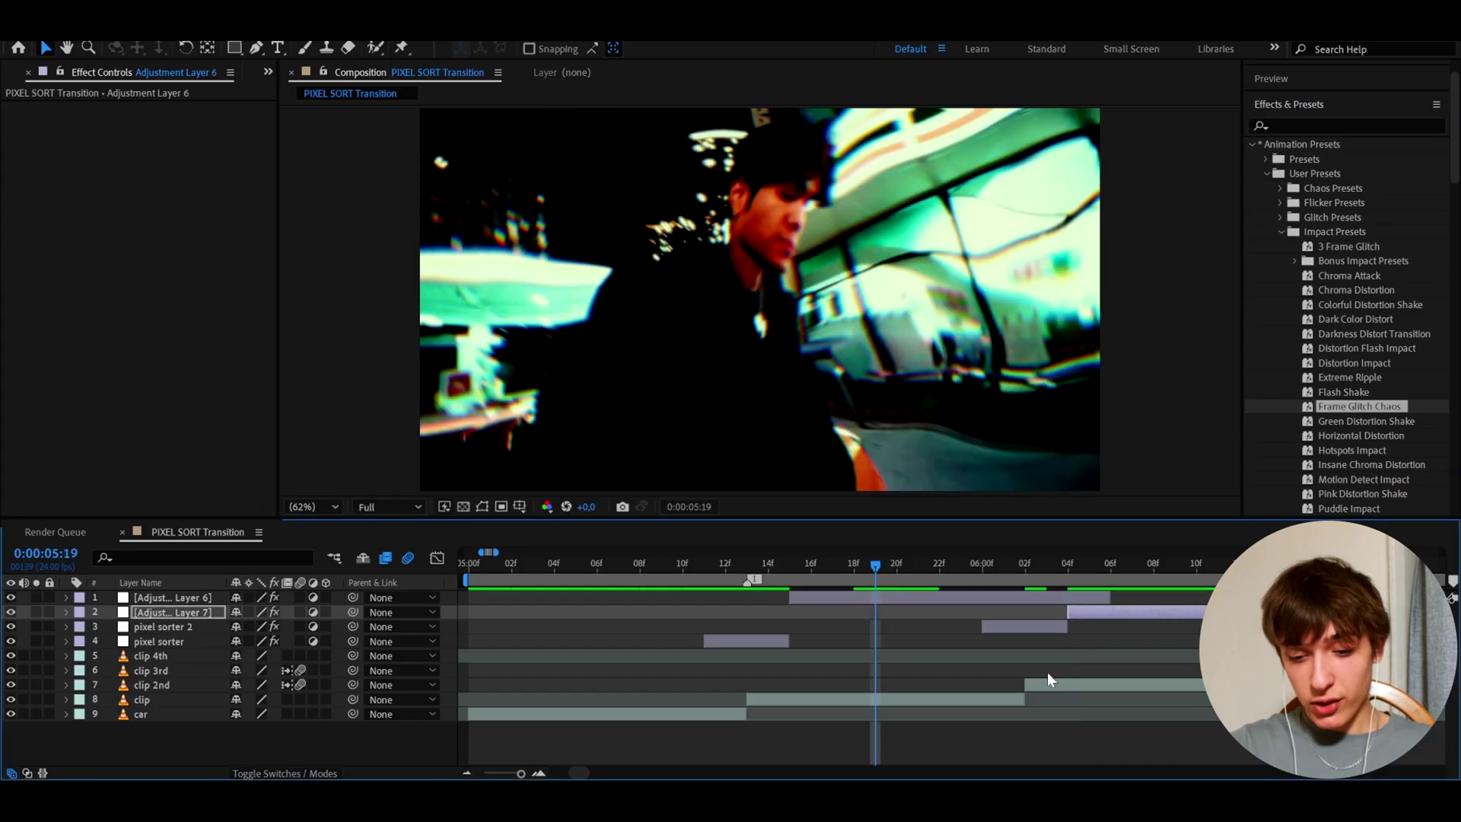
{"action": "left_click", "coordinate": [1046, 682]}
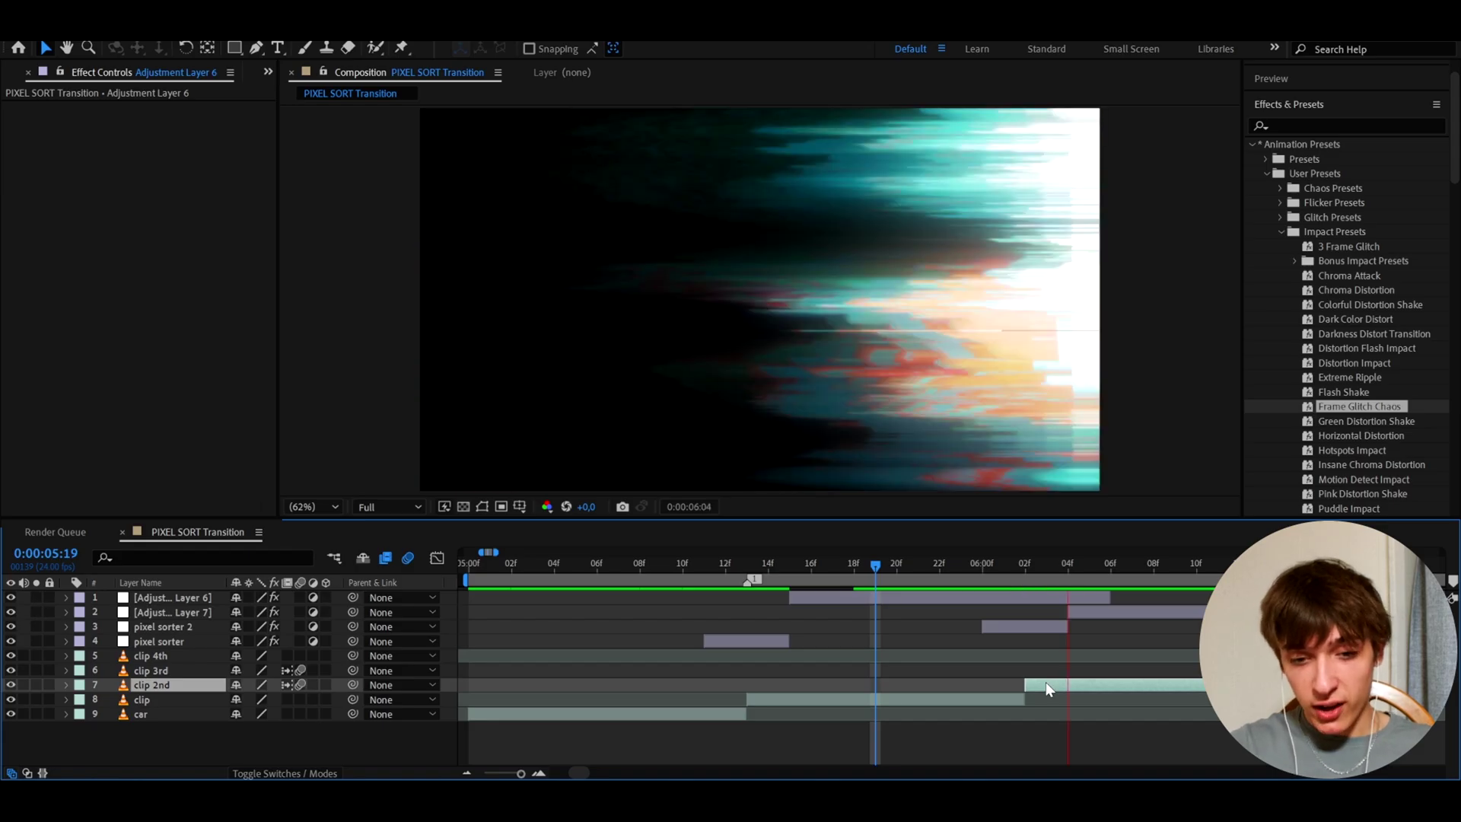
{"action": "scroll", "coordinate": [1045, 682], "scroll_direction": "down", "scroll_amount": 2}
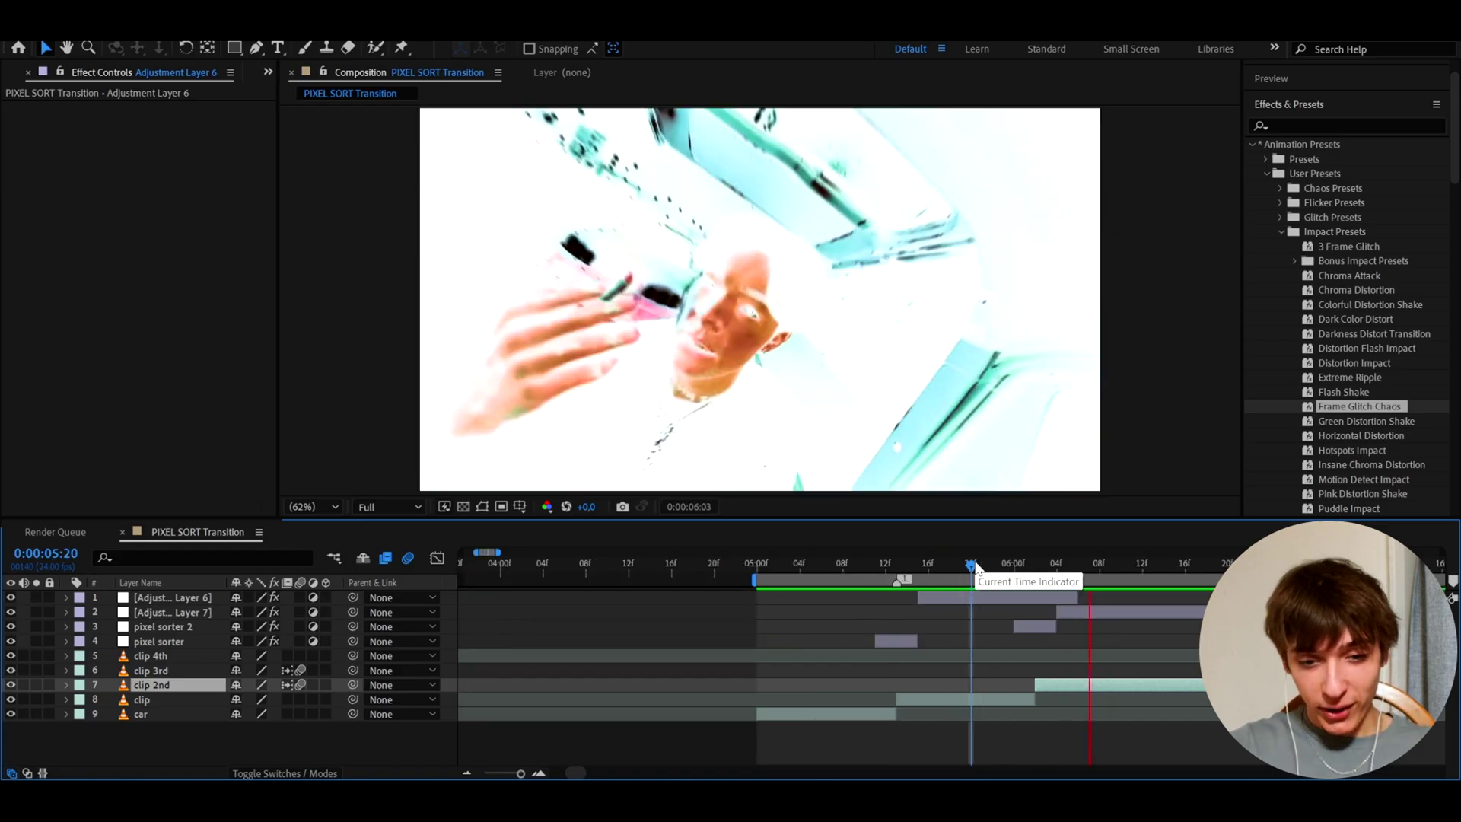
{"action": "left_click_drag", "start_coordinate": [975, 570], "coordinate": [1186, 565]}
- Move the third pixel sorter copy later in the transition, comparing with Minimax turned off
{"action": "left_click", "coordinate": [1035, 627]}
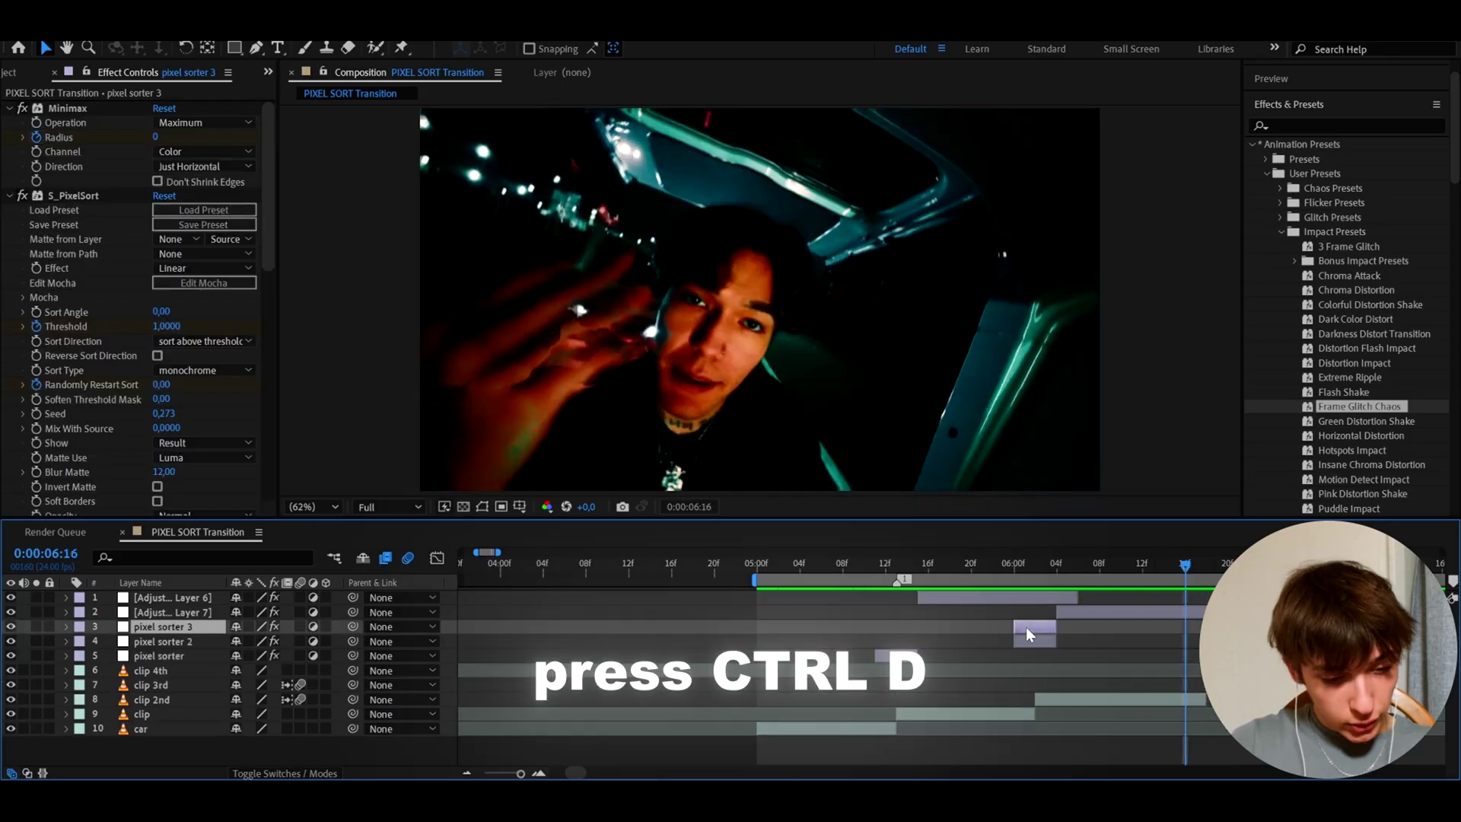
{"action": "left_click_drag", "start_coordinate": [1025, 627], "coordinate": [1199, 633]}
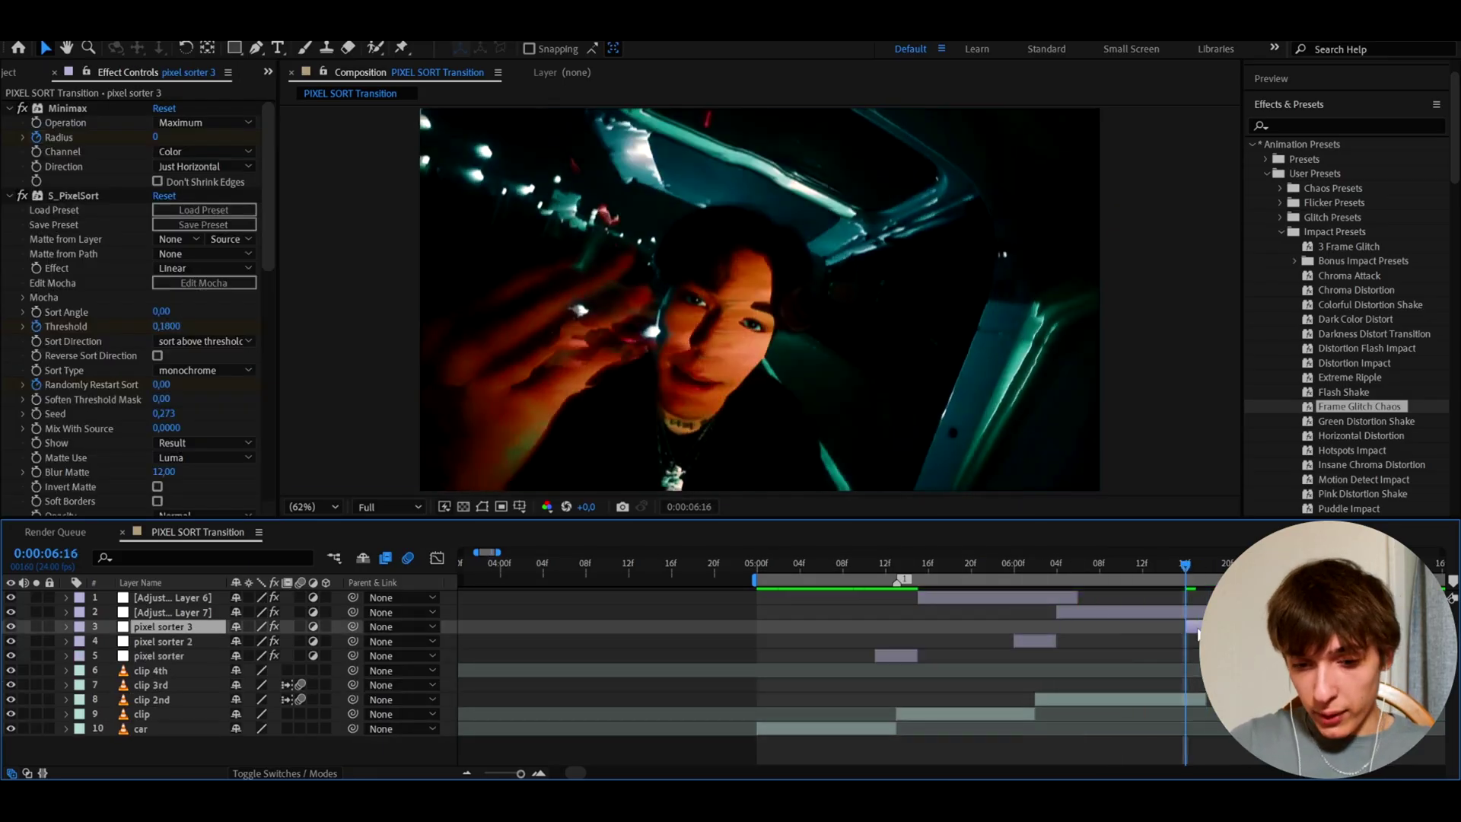
{"action": "scroll", "coordinate": [1198, 633], "scroll_direction": "up", "scroll_amount": 3}
{"action": "left_click", "coordinate": [1226, 564]}
{"action": "scroll", "coordinate": [1195, 664], "scroll_direction": "down", "scroll_amount": 3}
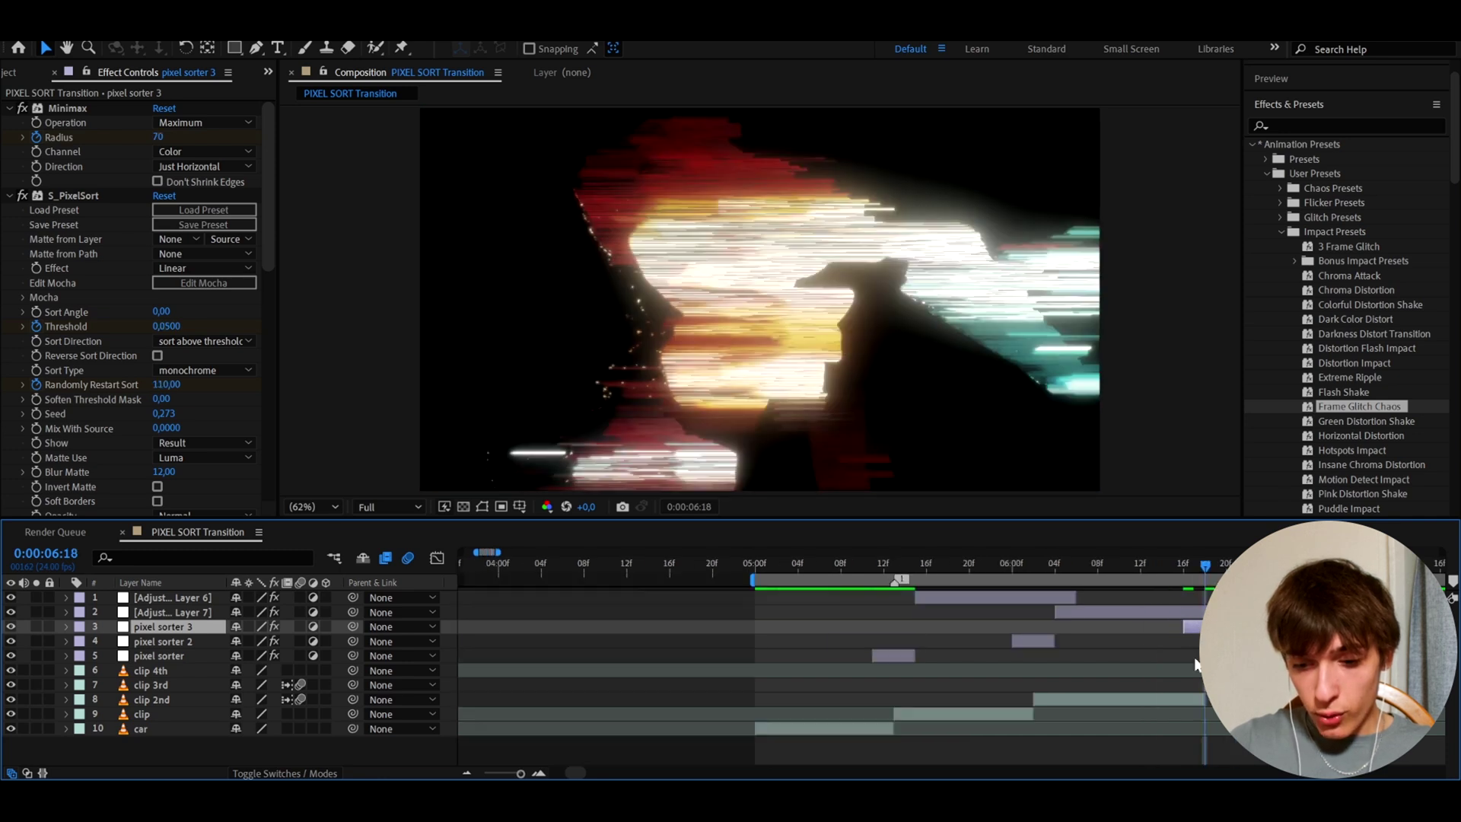
{"action": "left_click", "coordinate": [22, 108]}
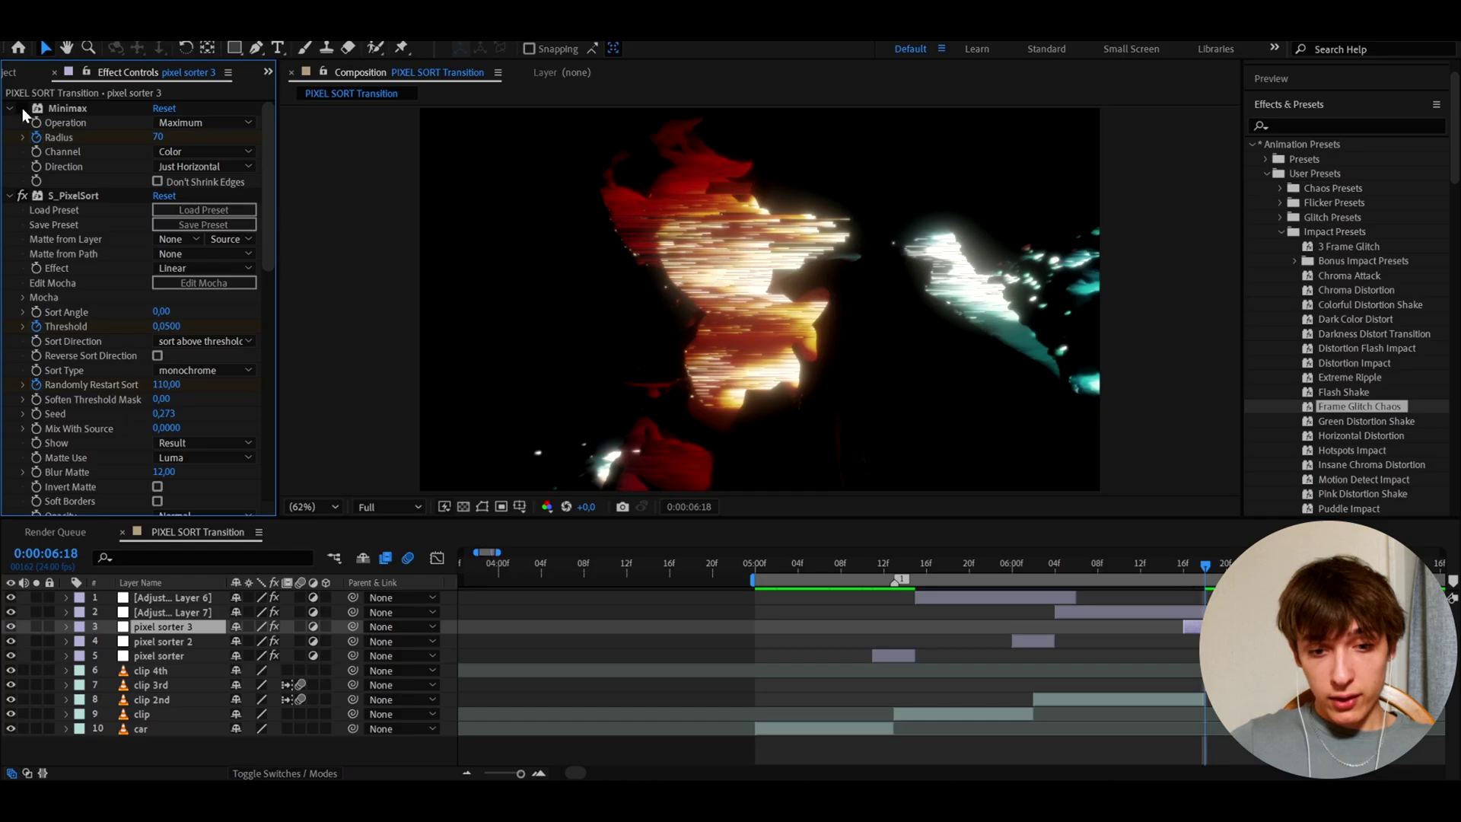
{"action": "left_click", "coordinate": [1195, 564]}
{"action": "key", "text": "Page_Up"}
{"action": "key", "text": "Page_Up"}
{"action": "key", "text": "Page_Up"}
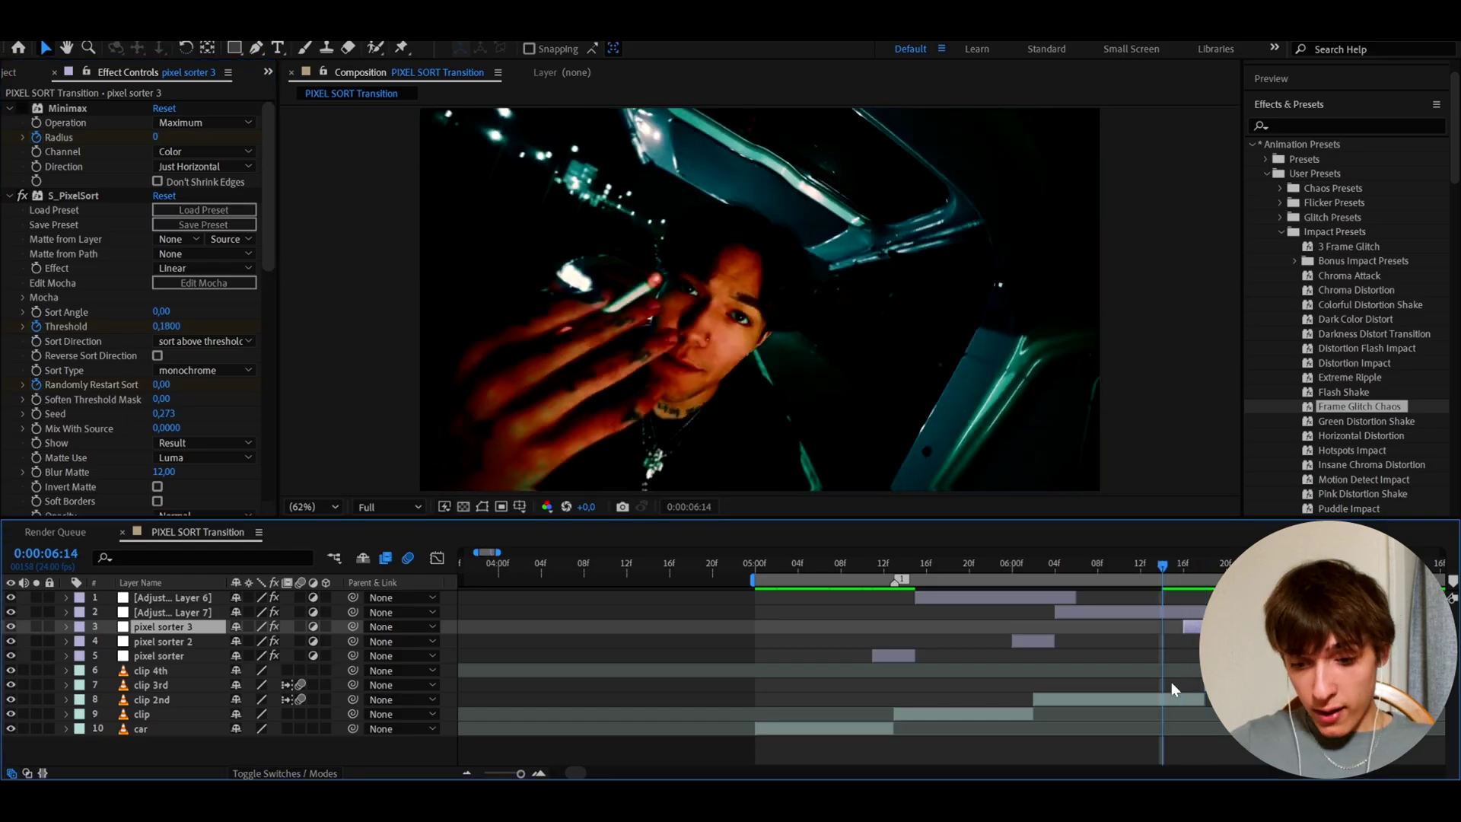
{"action": "scroll", "coordinate": [1172, 682], "scroll_direction": "up", "scroll_amount": 2}
{"action": "scroll", "coordinate": [1171, 681], "scroll_direction": "up", "scroll_amount": 2}
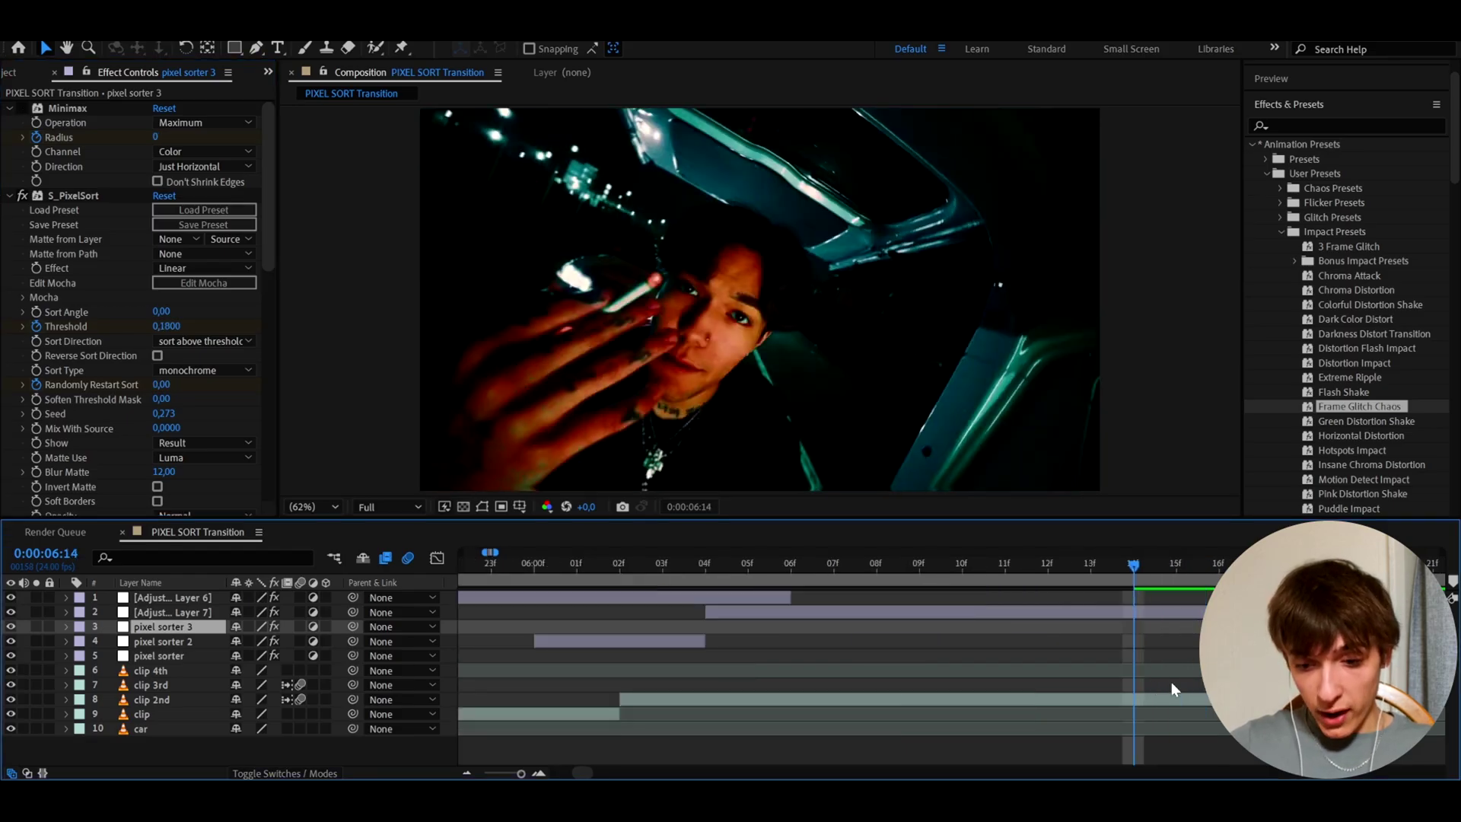
- Set pixel sorter 3's Threshold keyframe at 0:00:06:12 to 0.4 and check the softer sort
{"action": "key", "text": "u"}
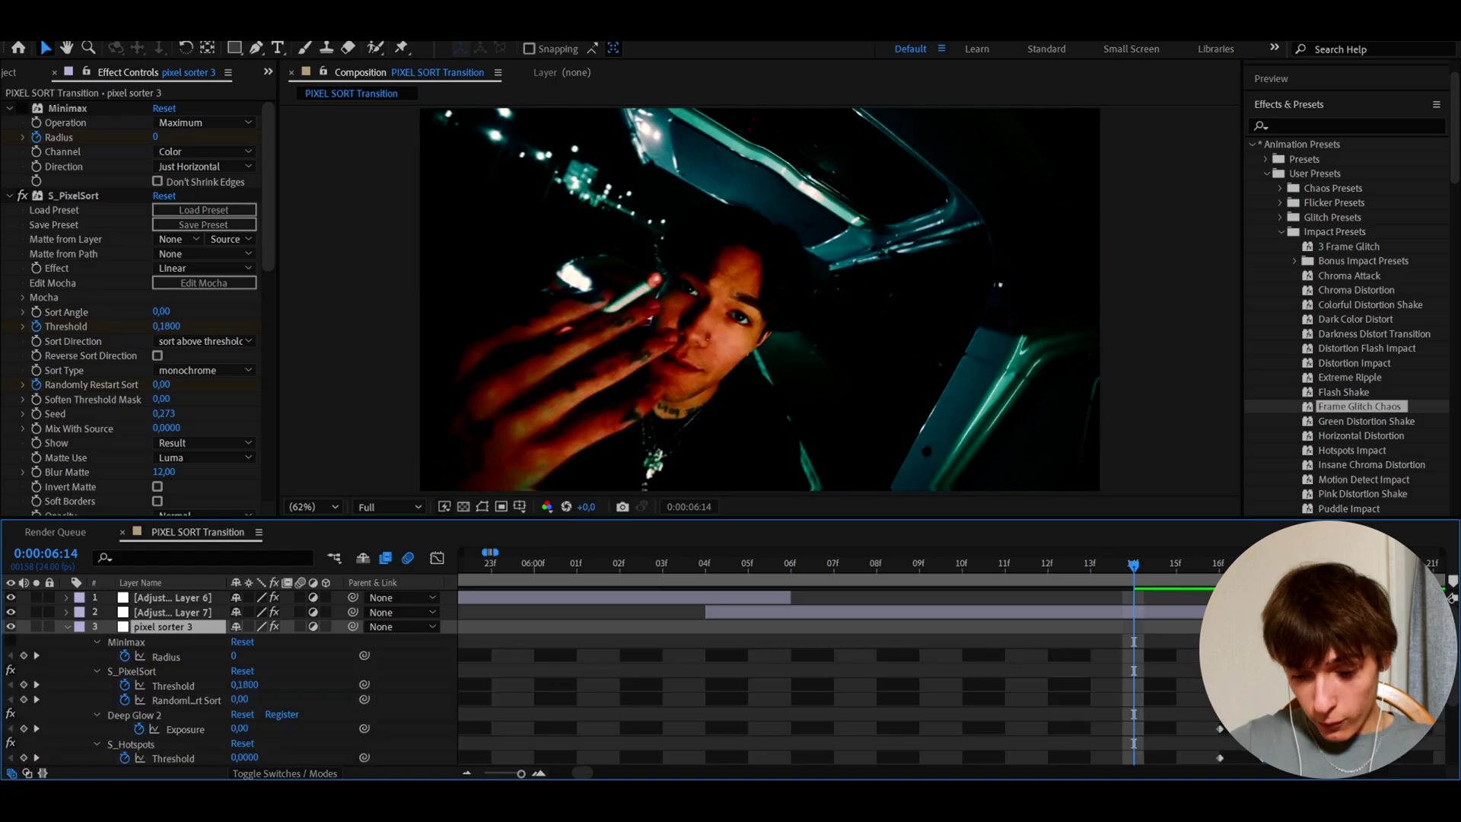
{"action": "scroll", "coordinate": [1156, 627], "scroll_direction": "down", "scroll_amount": 2}
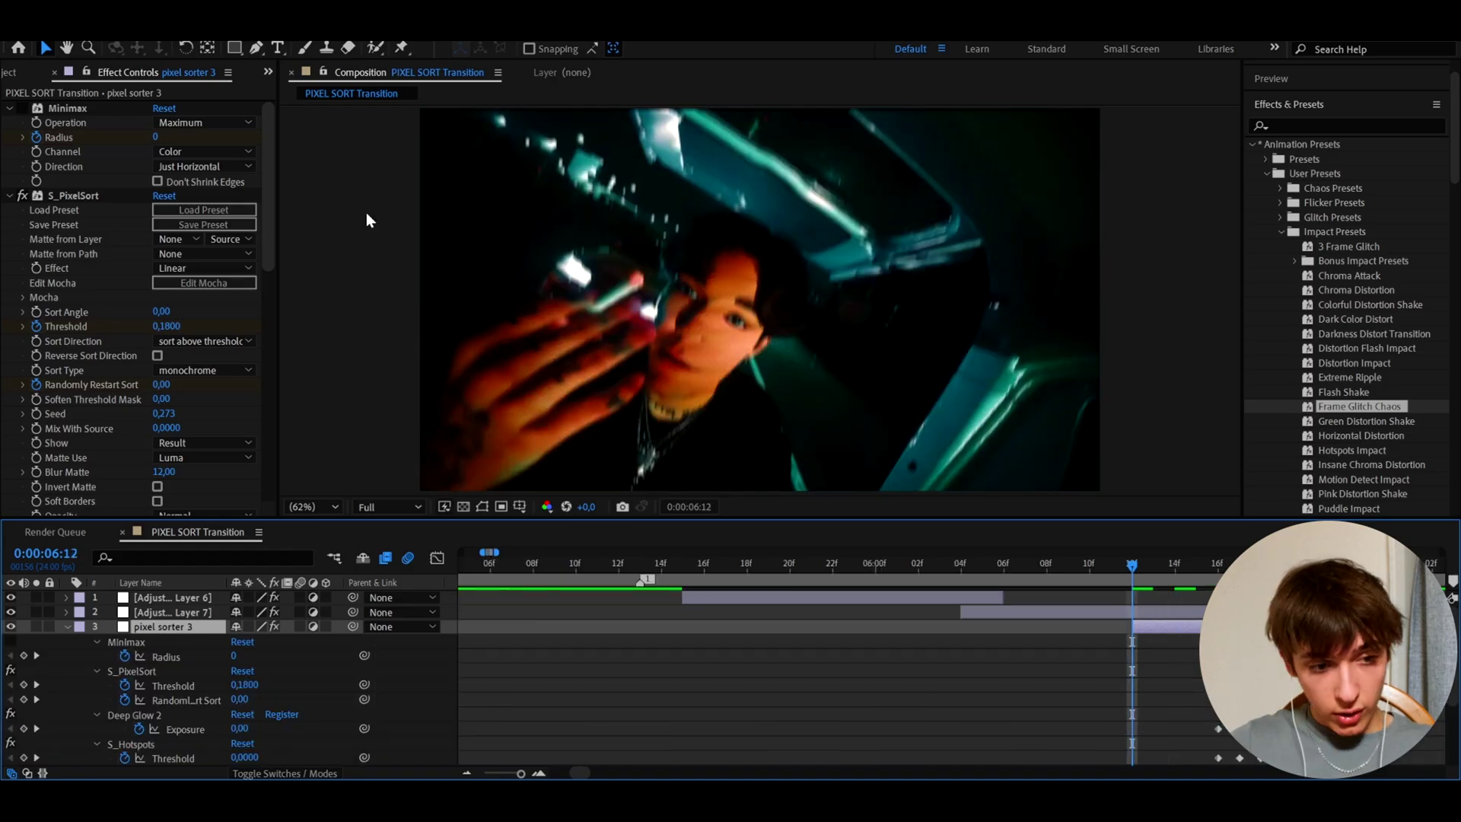
{"action": "left_click", "coordinate": [168, 321]}
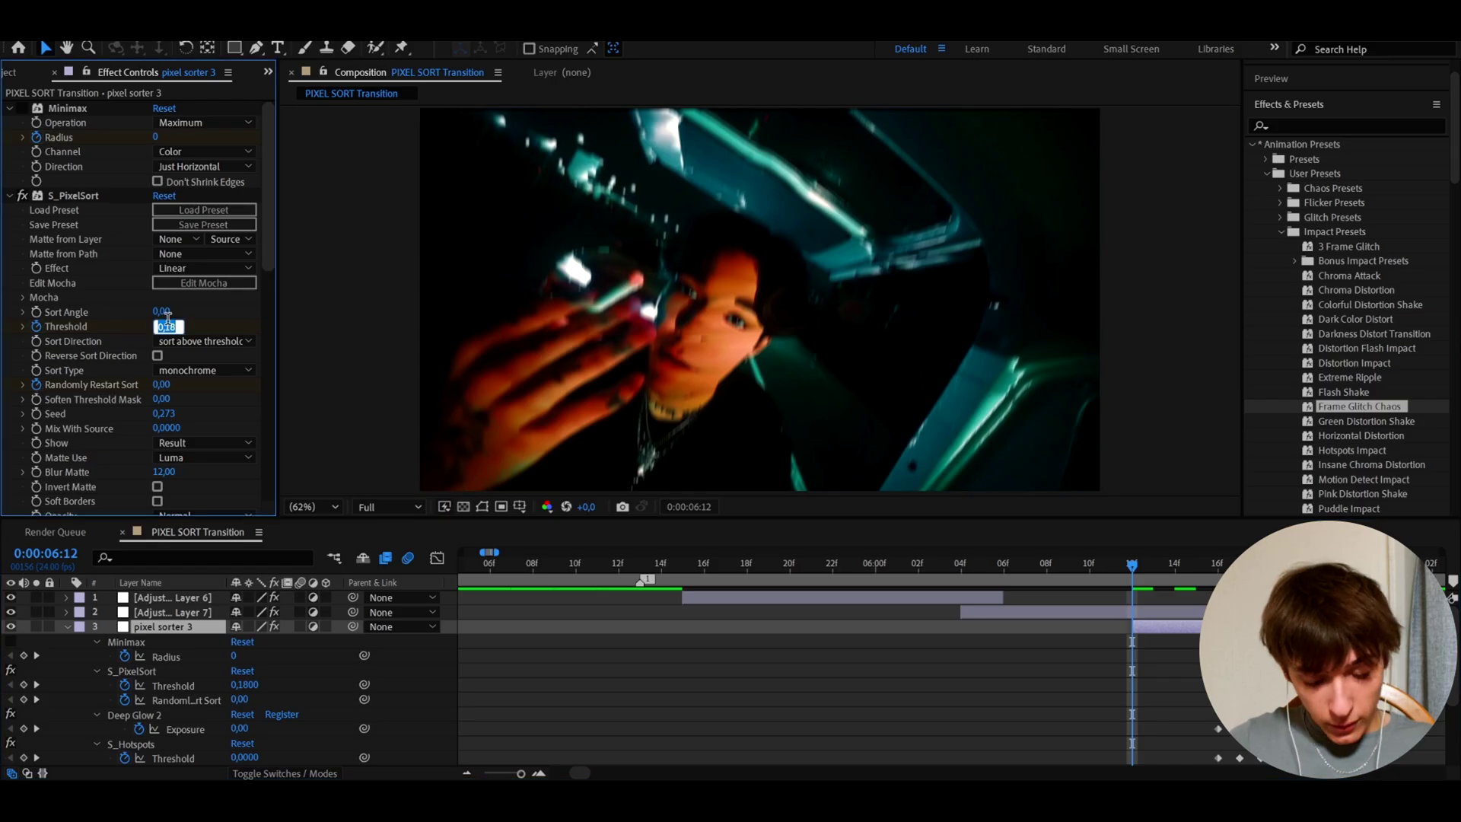
{"action": "type", "text": "0.4"}
{"action": "key", "text": "Return"}
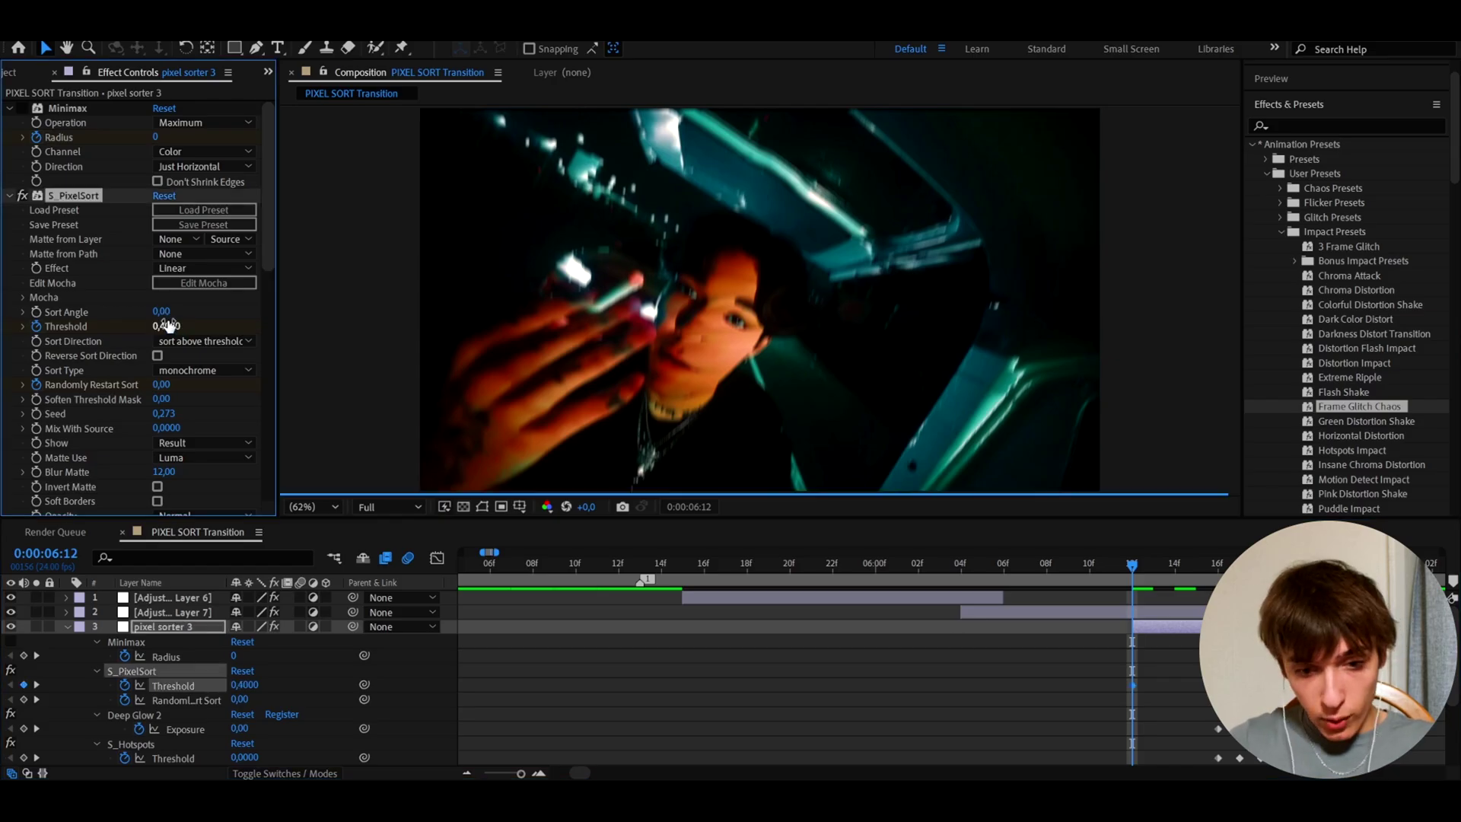
{"action": "left_click", "coordinate": [1154, 567]}
{"action": "left_click_drag", "start_coordinate": [1172, 569], "coordinate": [1260, 569]}
{"action": "left_click", "coordinate": [1294, 611]}
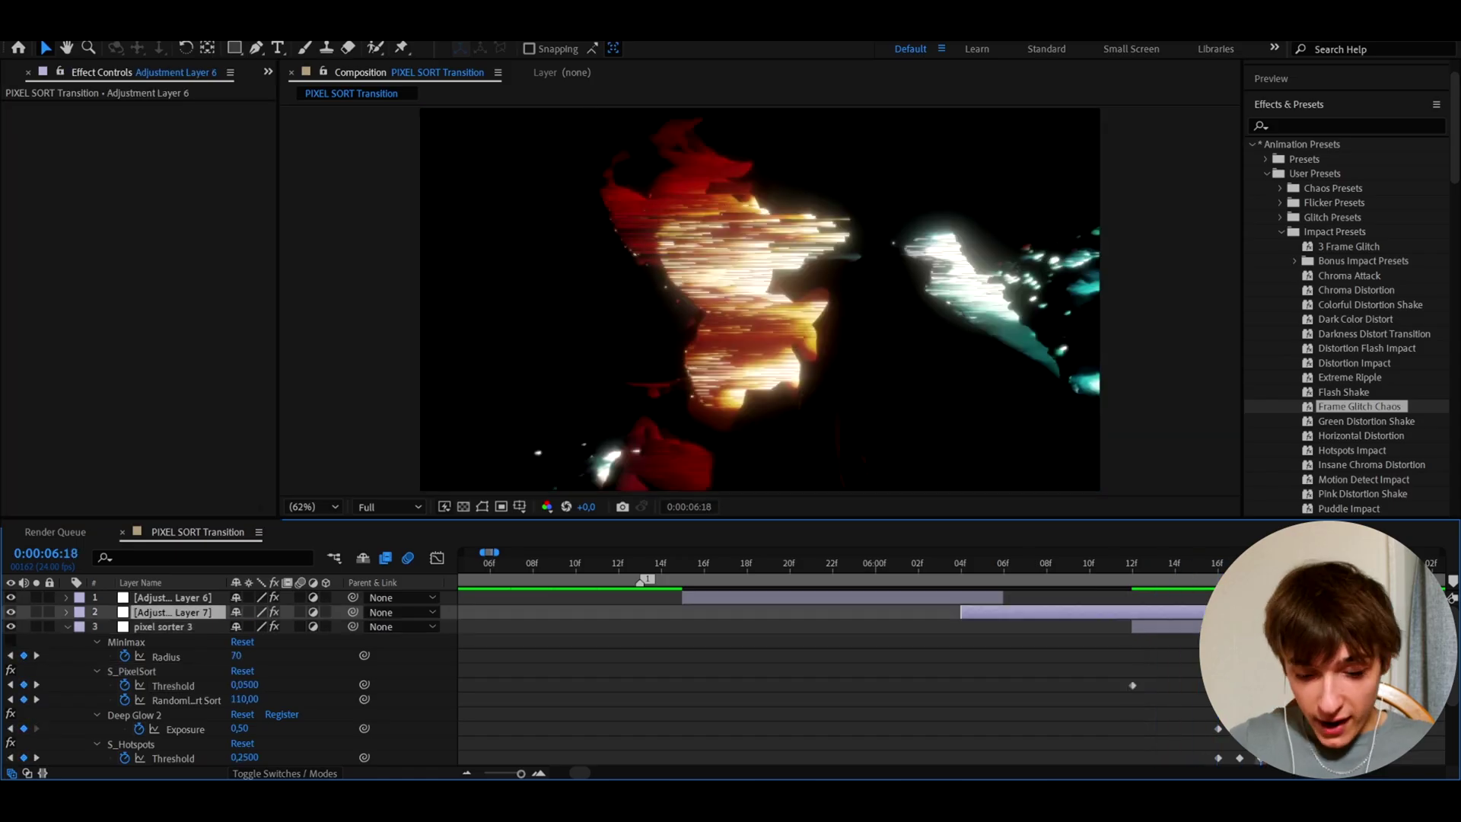
- Add Adjustment Layer 8 with the Warp Transition preset and preview it from 0:00:05:23
{"action": "key", "text": "ctrl+alt+y"}
{"action": "key", "text": "j"}
{"action": "scroll", "coordinate": [1347, 510], "scroll_direction": "down", "scroll_amount": 3}
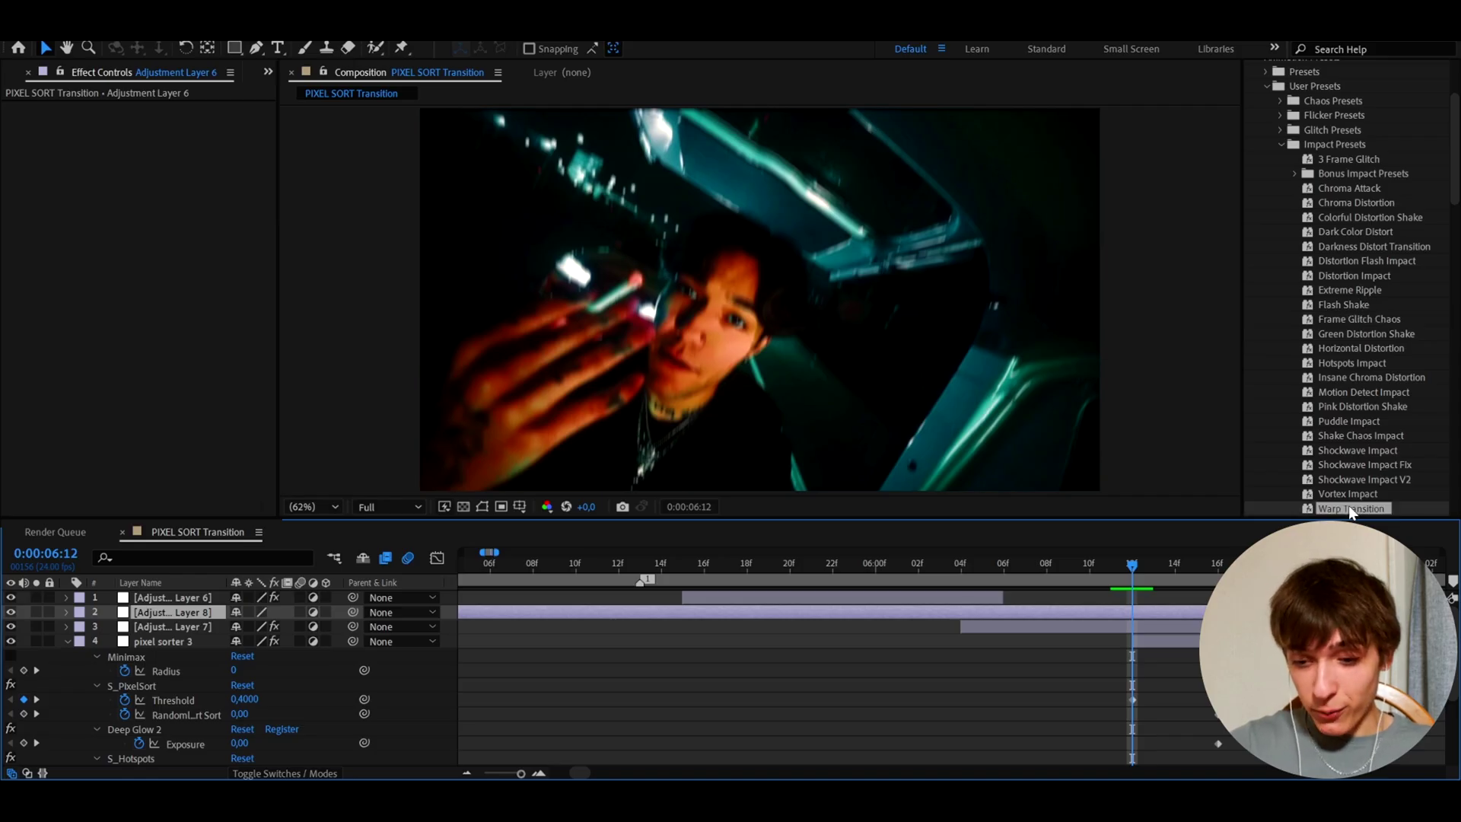
{"action": "left_click_drag", "start_coordinate": [1348, 508], "coordinate": [1131, 613]}
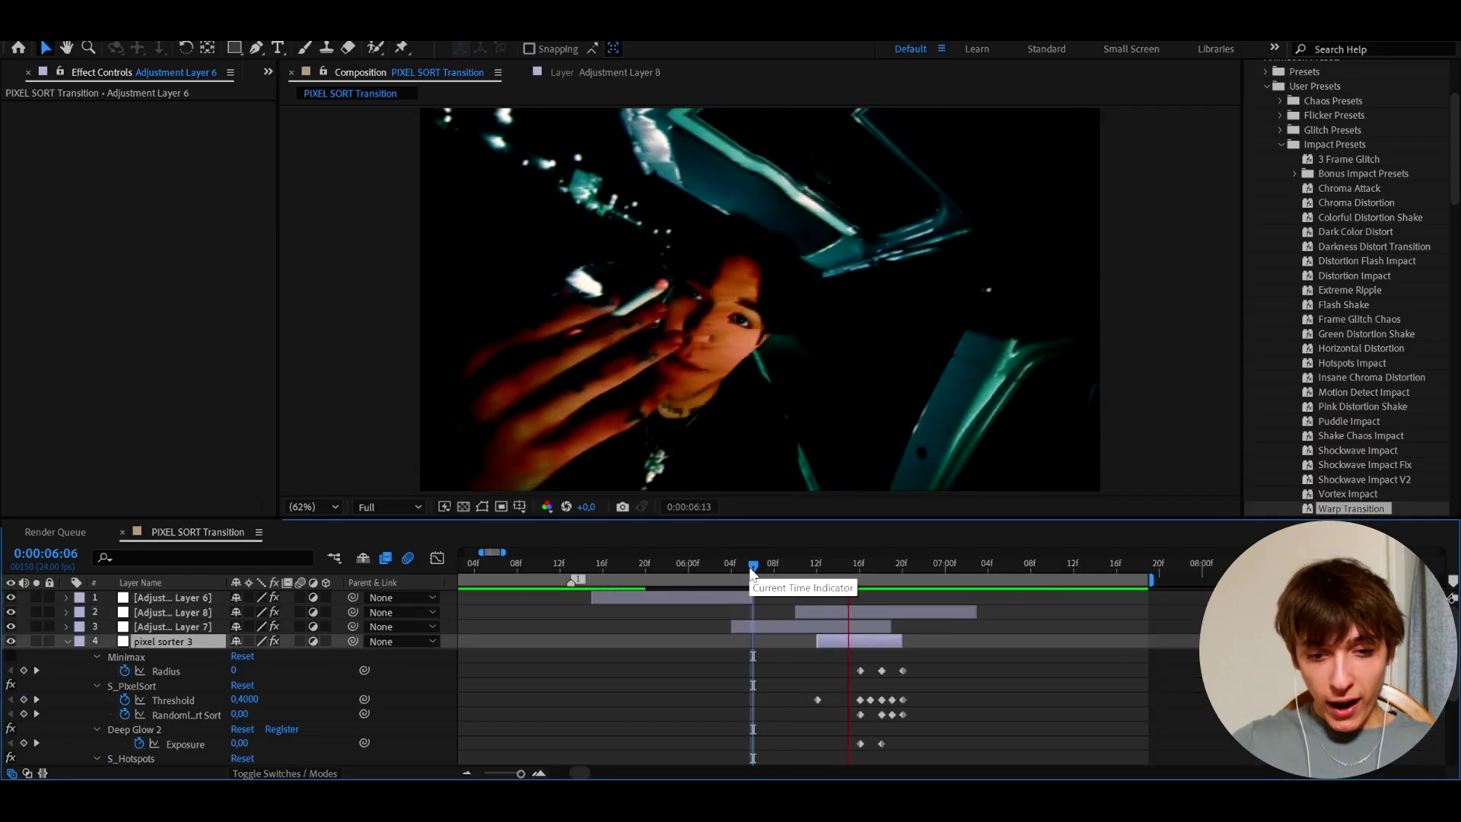
{"action": "left_click_drag", "start_coordinate": [752, 567], "coordinate": [801, 569]}
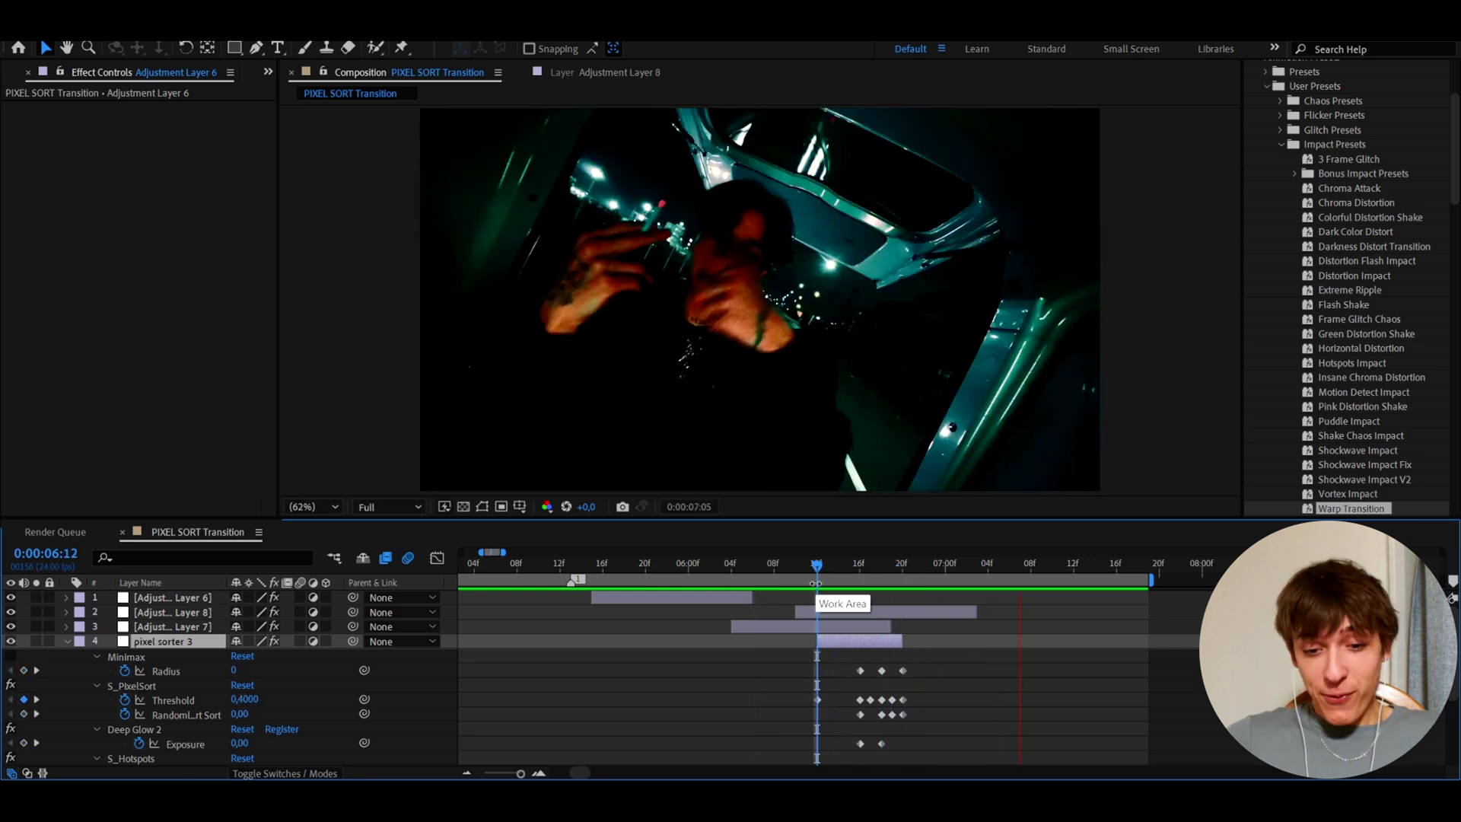
{"action": "left_click_drag", "start_coordinate": [811, 562], "coordinate": [675, 569]}
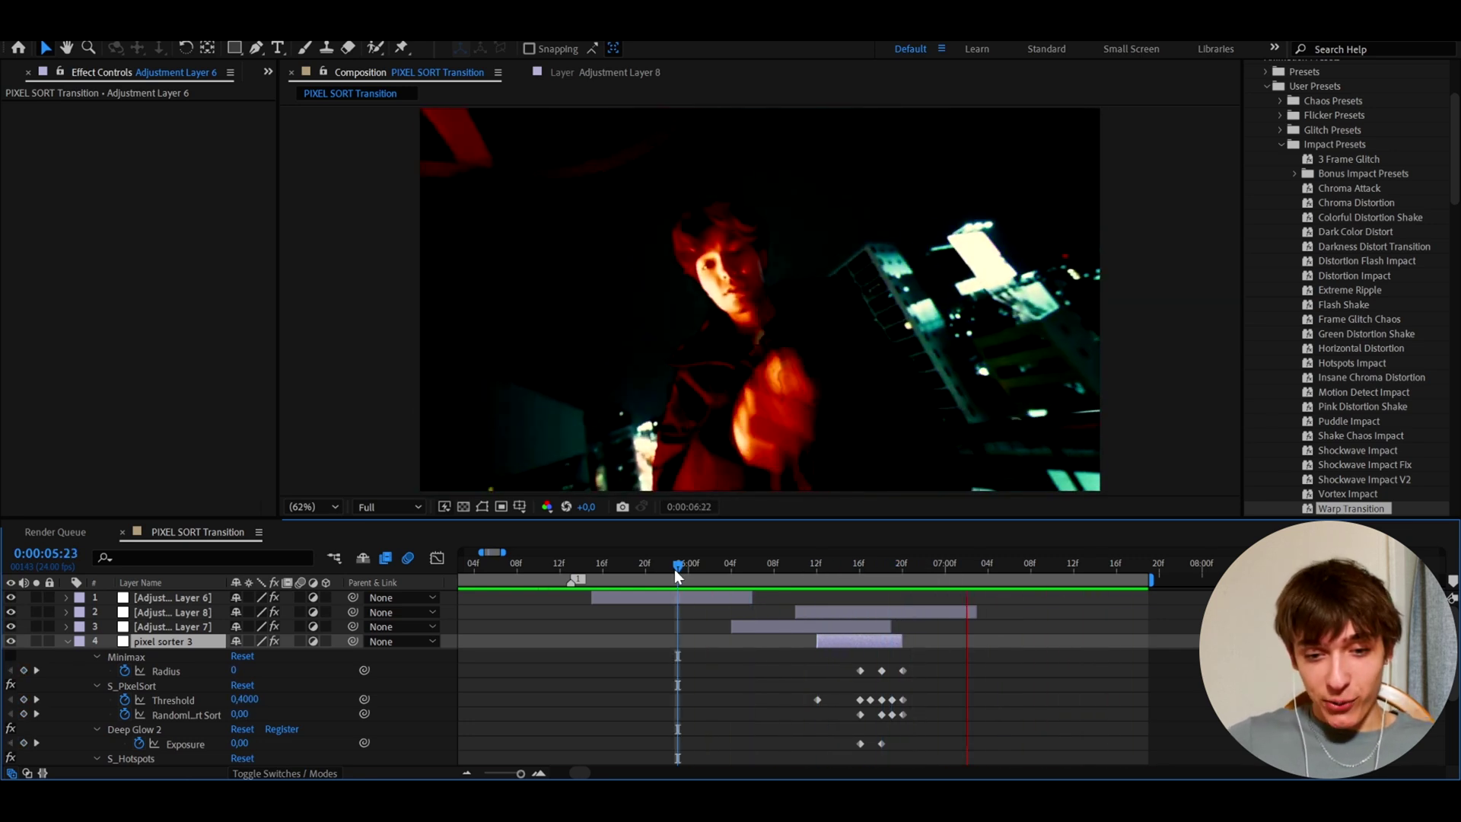